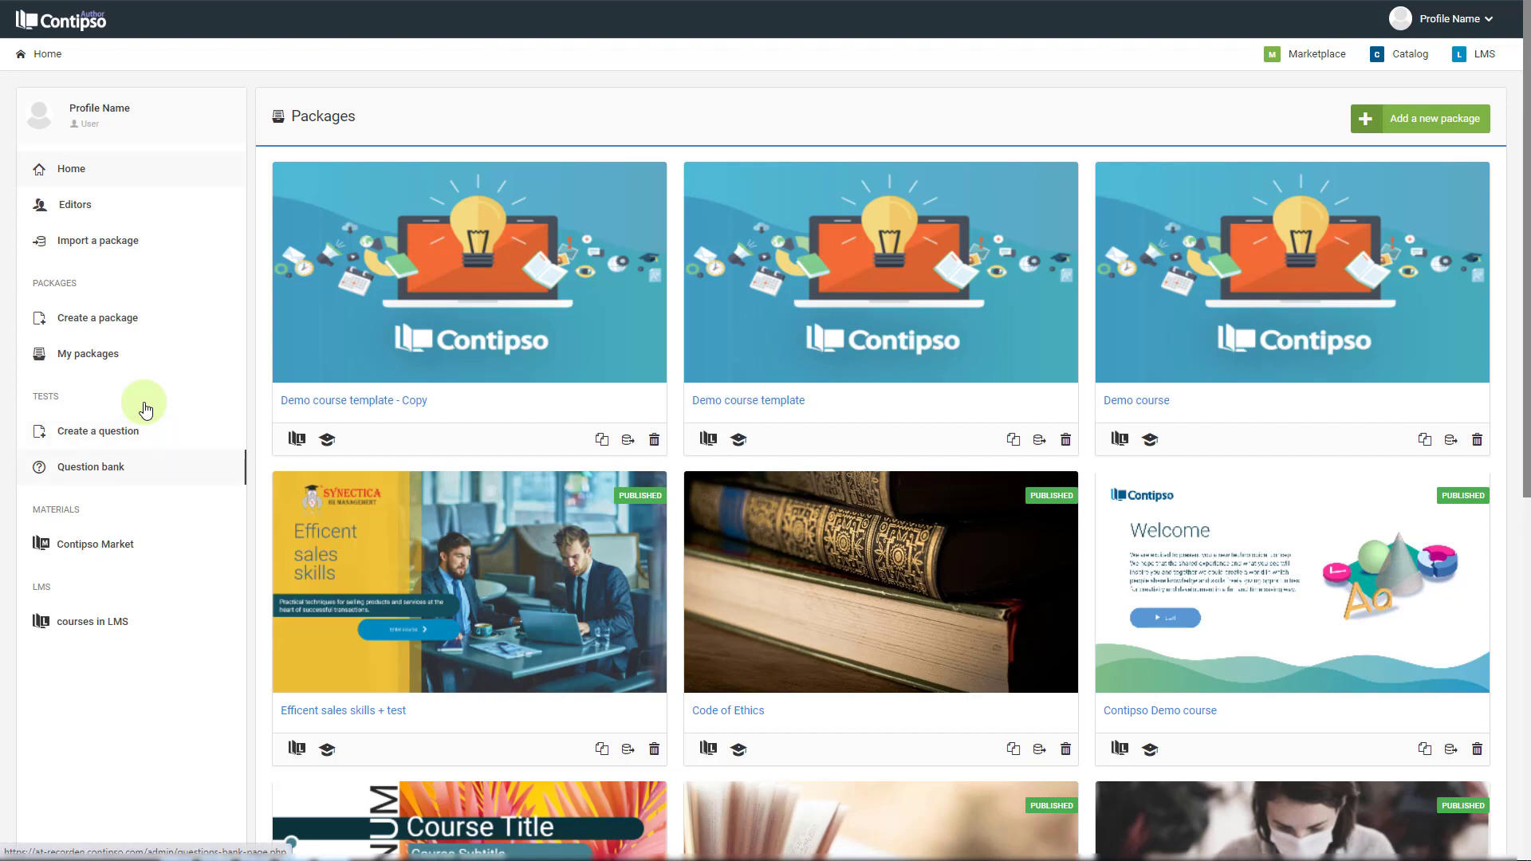
Step: Open the question bank and look through the question types available for filtering
left_click(148, 470)
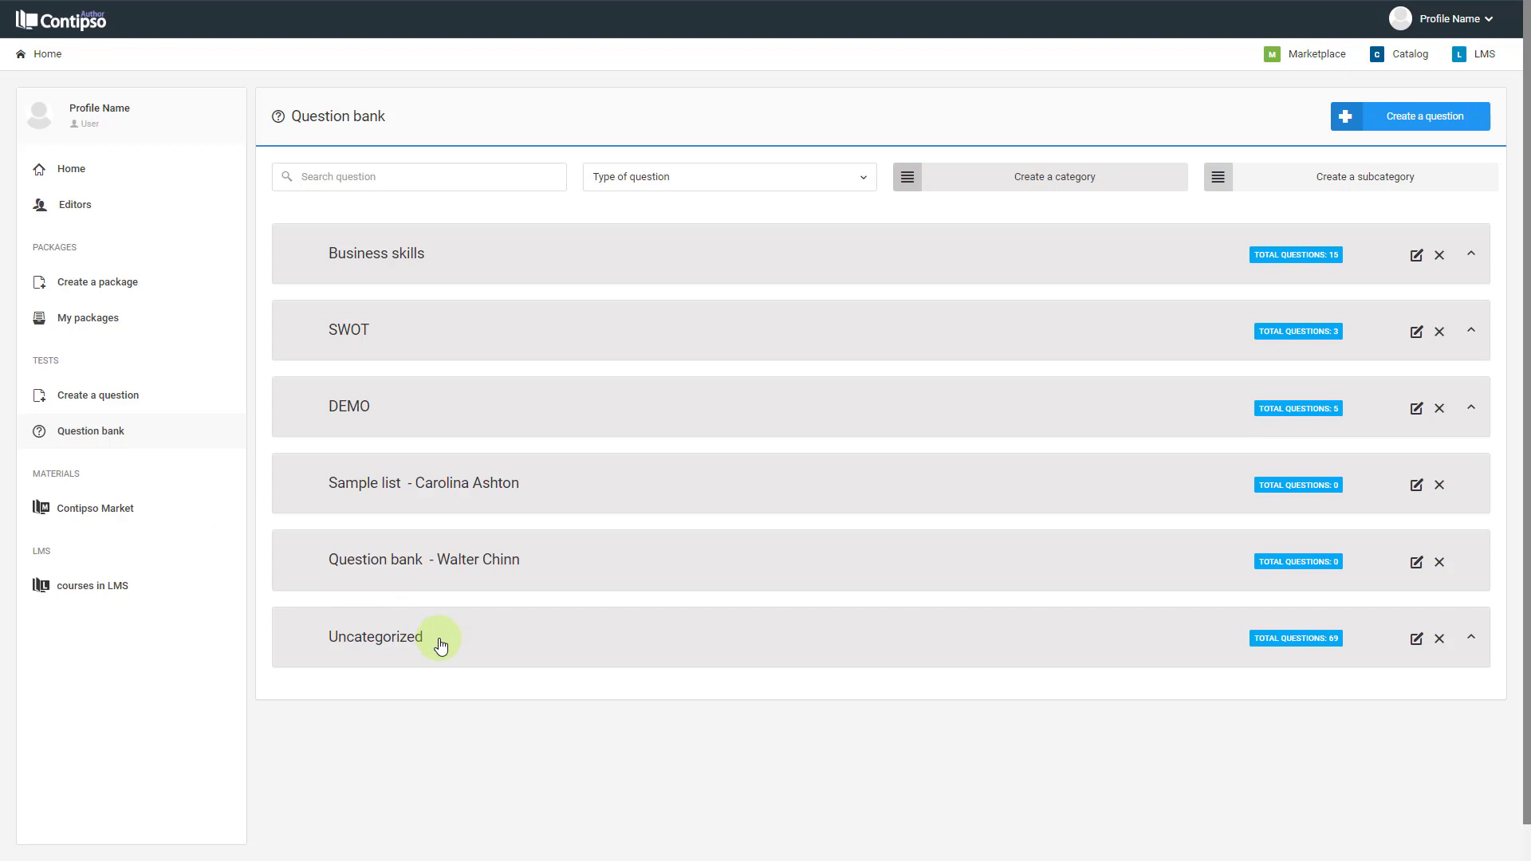
left_click(375, 175)
left_click(678, 182)
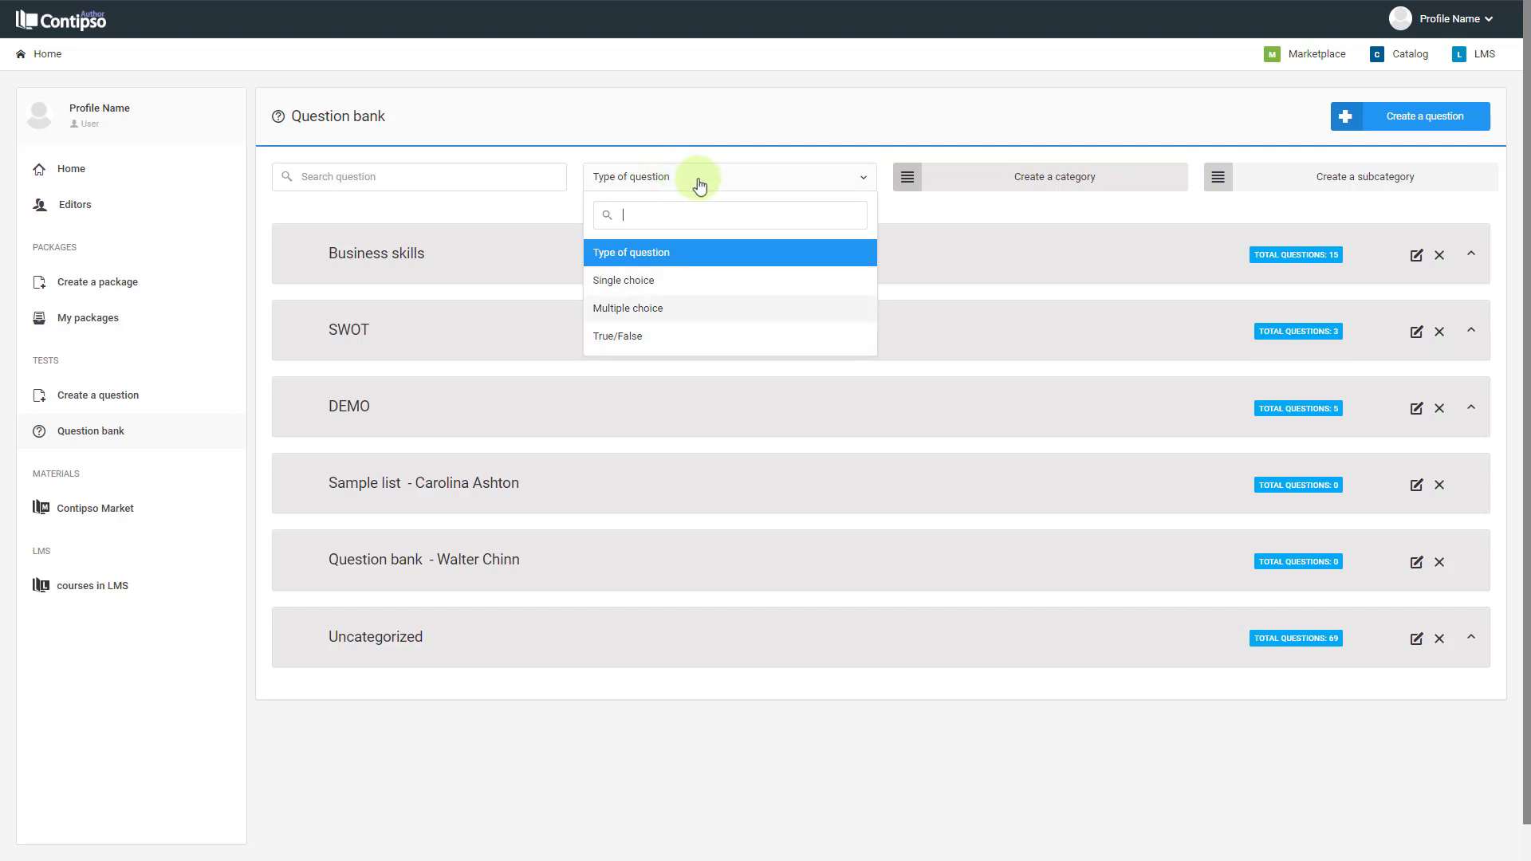
left_click(702, 185)
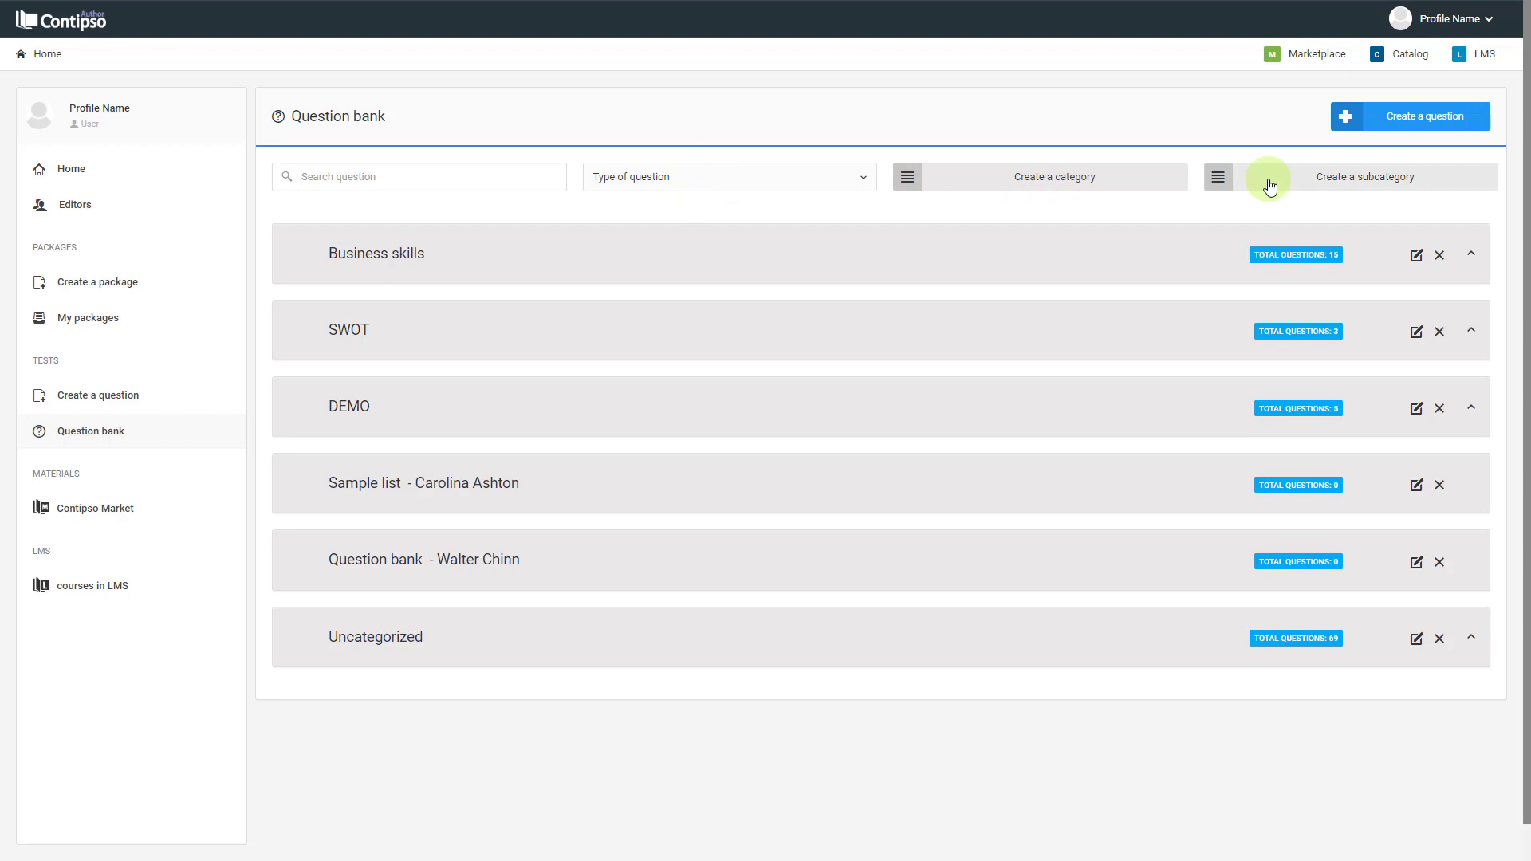
Step: Create a question category named "Questions" and save it
left_click(1071, 180)
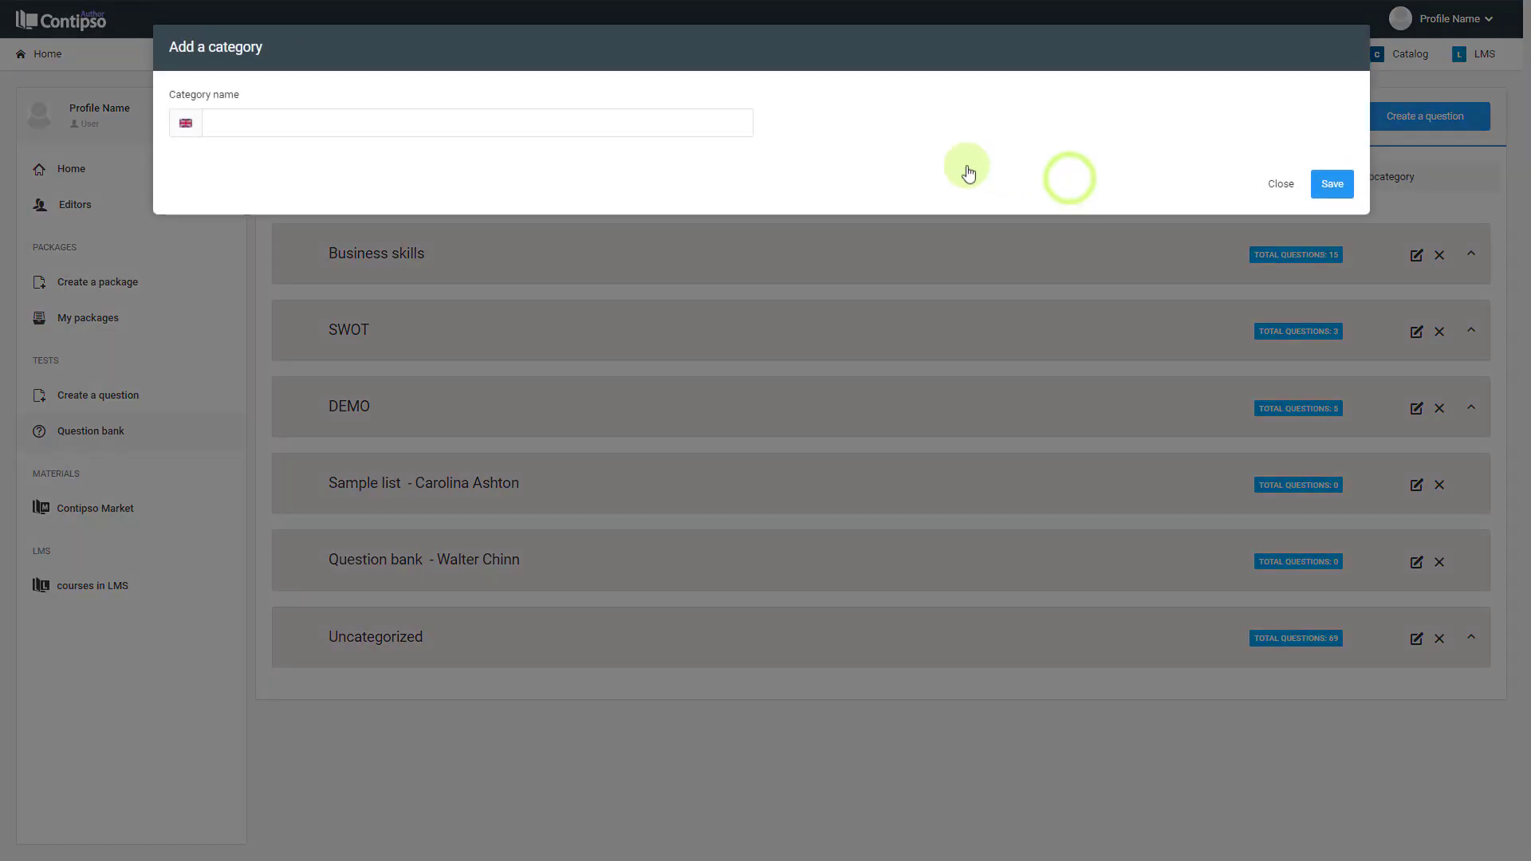
left_click(641, 124)
type("Questions")
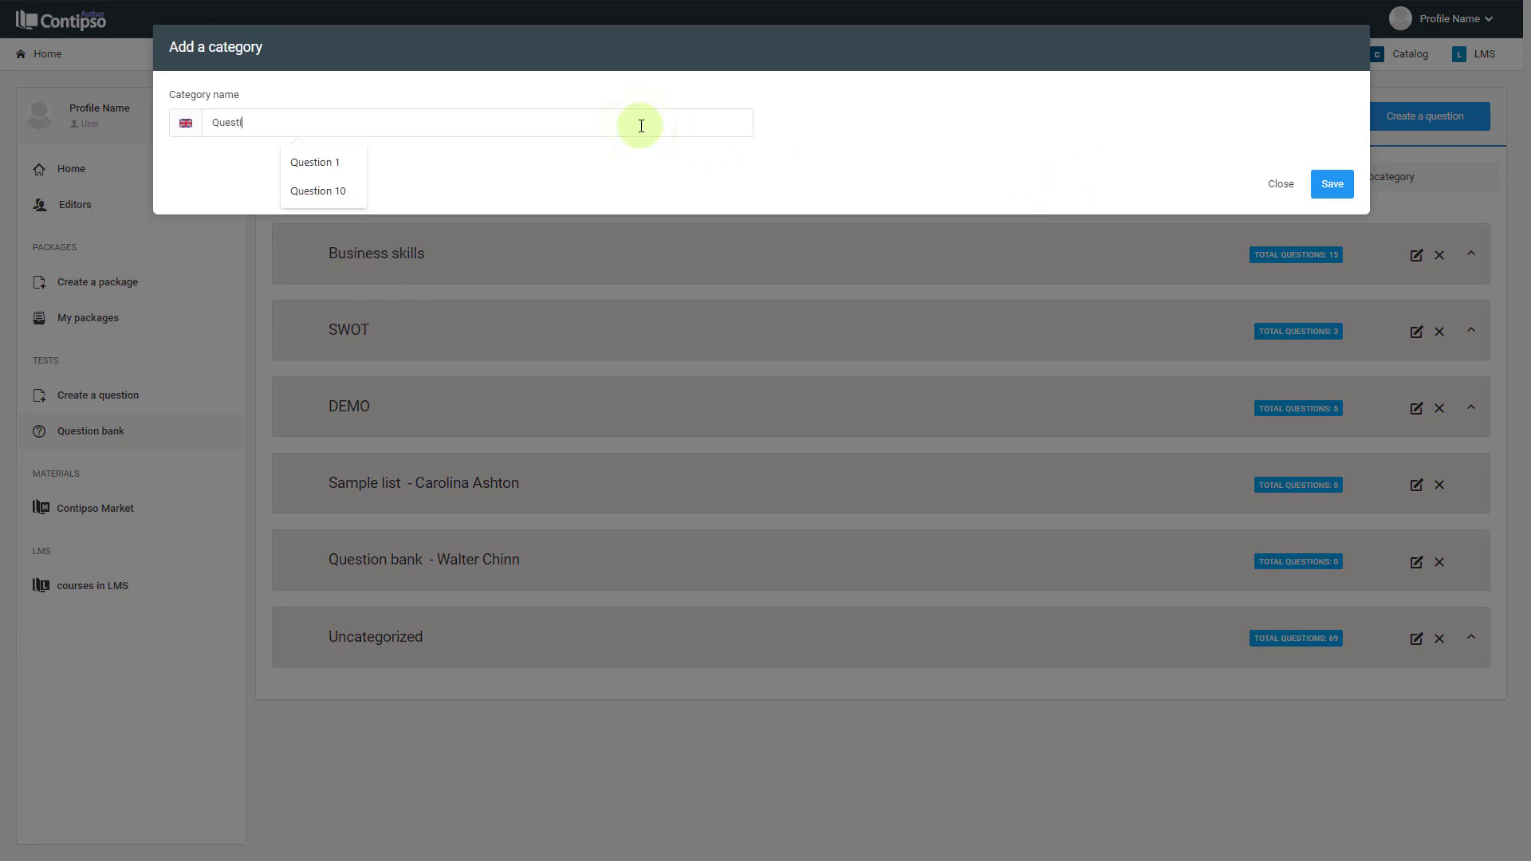
left_click(1339, 188)
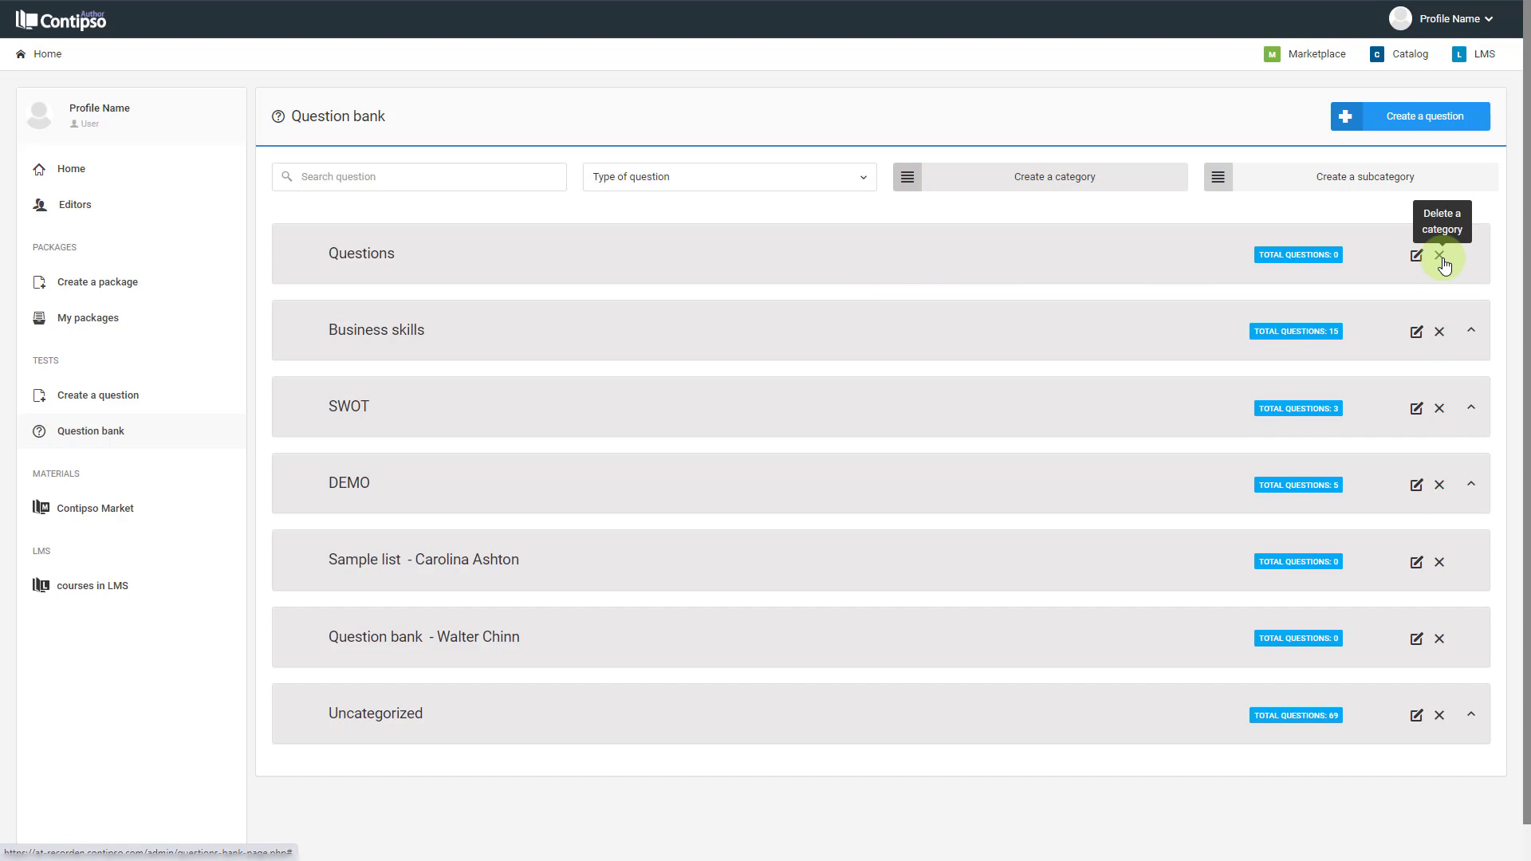
Step: Start a blank single choice question from the question bank
left_click(1422, 122)
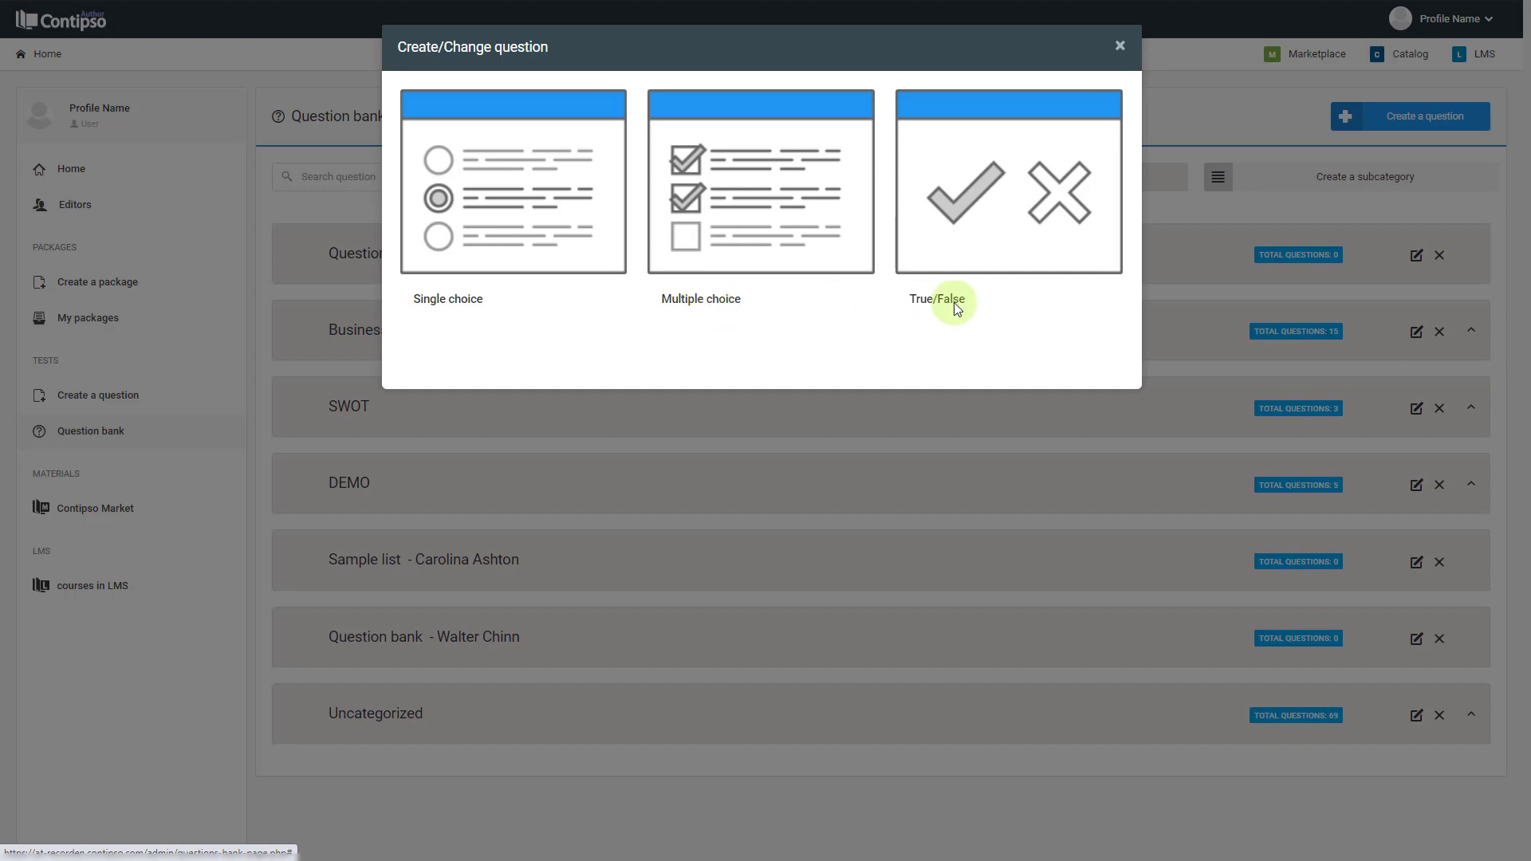
mouse_move(514, 183)
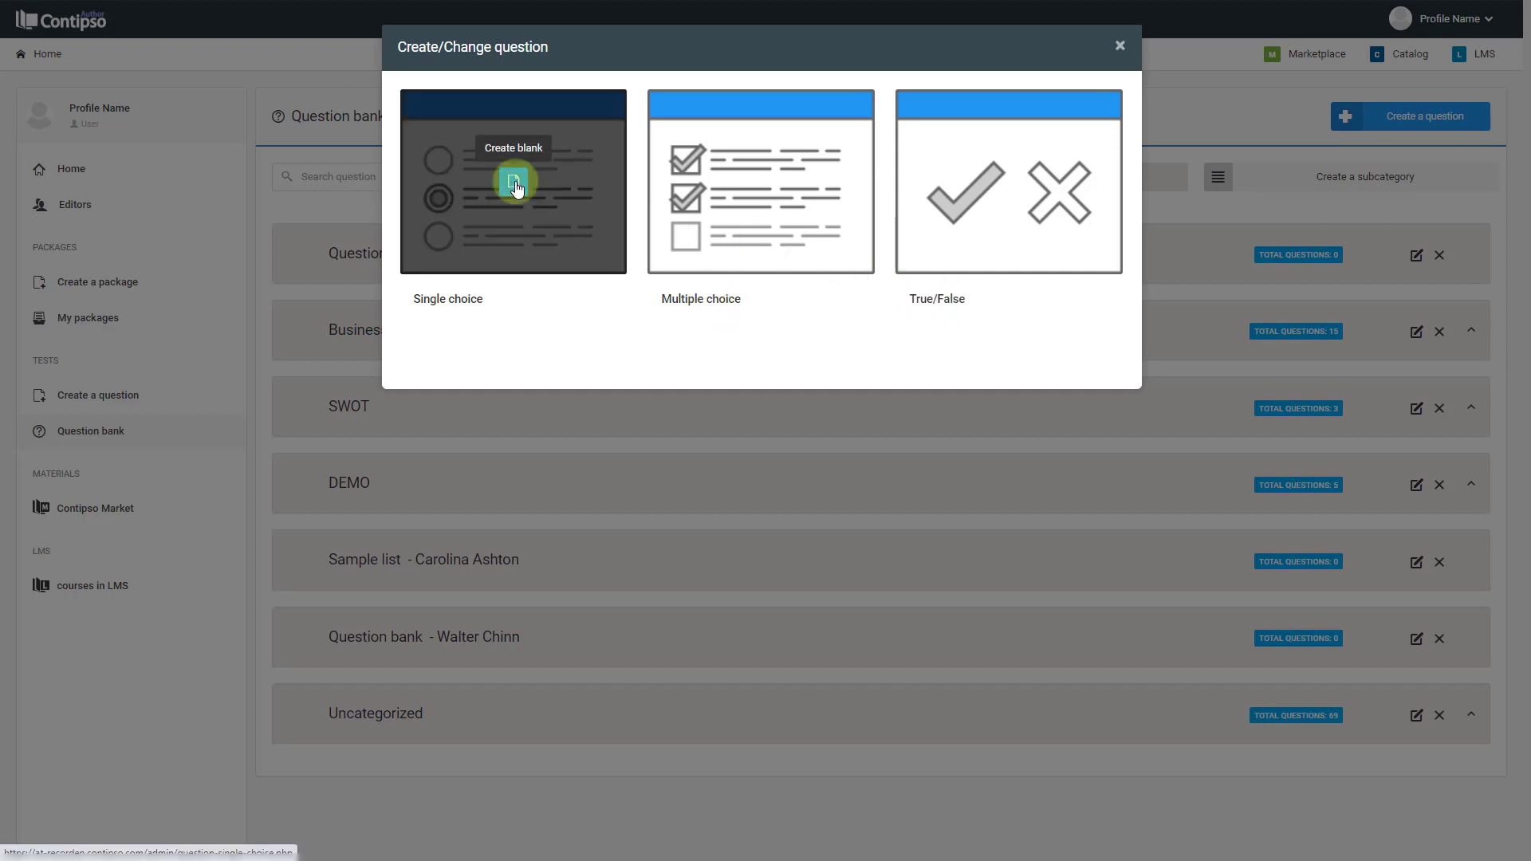
left_click(514, 183)
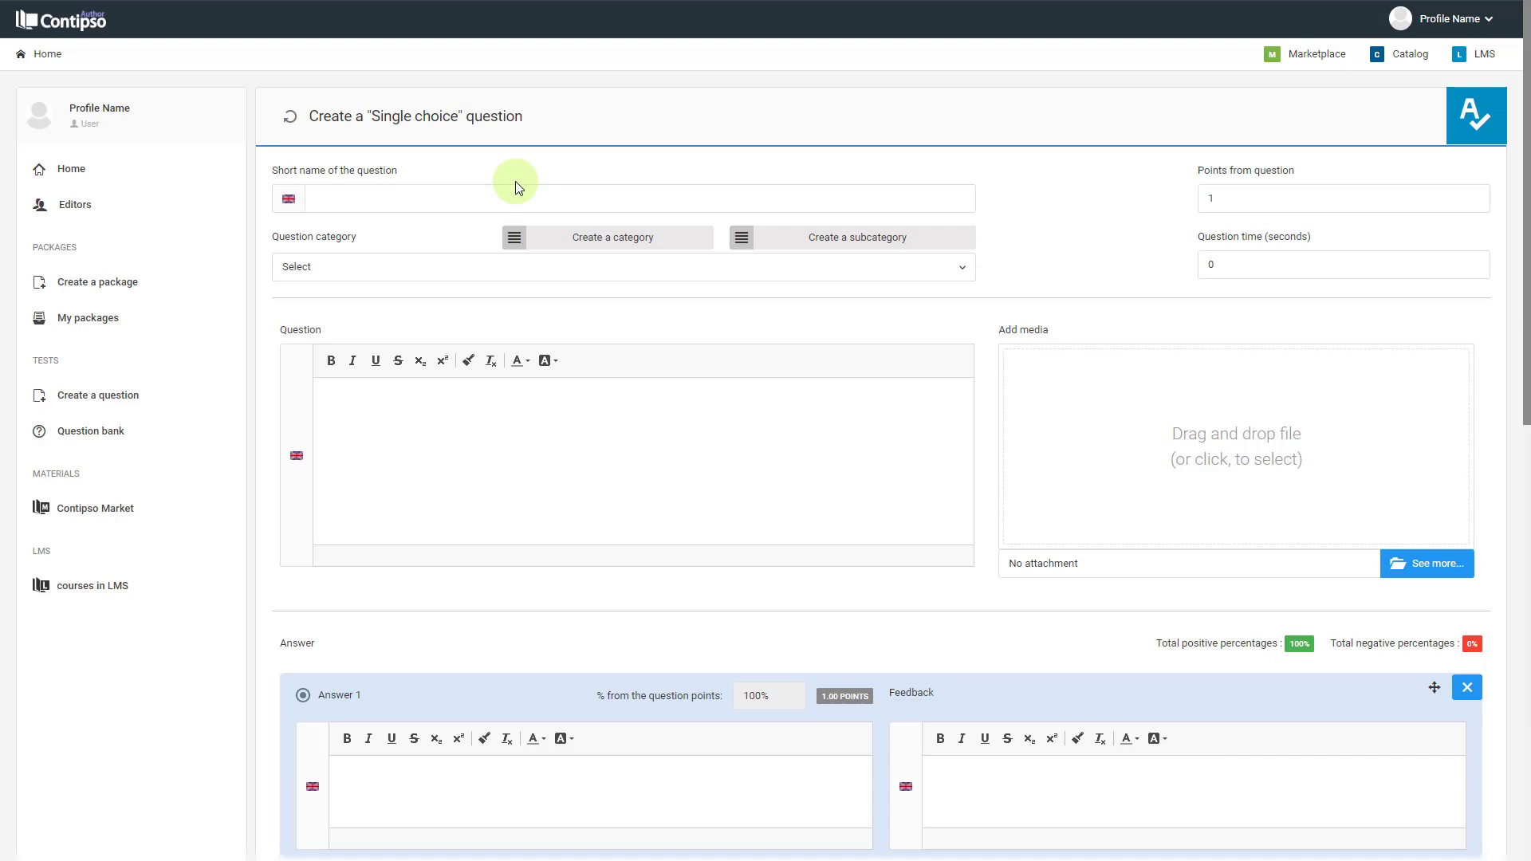
Step: Give the question the short name "Q1" and assign it to the Questions category
left_click(422, 200)
type("Q")
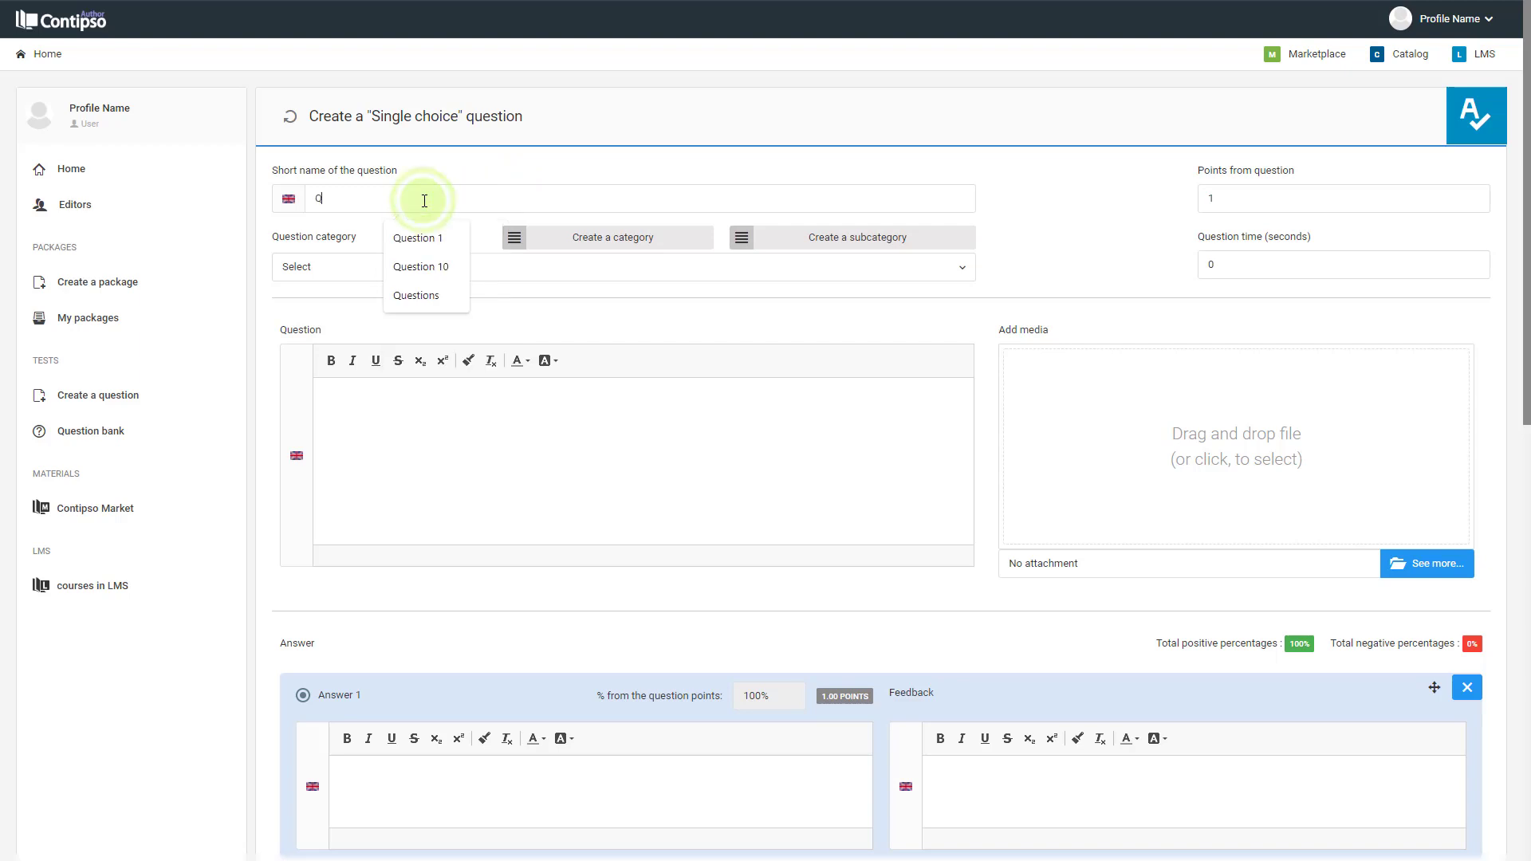
type("1")
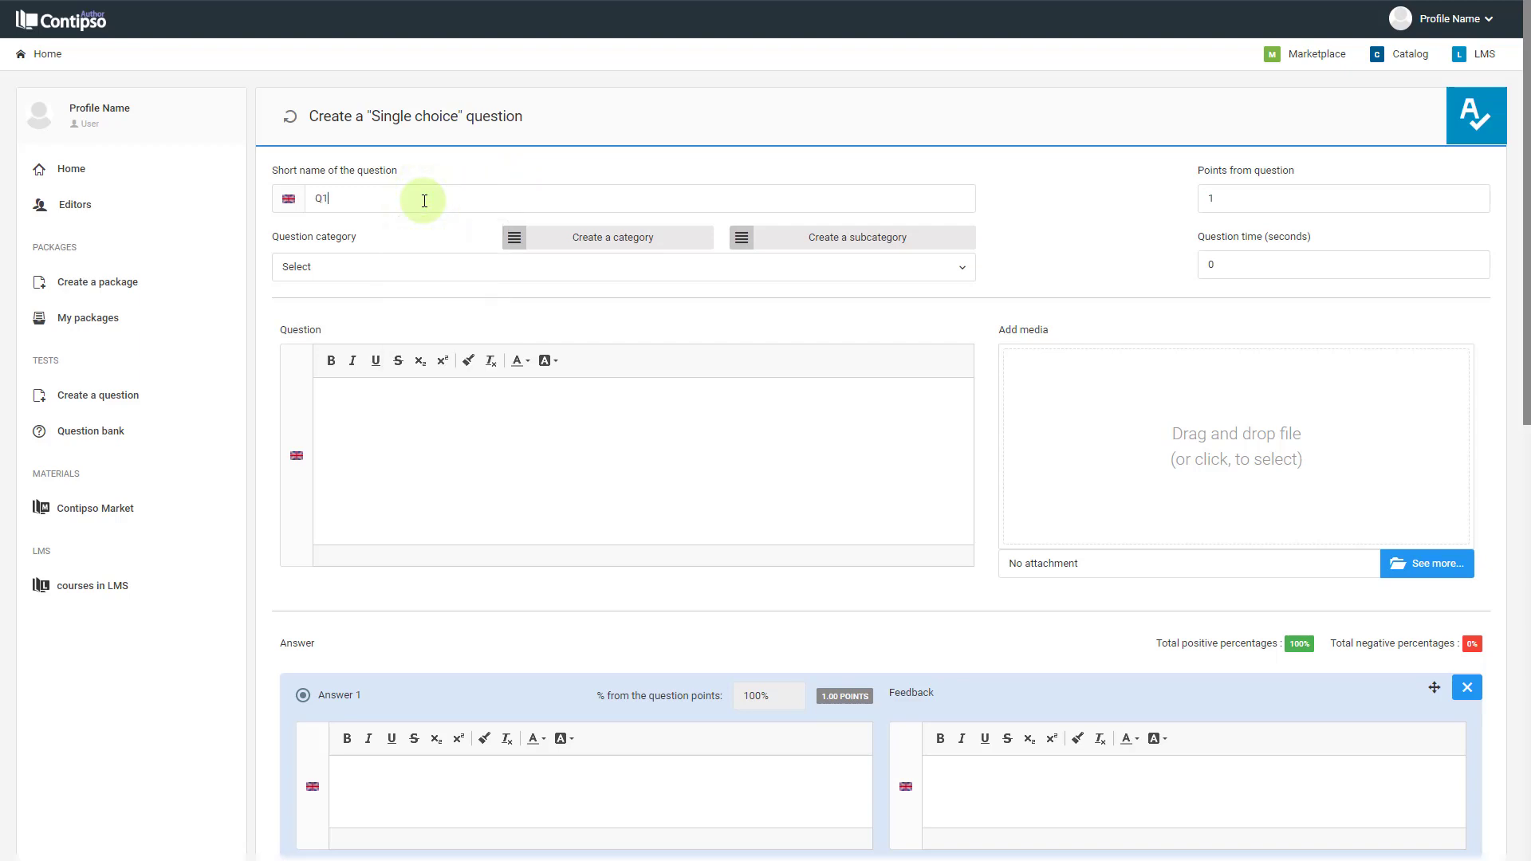
left_click(420, 269)
scroll(403, 335, "down", 1)
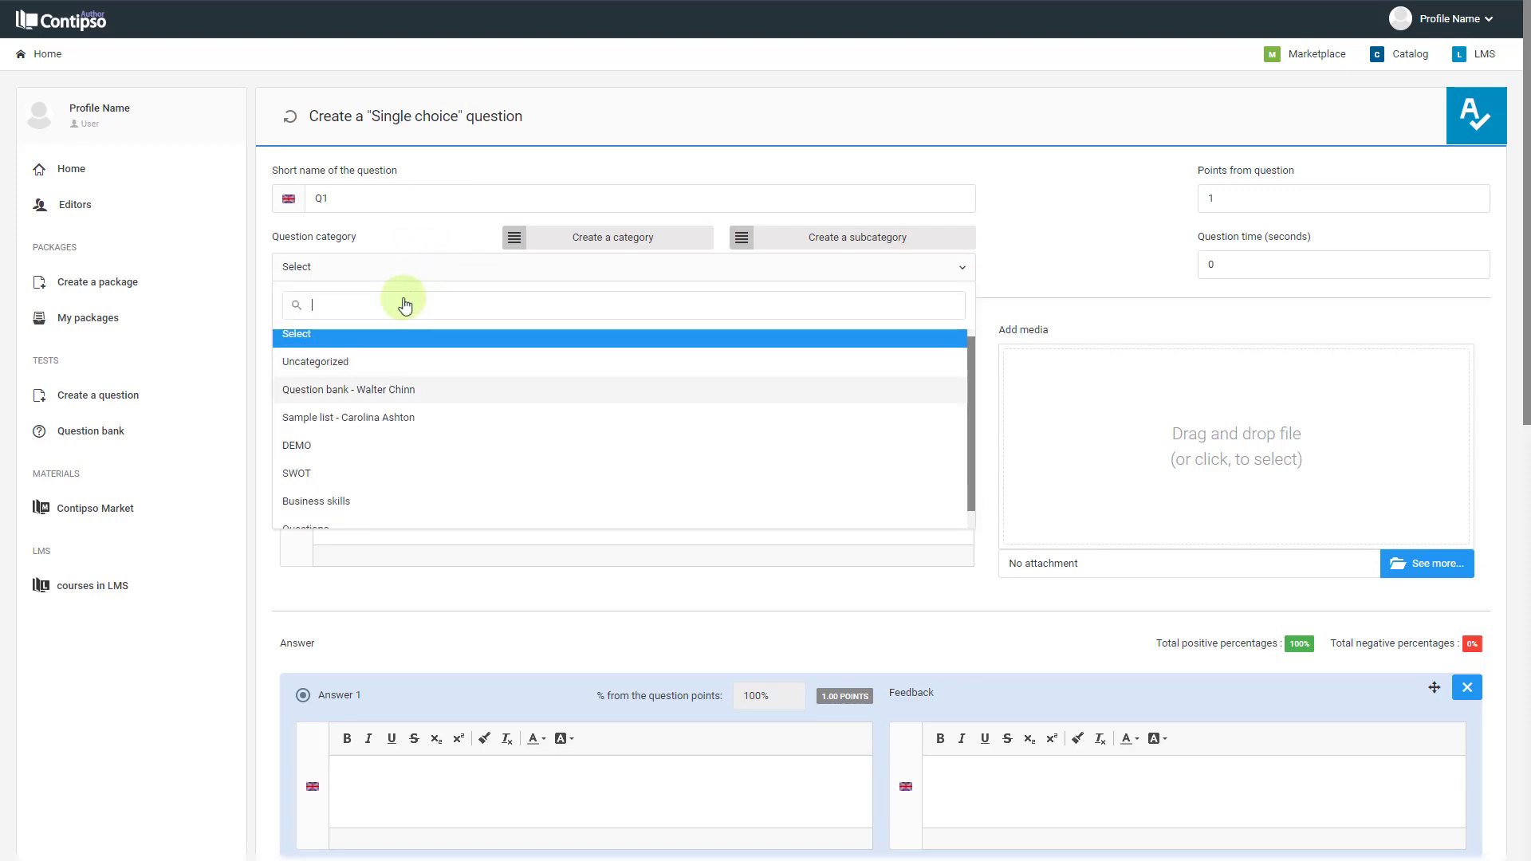
left_click(313, 509)
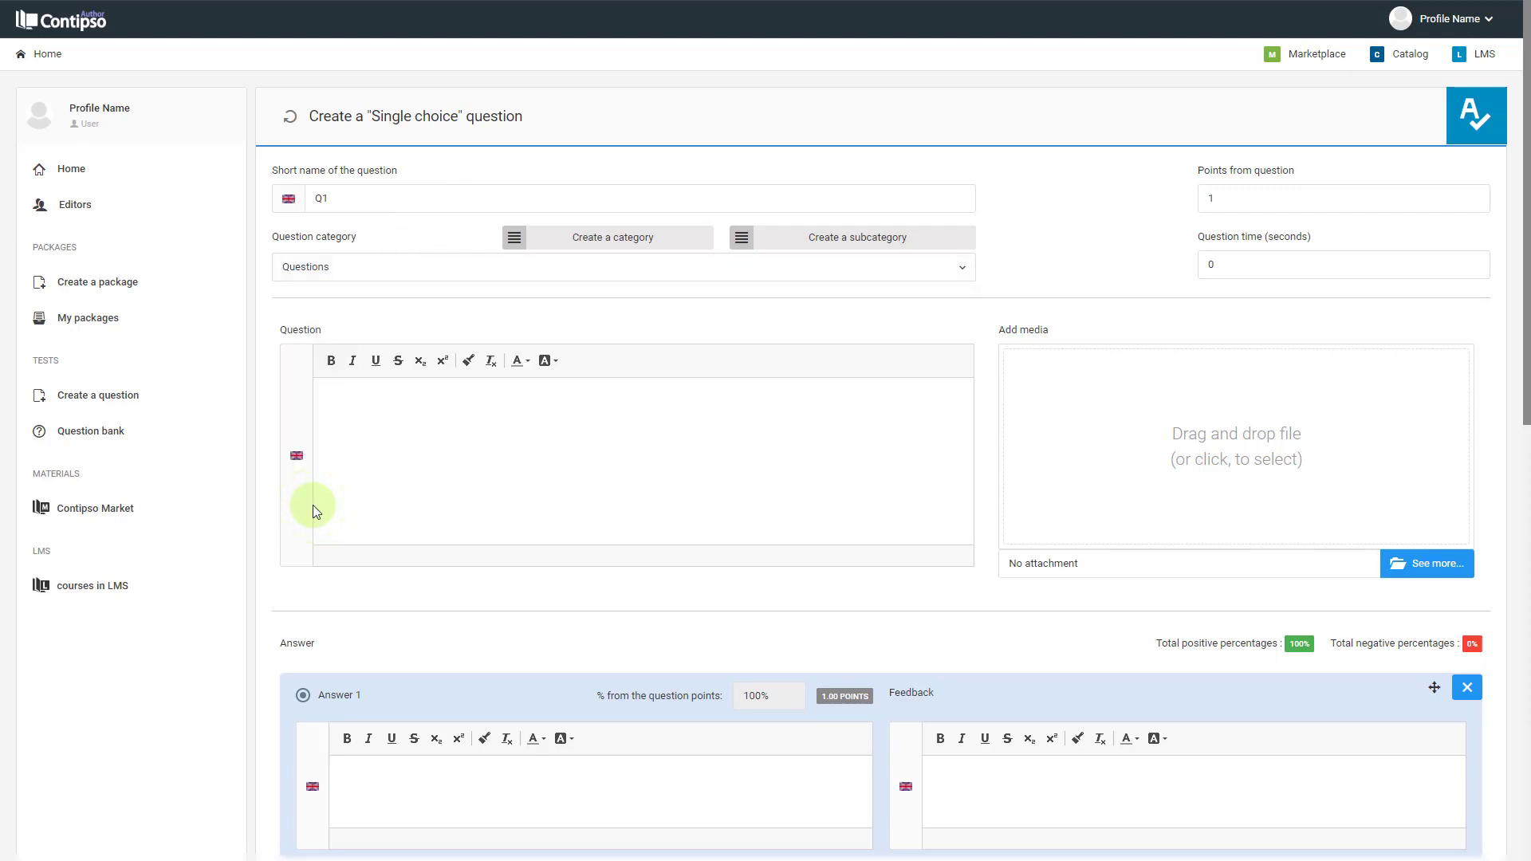
Step: Set the points from the question to 10 and the question time to 120 seconds
left_click(1210, 197)
type("0")
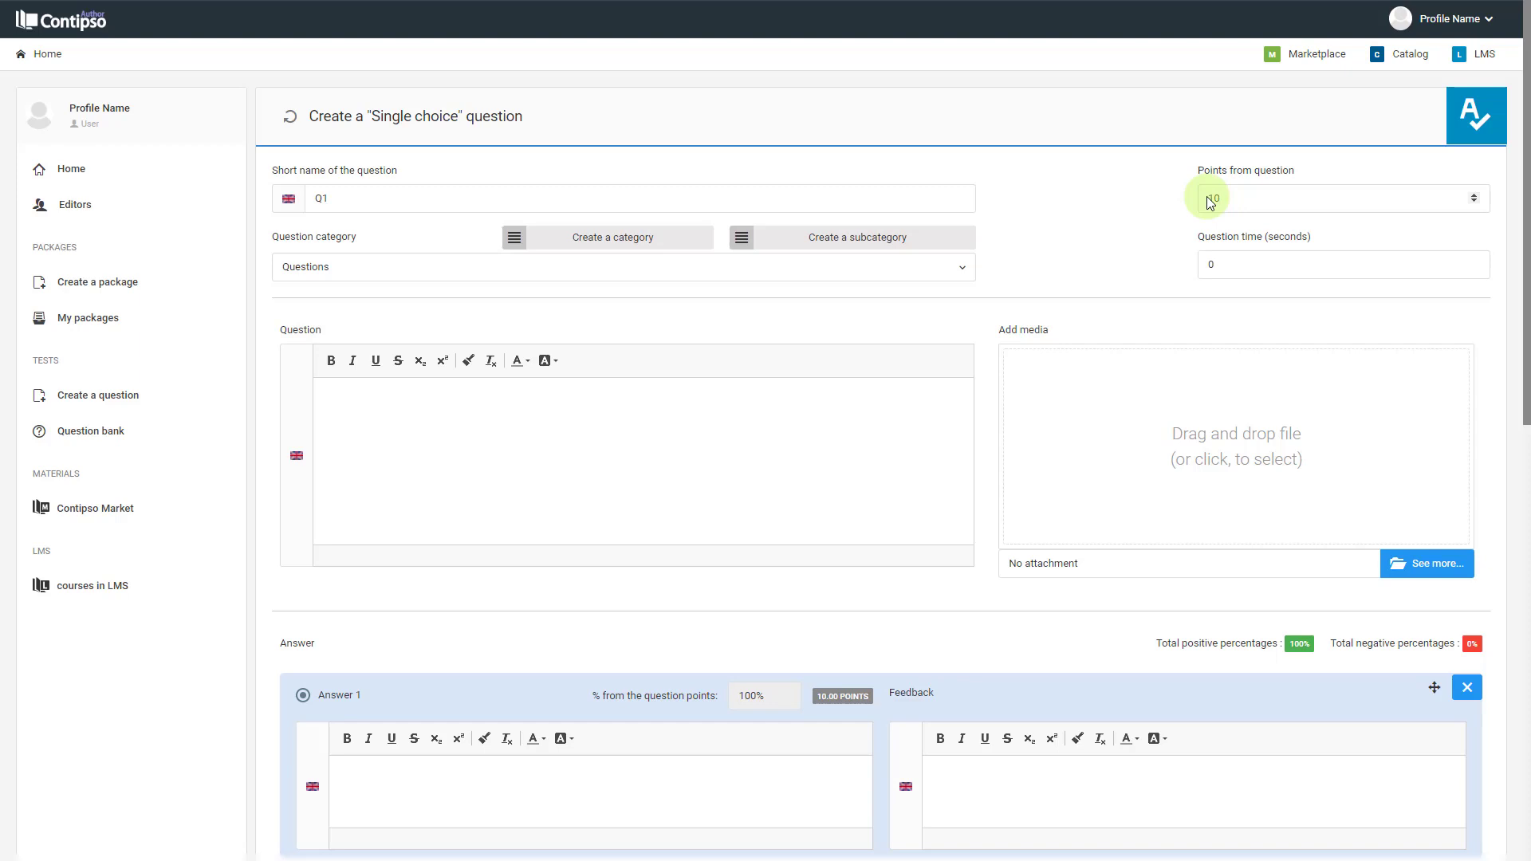
double_click(1234, 260)
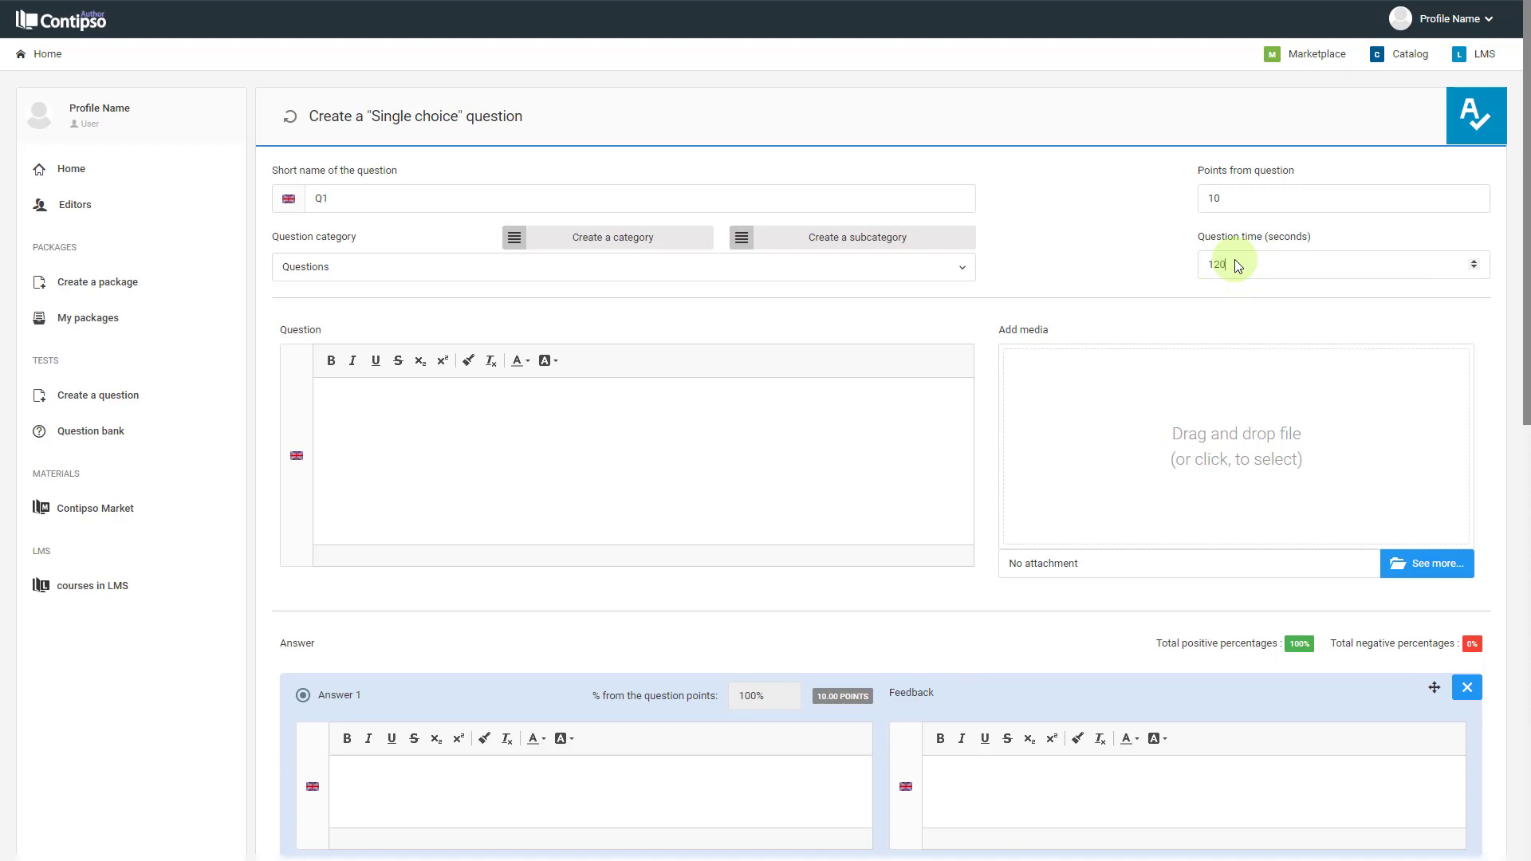
left_click(1159, 262)
Step: Enter "Question" as the question text and format it bold
left_click(433, 422)
type("Question")
key("ctrl+a")
left_click(331, 361)
left_click(427, 401)
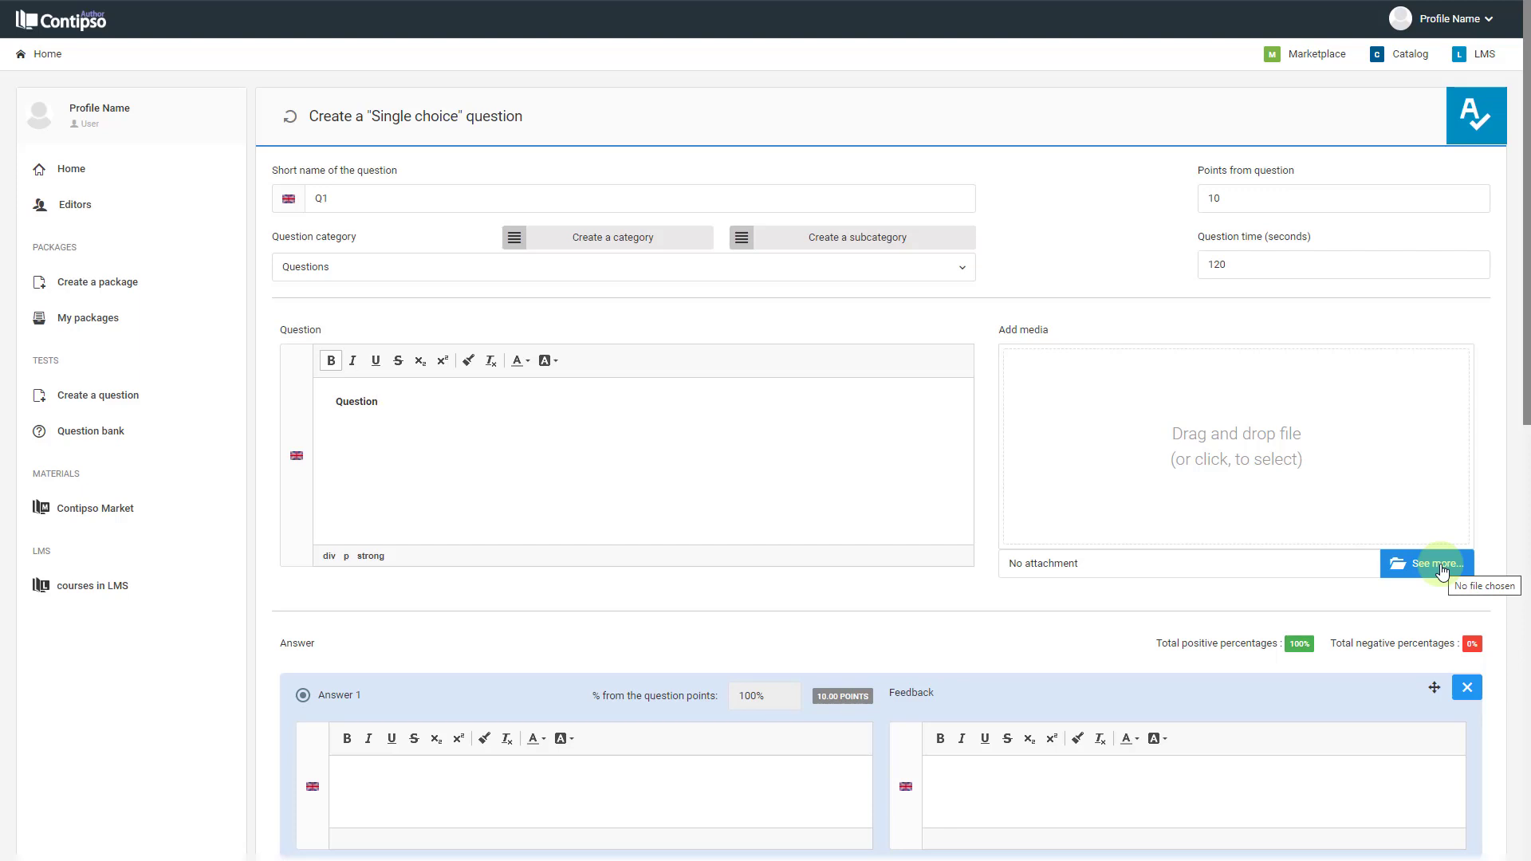
Step: Fill in the first two answer texts with "Answer 1" and "Answer 2"
scroll(878, 488, "down", 7)
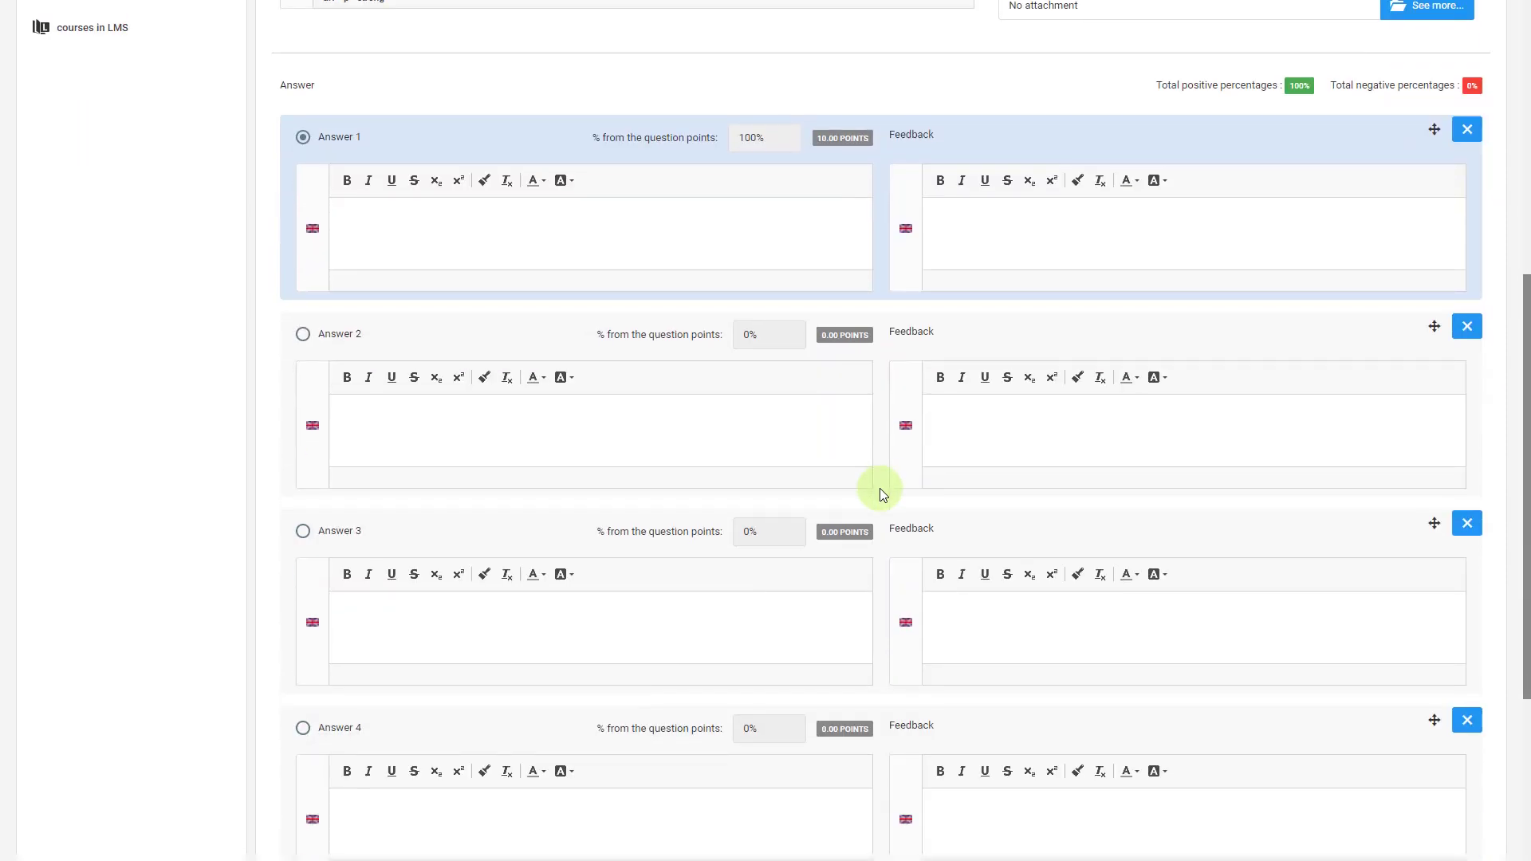
scroll(879, 488, "down", 1)
left_click(407, 154)
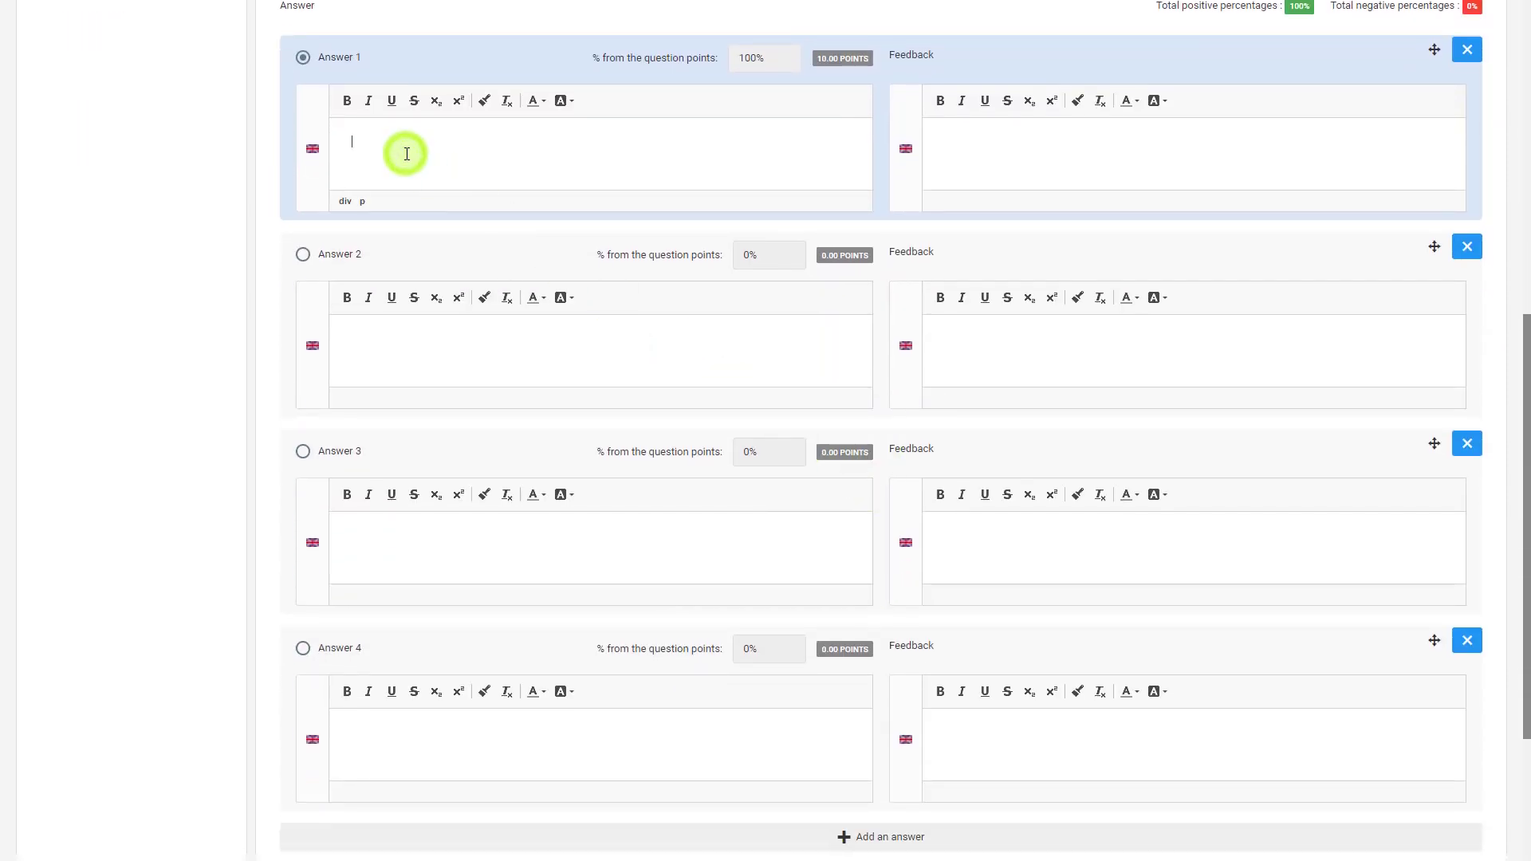
type("Answer 1")
left_click_drag(409, 143, 356, 143)
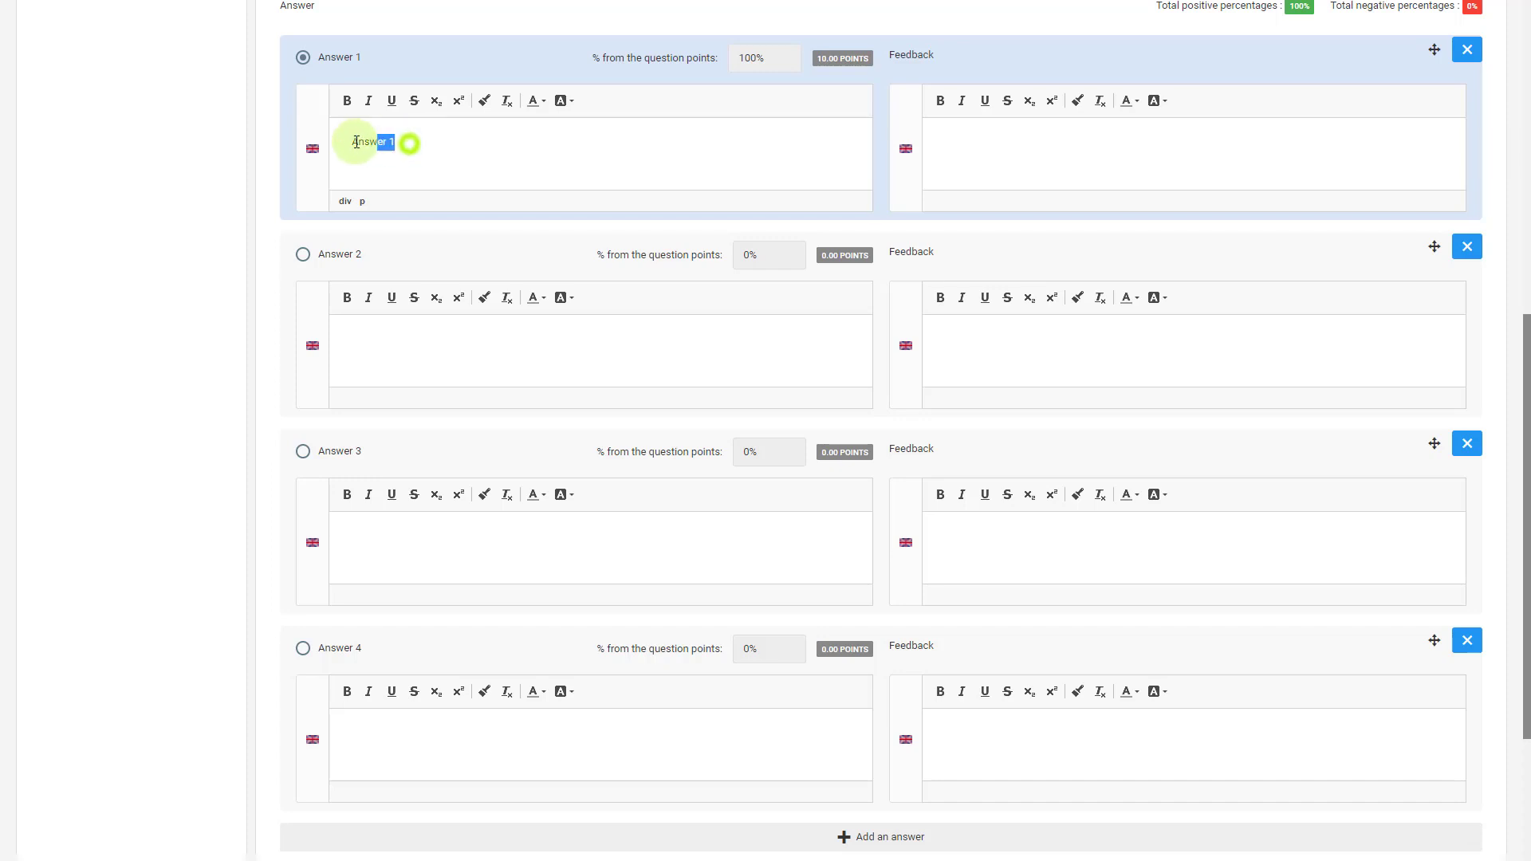
key("ctrl+c")
left_click(399, 341)
key("ctrl+v")
key("BackSpace")
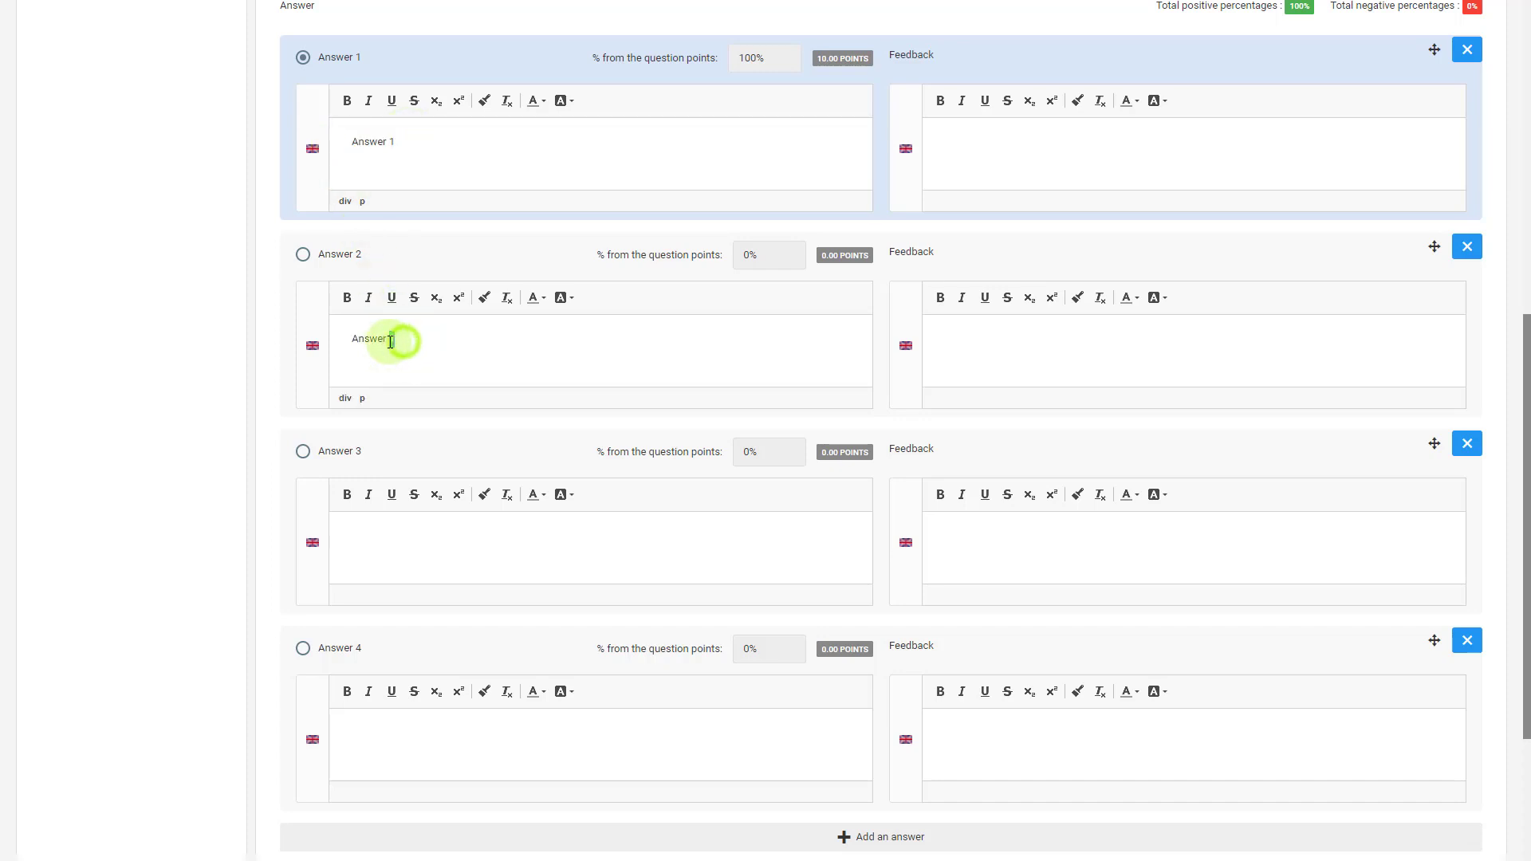
type("2")
Step: Fill in the third and fourth answer texts with "Answer 3" and "Answer 4"
left_click(394, 539)
key("ctrl+v")
key("BackSpace")
type("3")
left_click(375, 728)
key("ctrl+v")
key("BackSpace")
type("4")
Step: Enter "Feedback section 1" as feedback for the first answer and copy that text into the second answer's feedback
left_click(970, 154)
type("Feedback section 1")
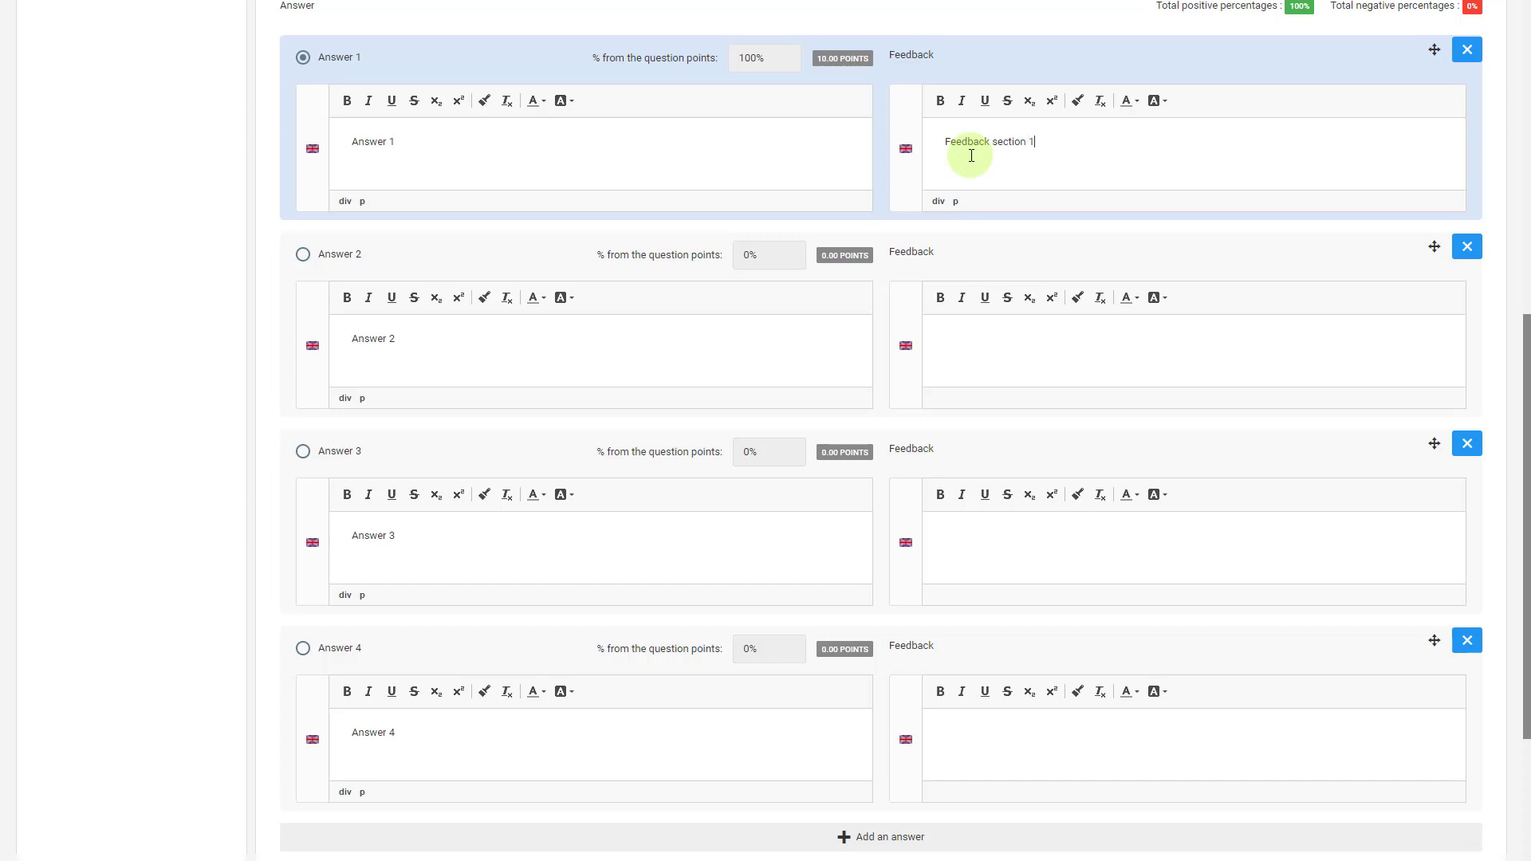
left_click_drag(1151, 152, 734, 137)
left_click(1021, 336)
key("ctrl+v")
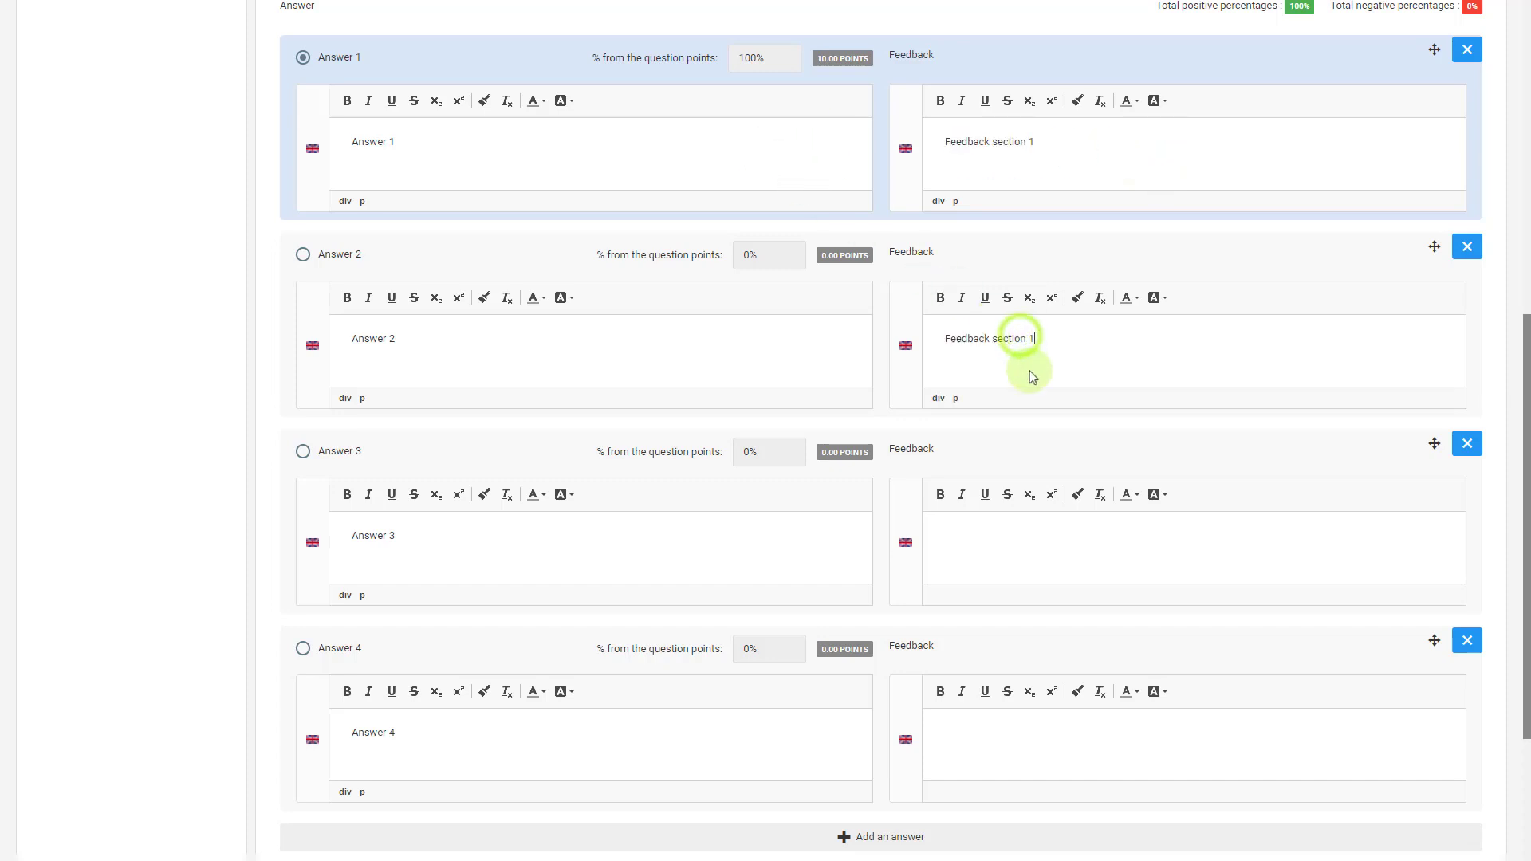
Step: Fill in the feedback for the third and fourth answers with "Feedback section 3" and "Feedback section 4"
left_click(1032, 522)
key("ctrl+v")
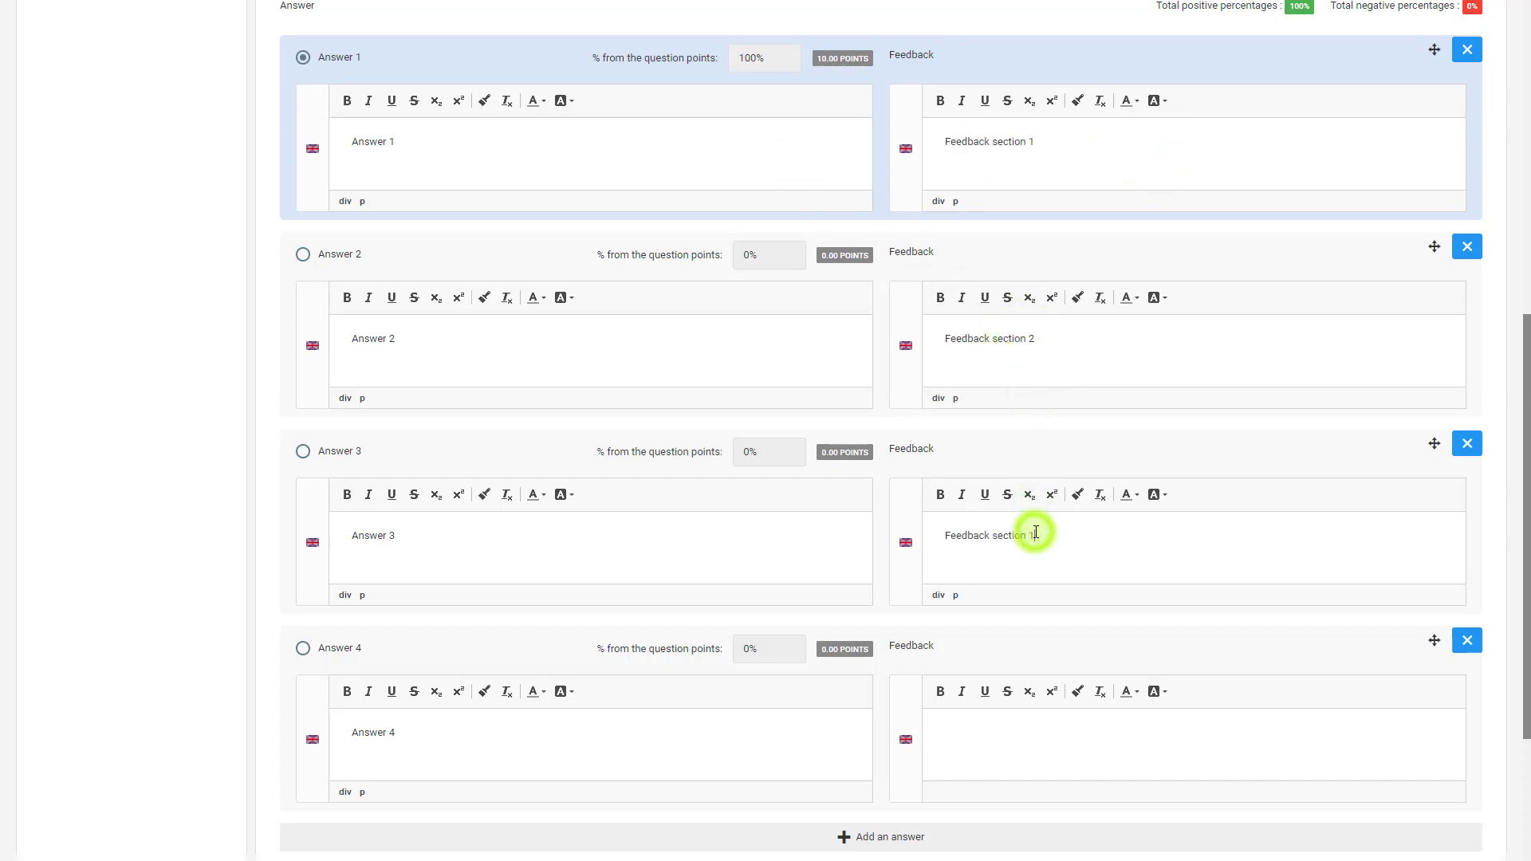
key("BackSpace")
type("3")
left_click(986, 739)
key("ctrl+v")
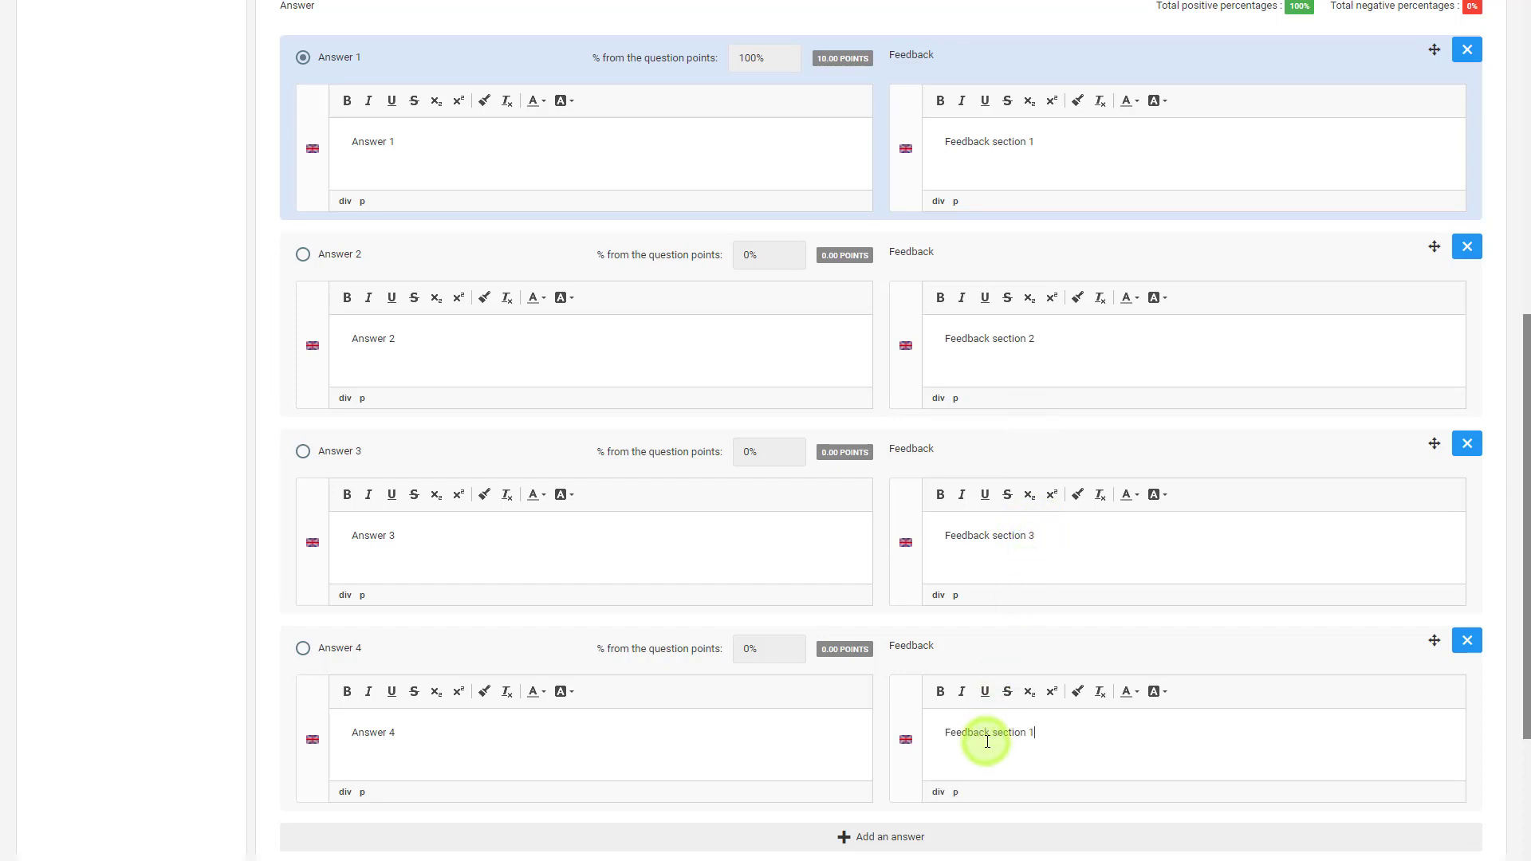
key("BackSpace")
type("4")
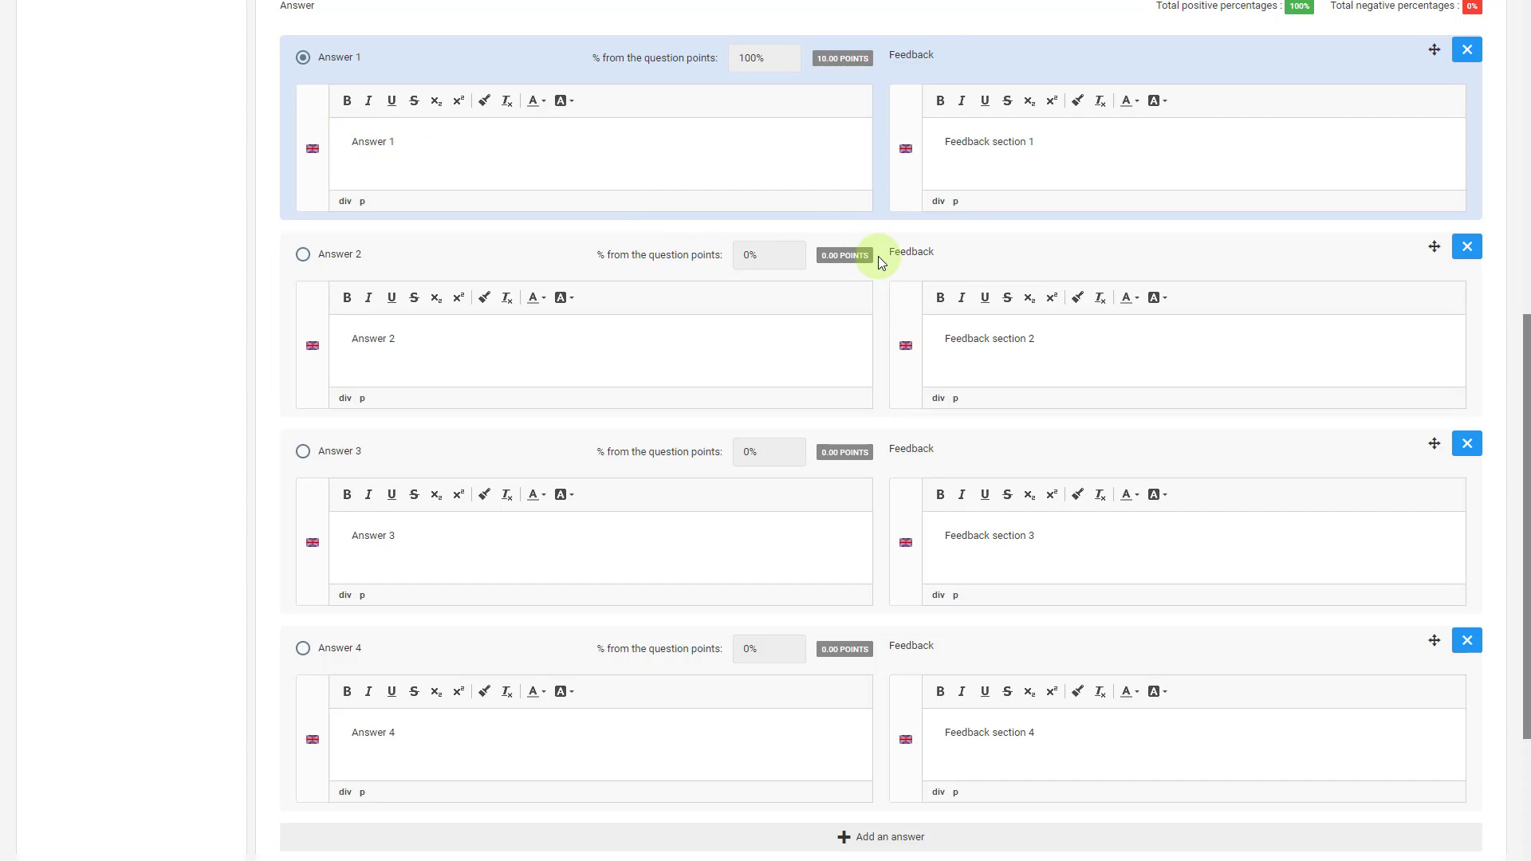
Step: Mark Answer 2 as the correct answer, and move it below Answer 3 and back to second place
left_click(304, 255)
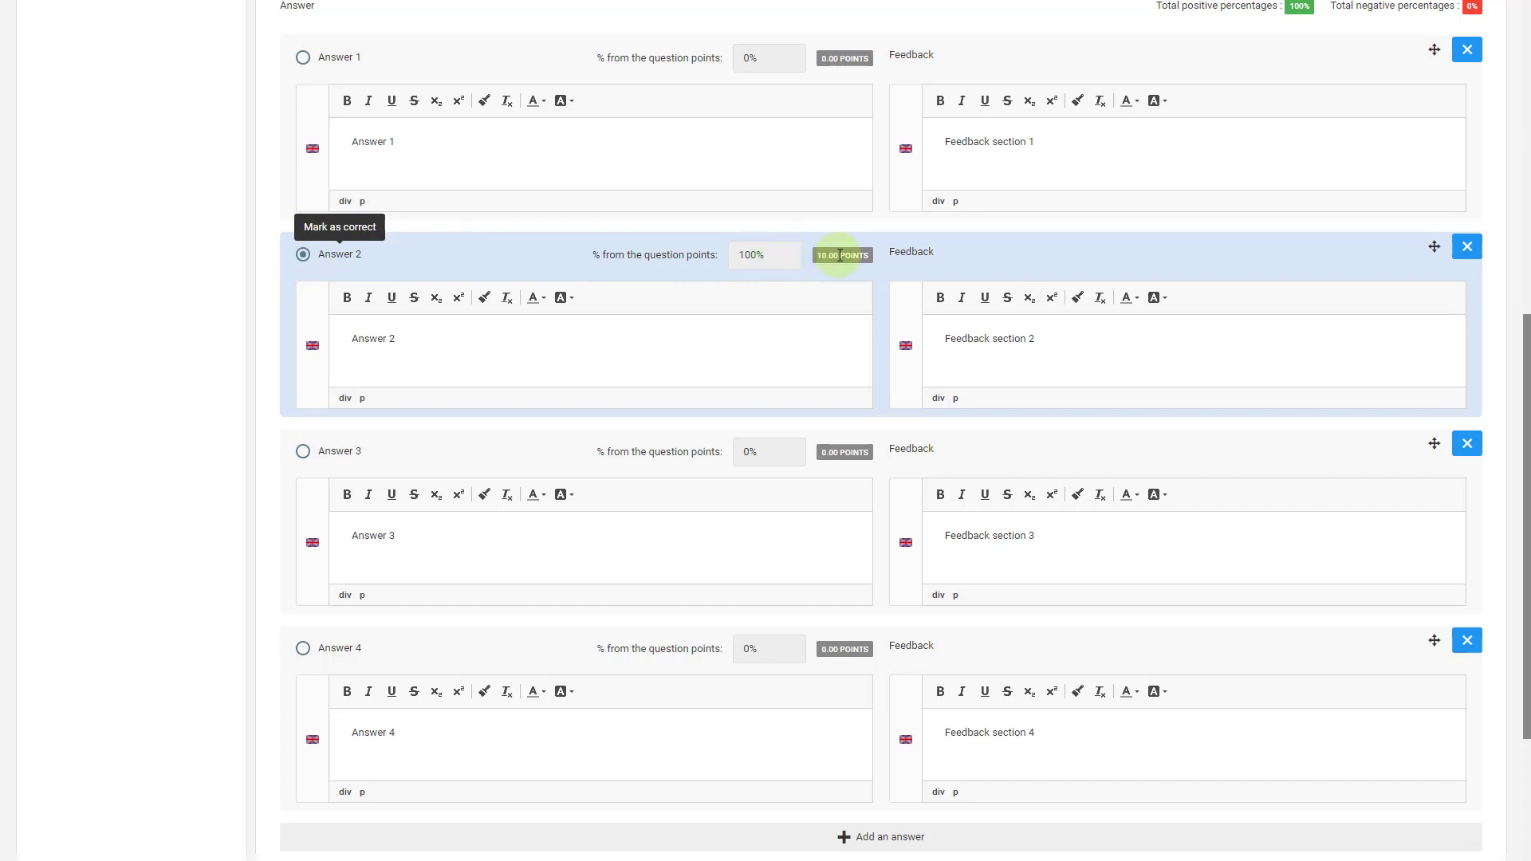
left_click_drag(1434, 250, 1414, 472)
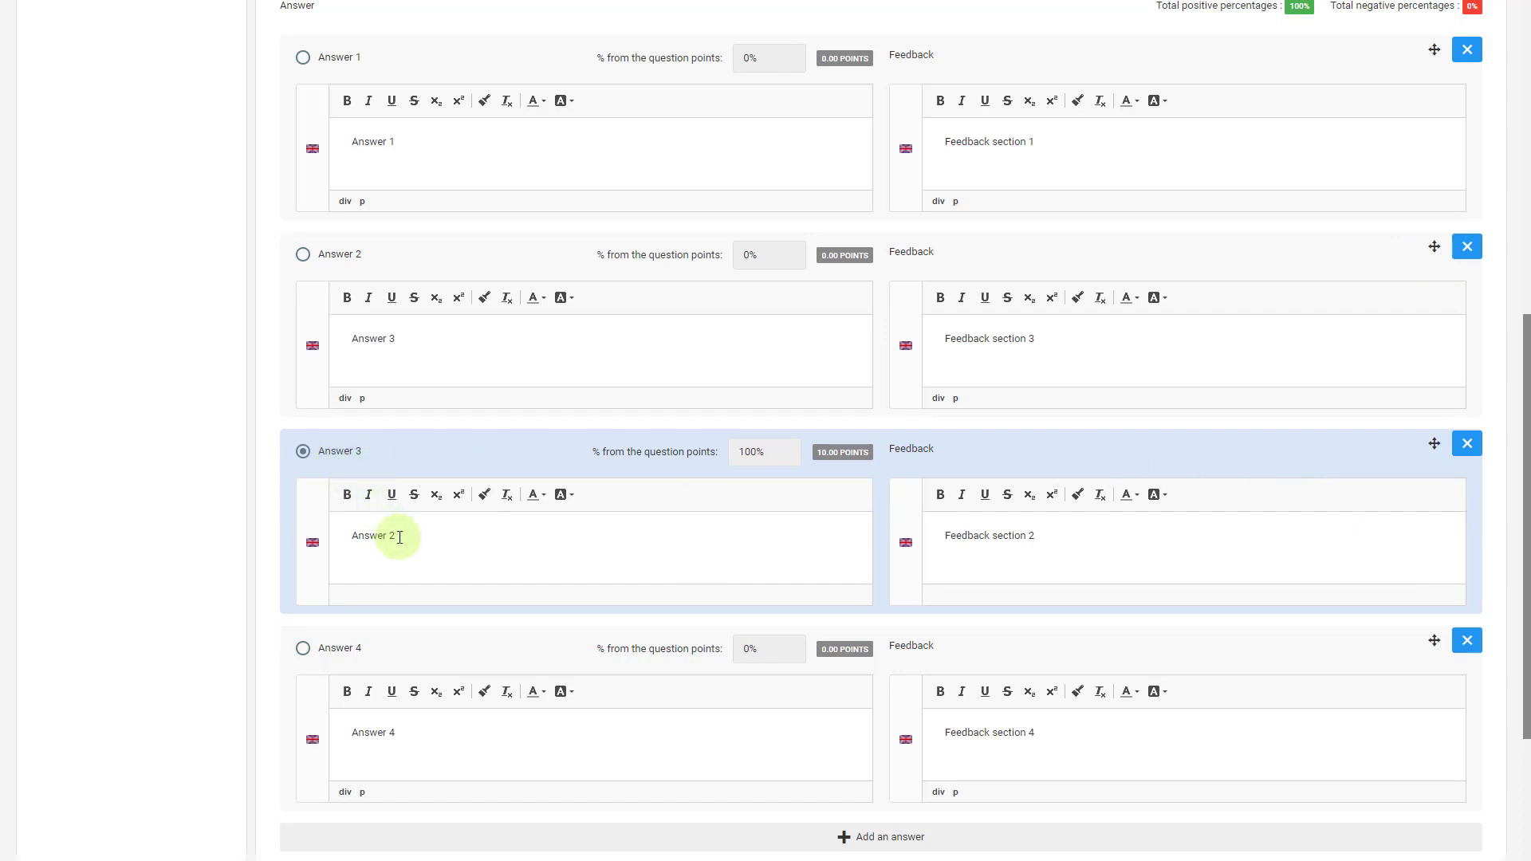
left_click_drag(1434, 444, 1418, 263)
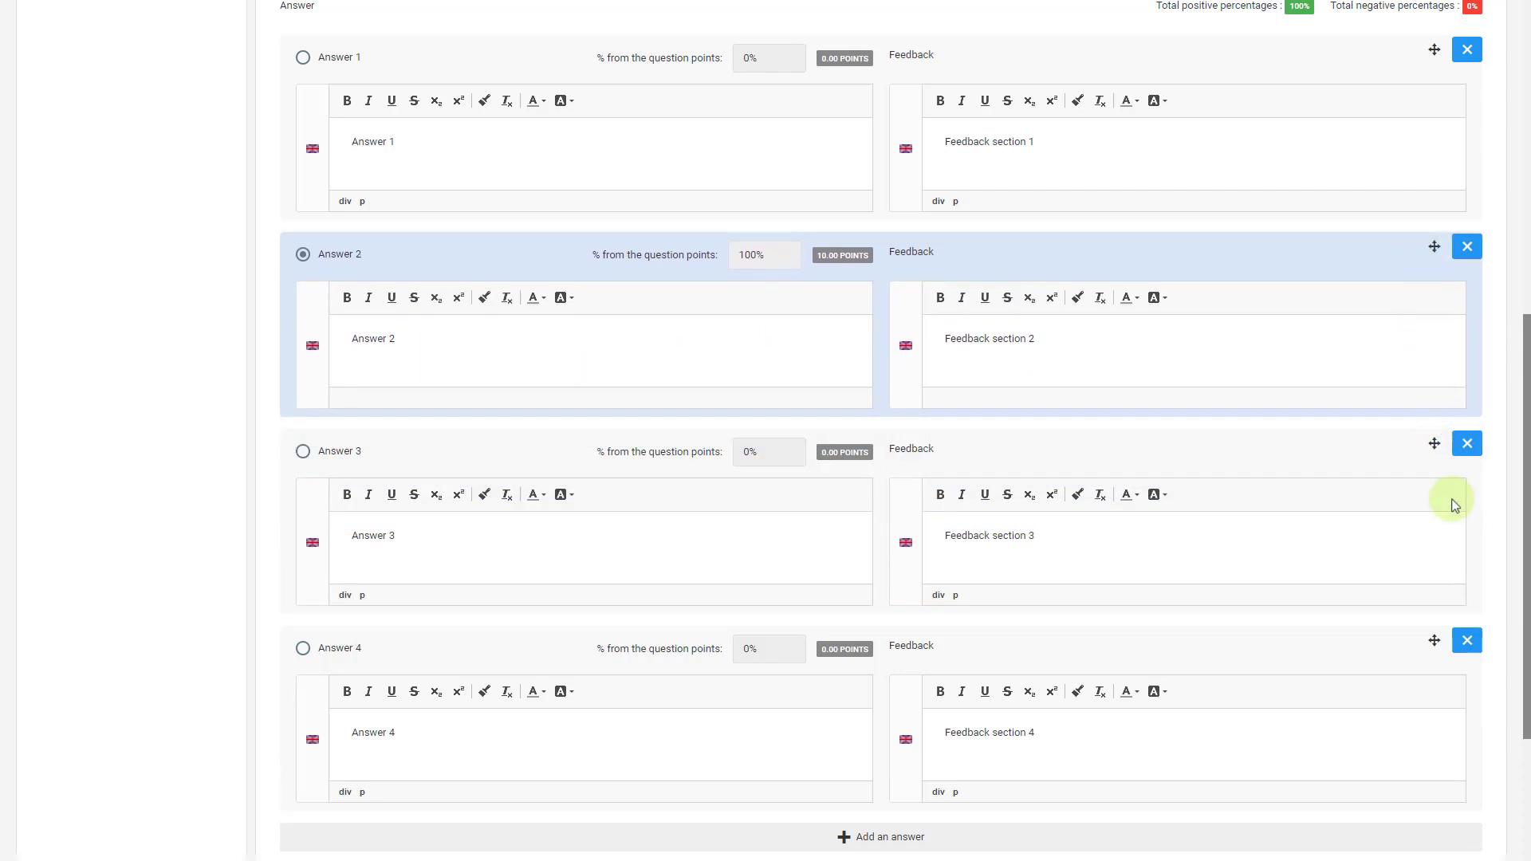
Step: Delete the fourth answer from the question
left_click(1467, 640)
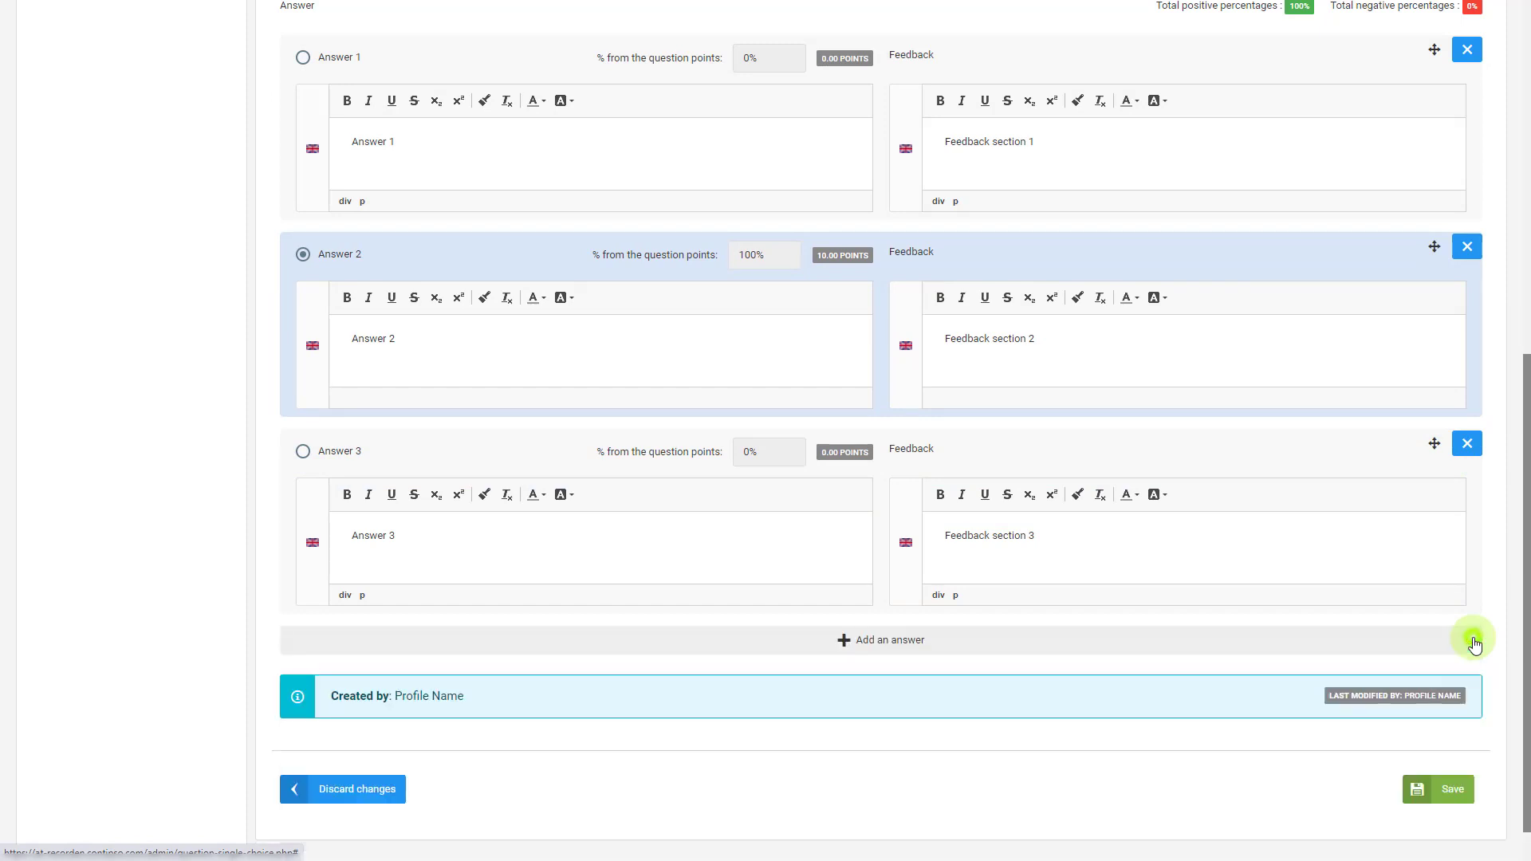
Step: Add two blank answers below Answer 3 and delete both of them again
left_click(883, 641)
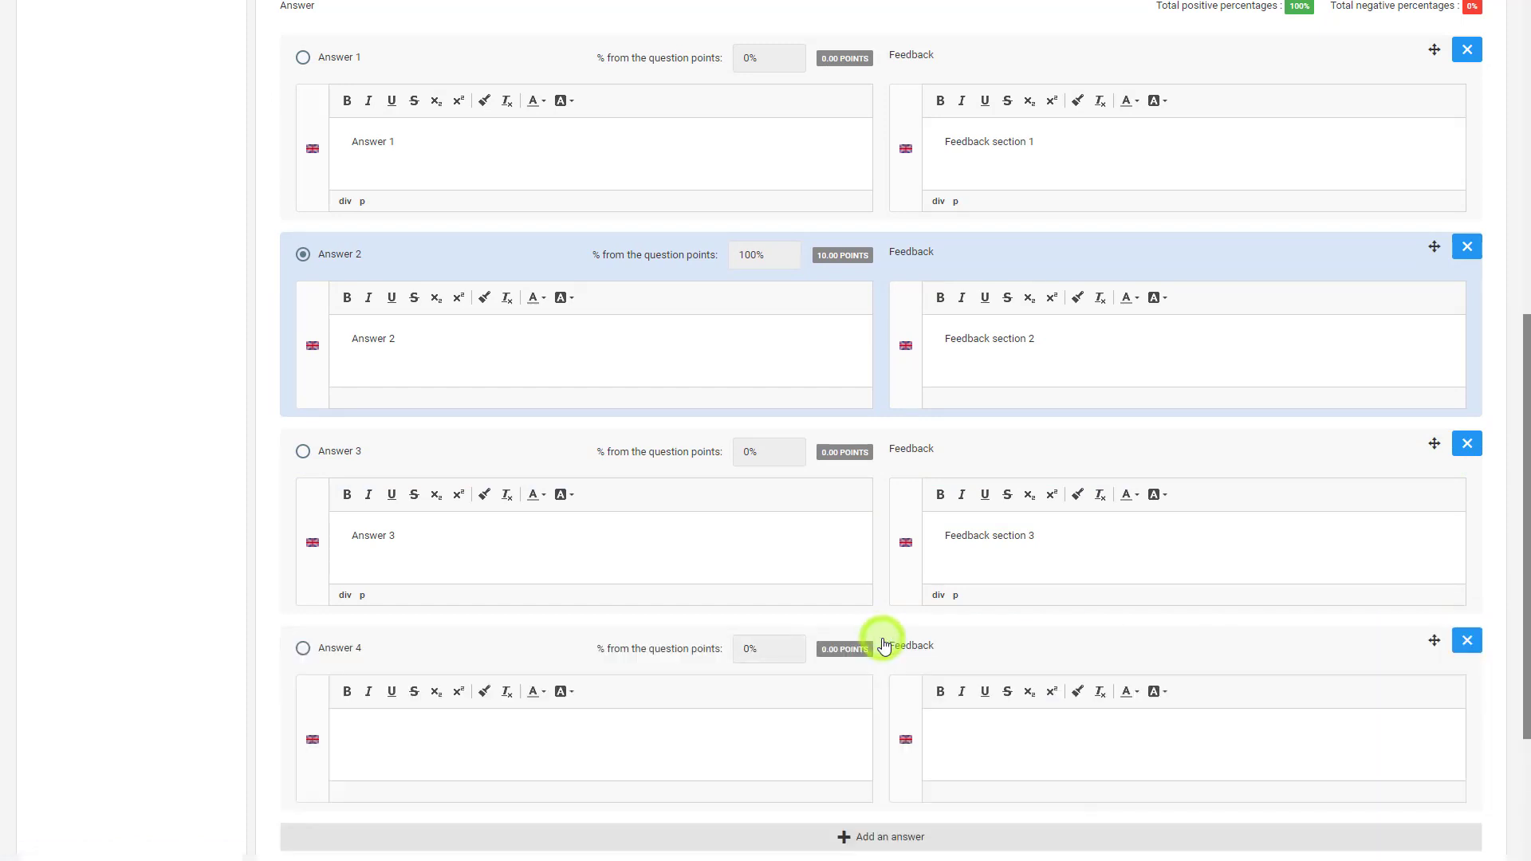
scroll(882, 638, "down", 3)
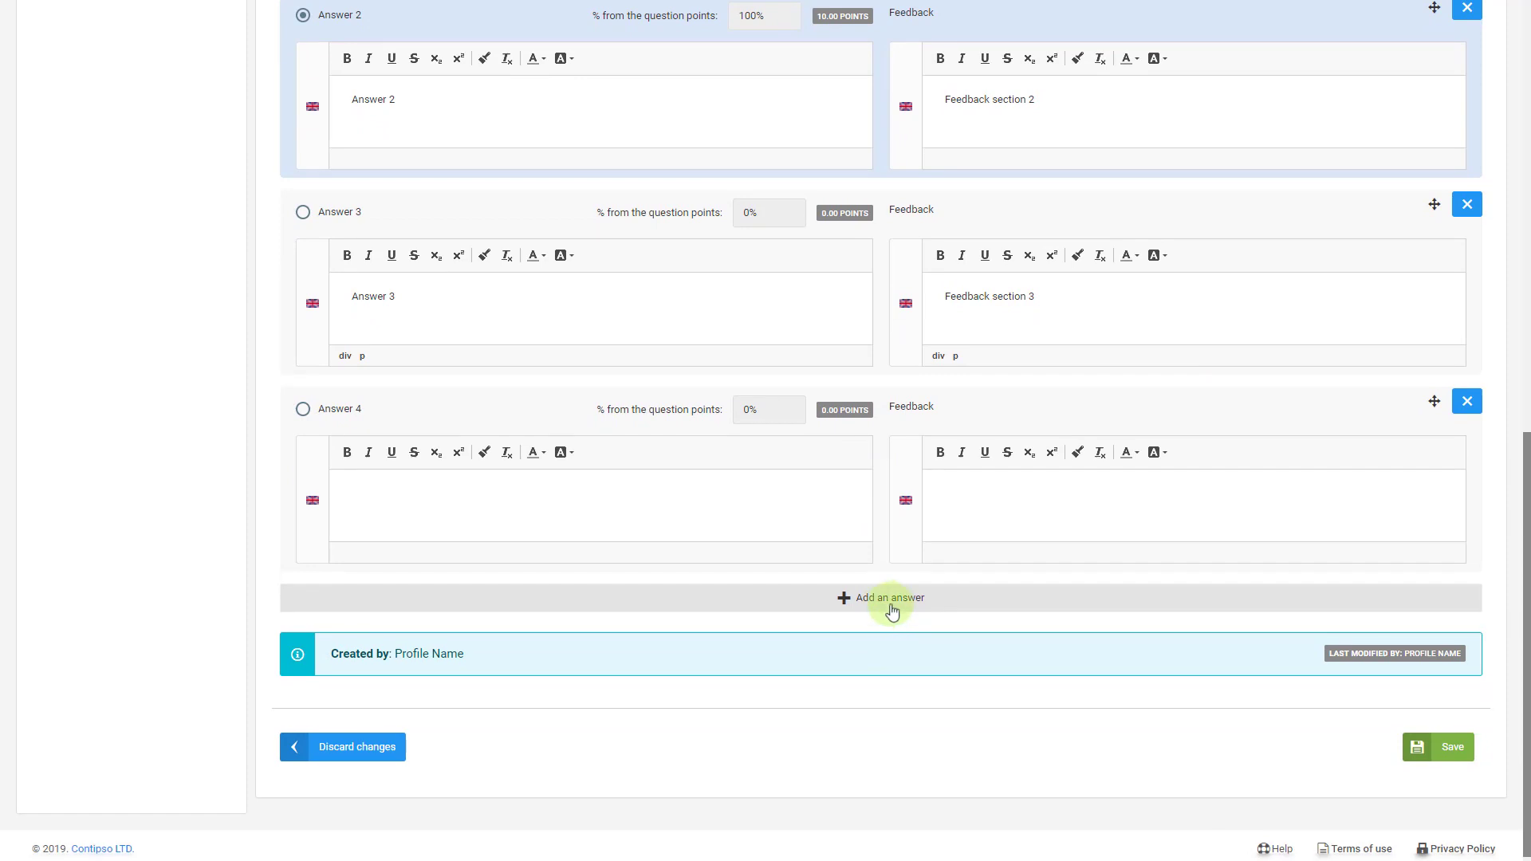
left_click(882, 598)
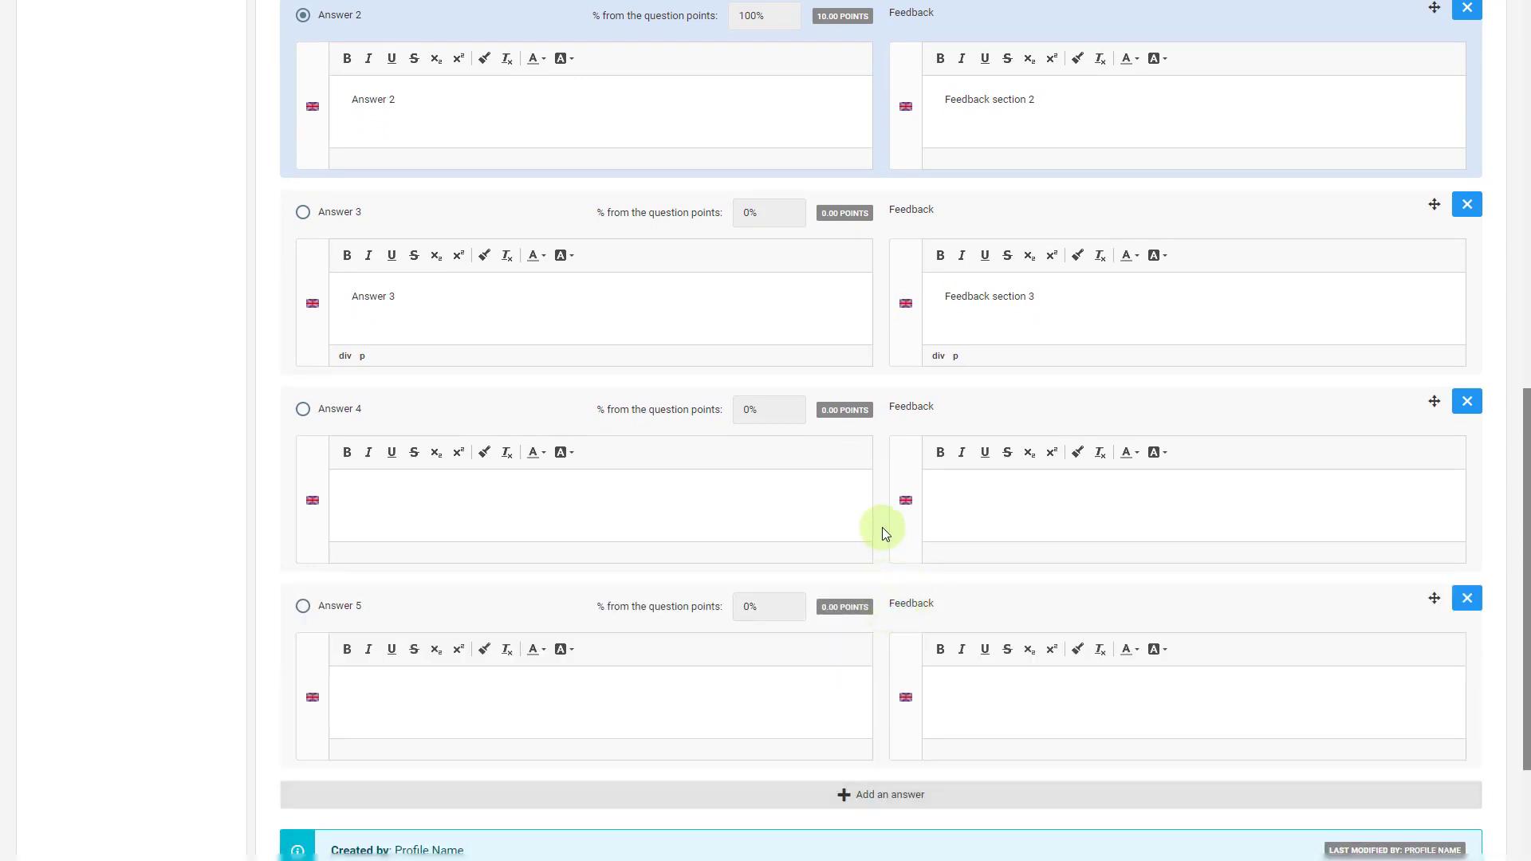
left_click(1467, 598)
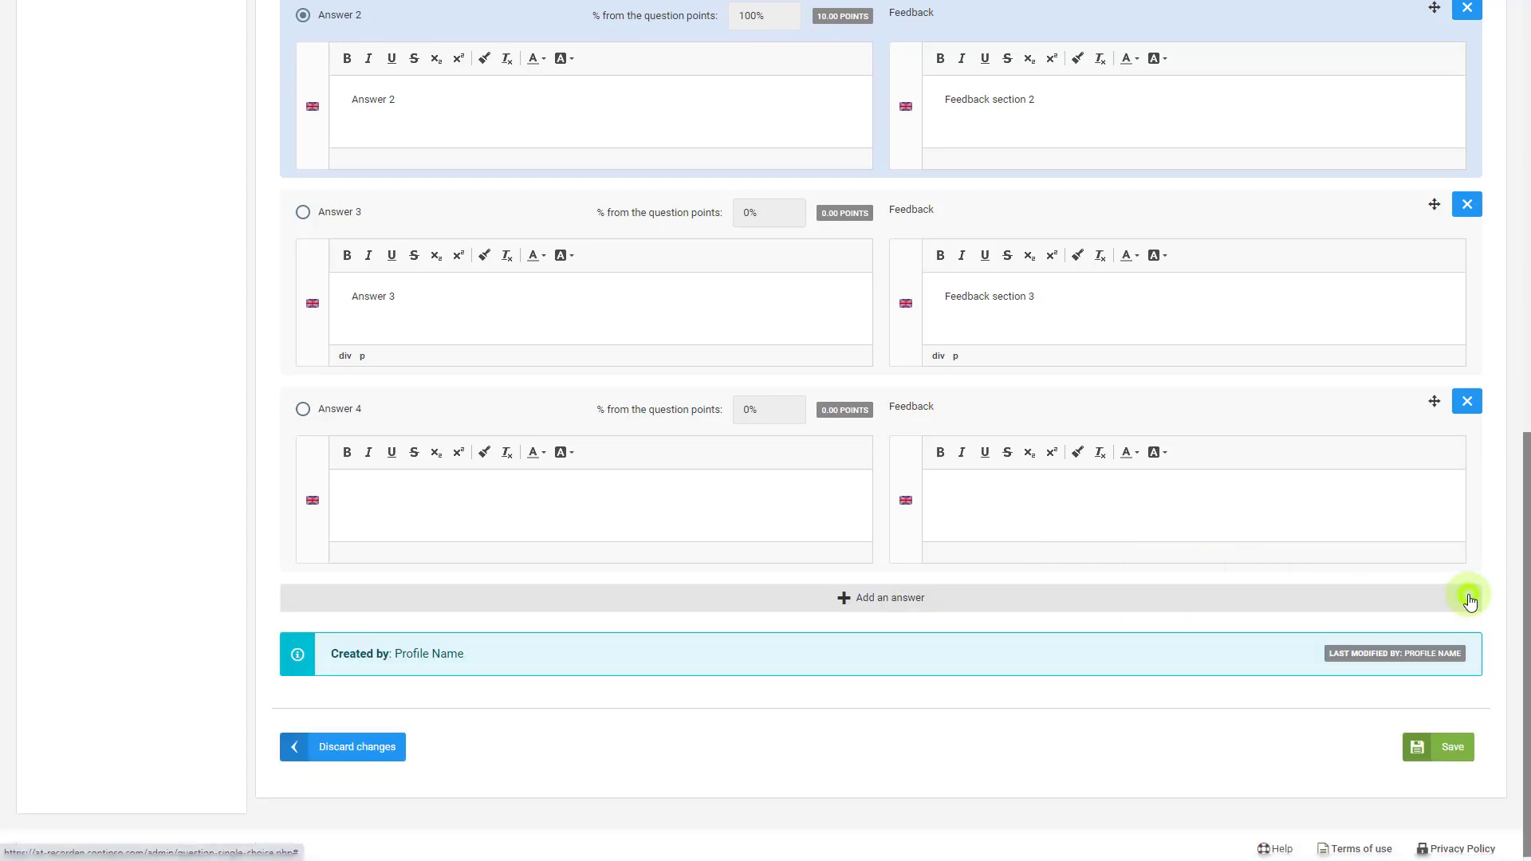
left_click(1463, 405)
scroll(1460, 403, "up", 3)
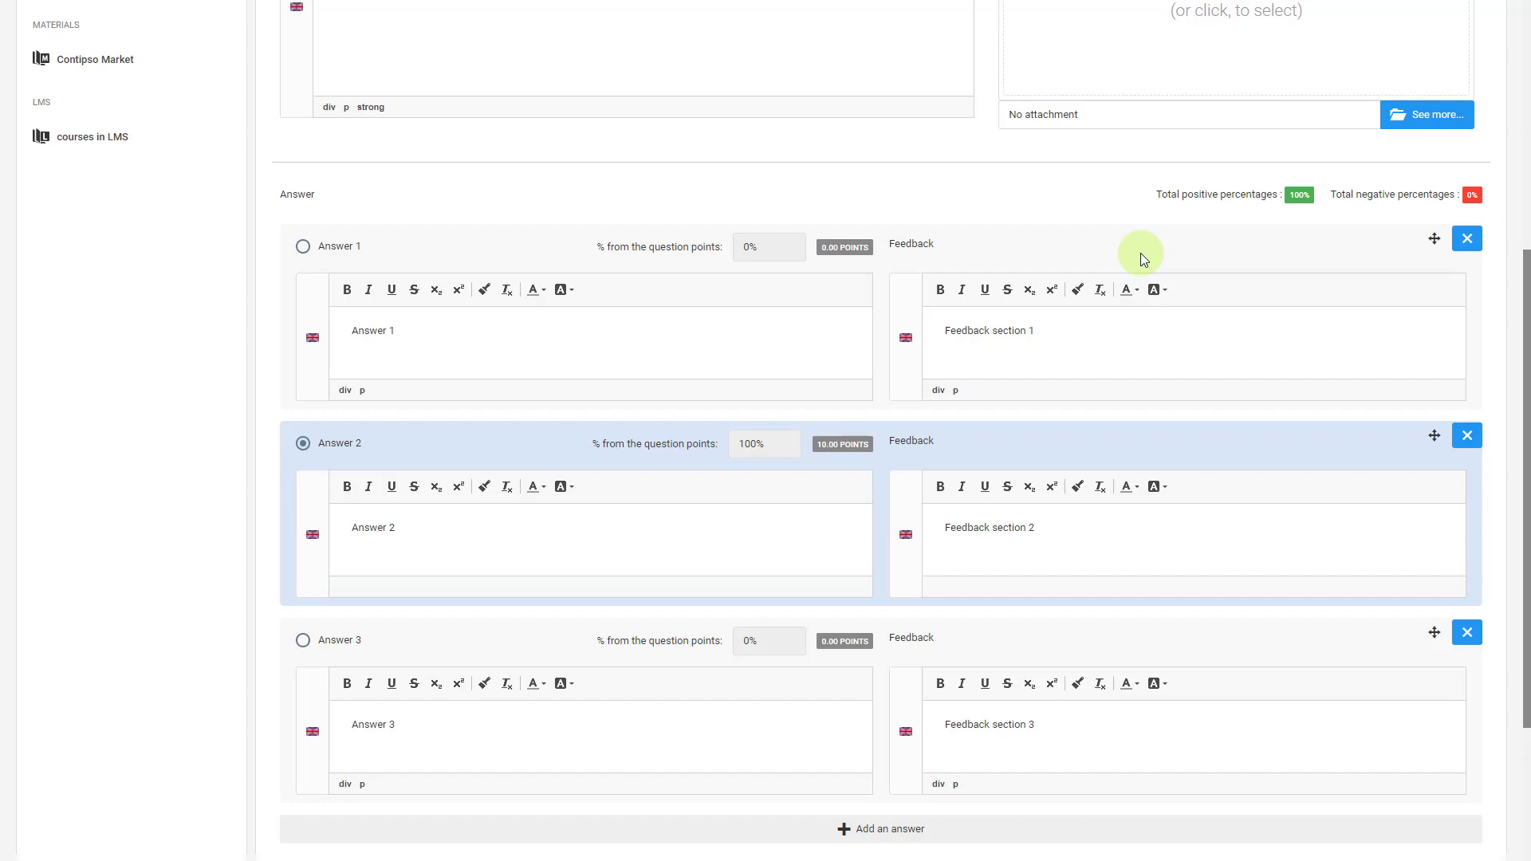
scroll(1140, 252, "down", 3)
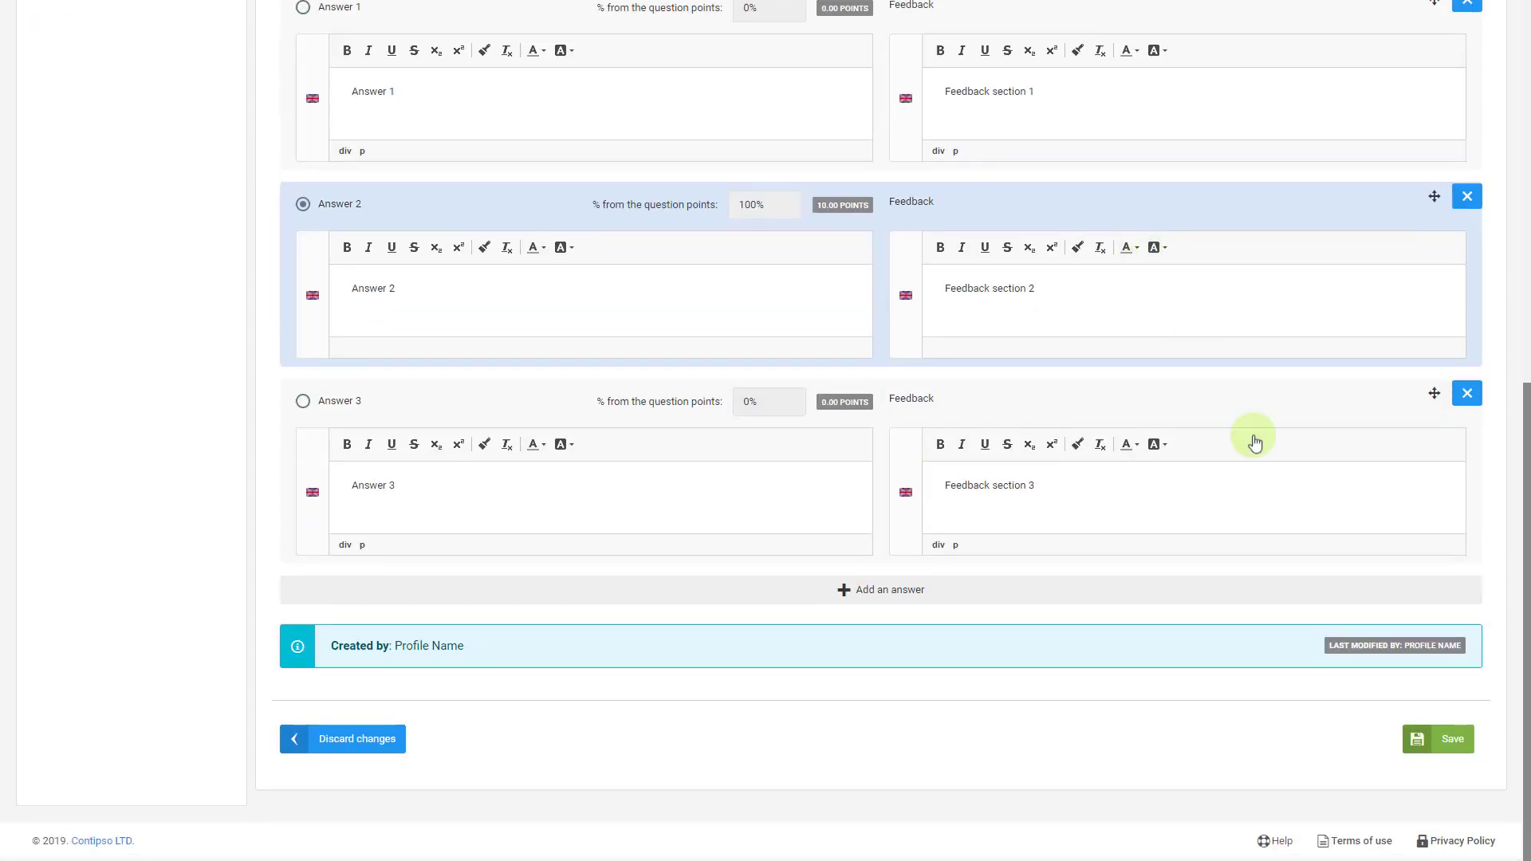
Step: Save the single choice question and expand the Questions category in the question bank
left_click(1443, 742)
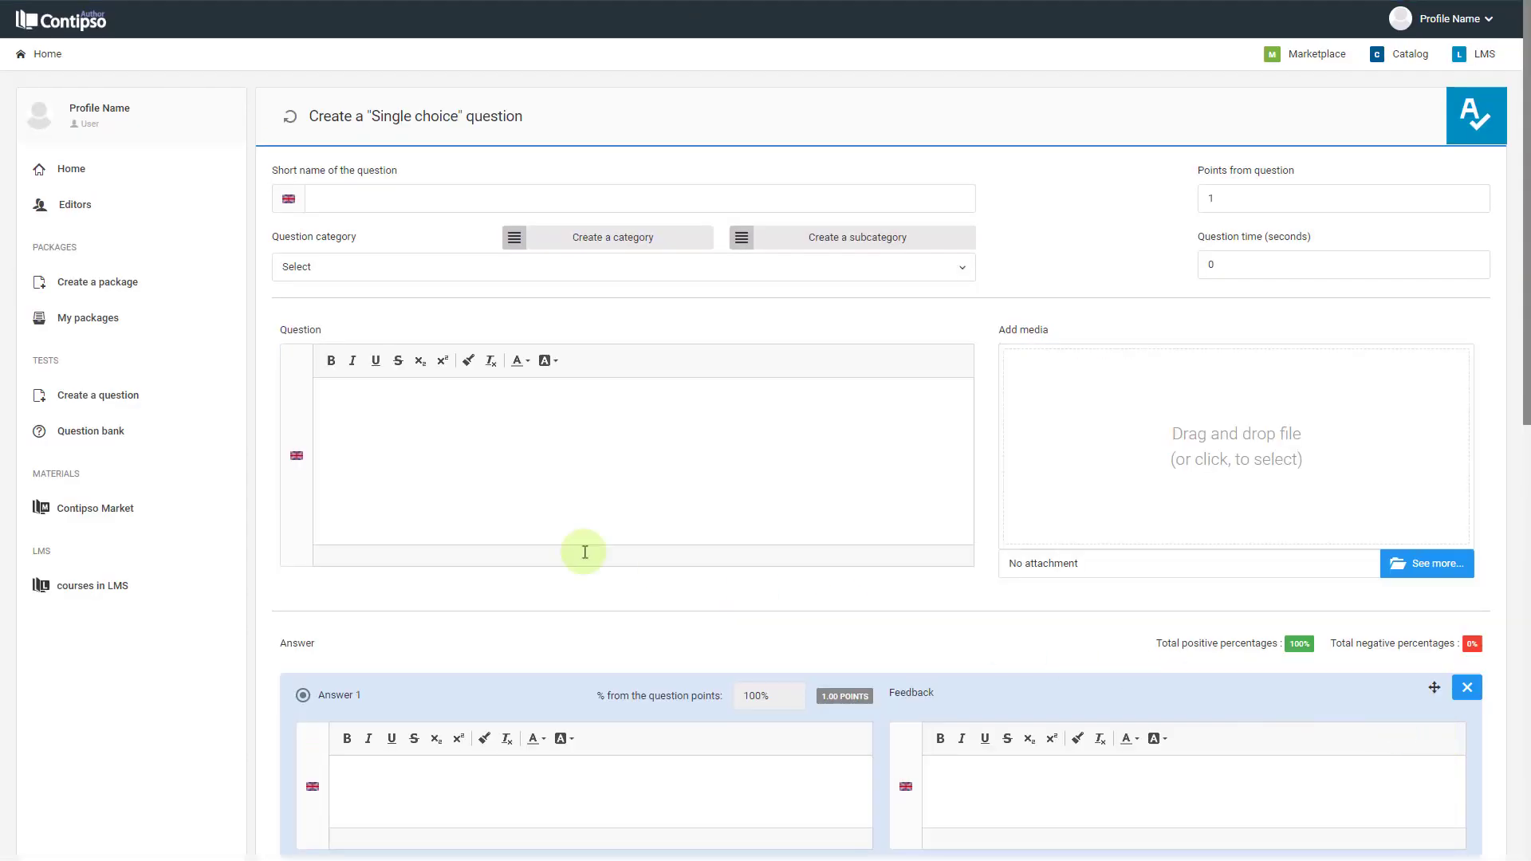
left_click(70, 445)
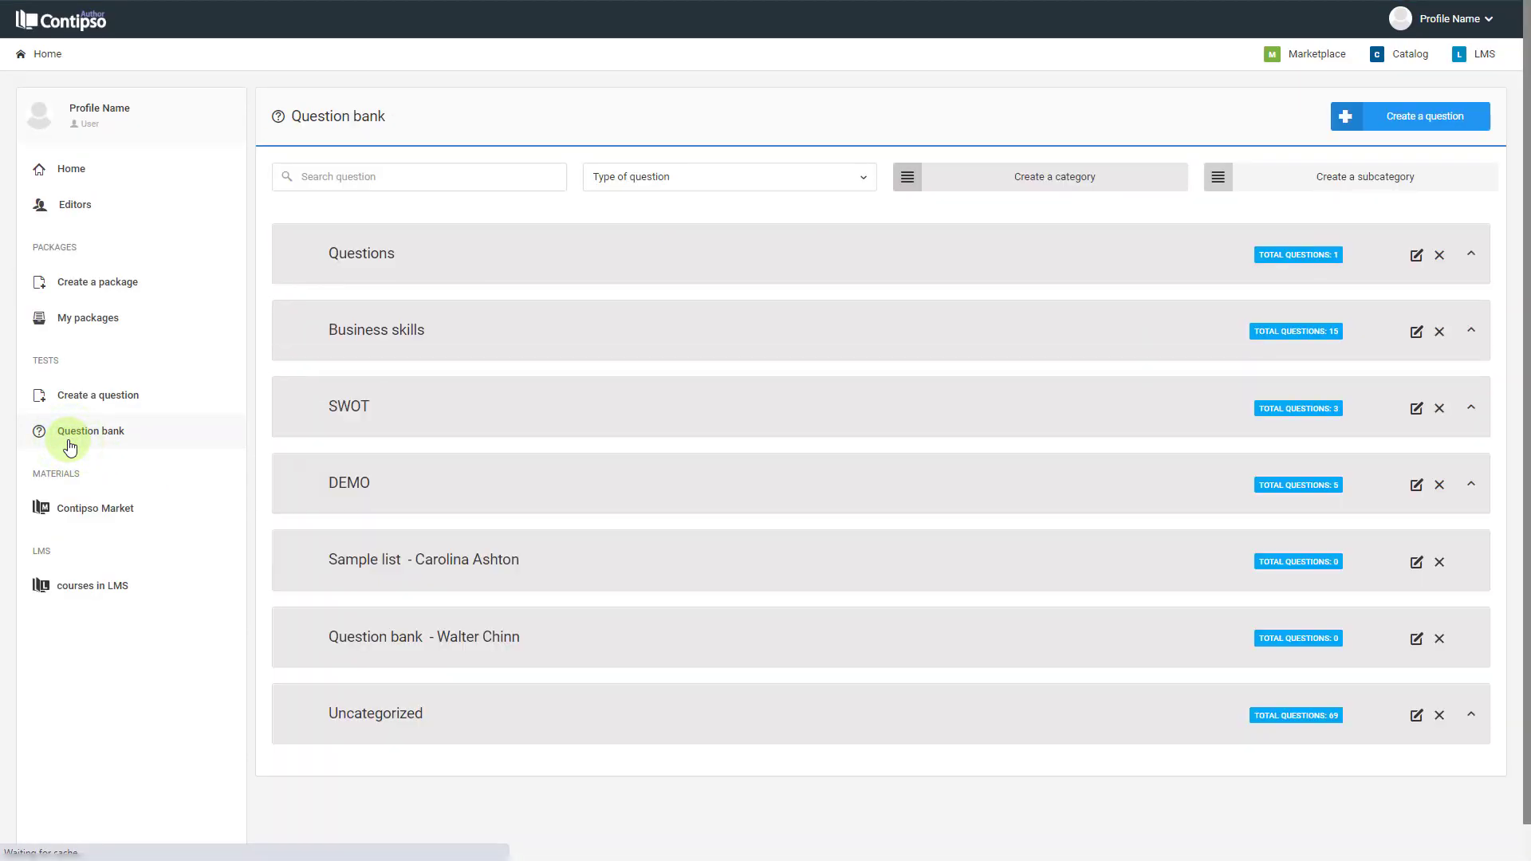
left_click(449, 255)
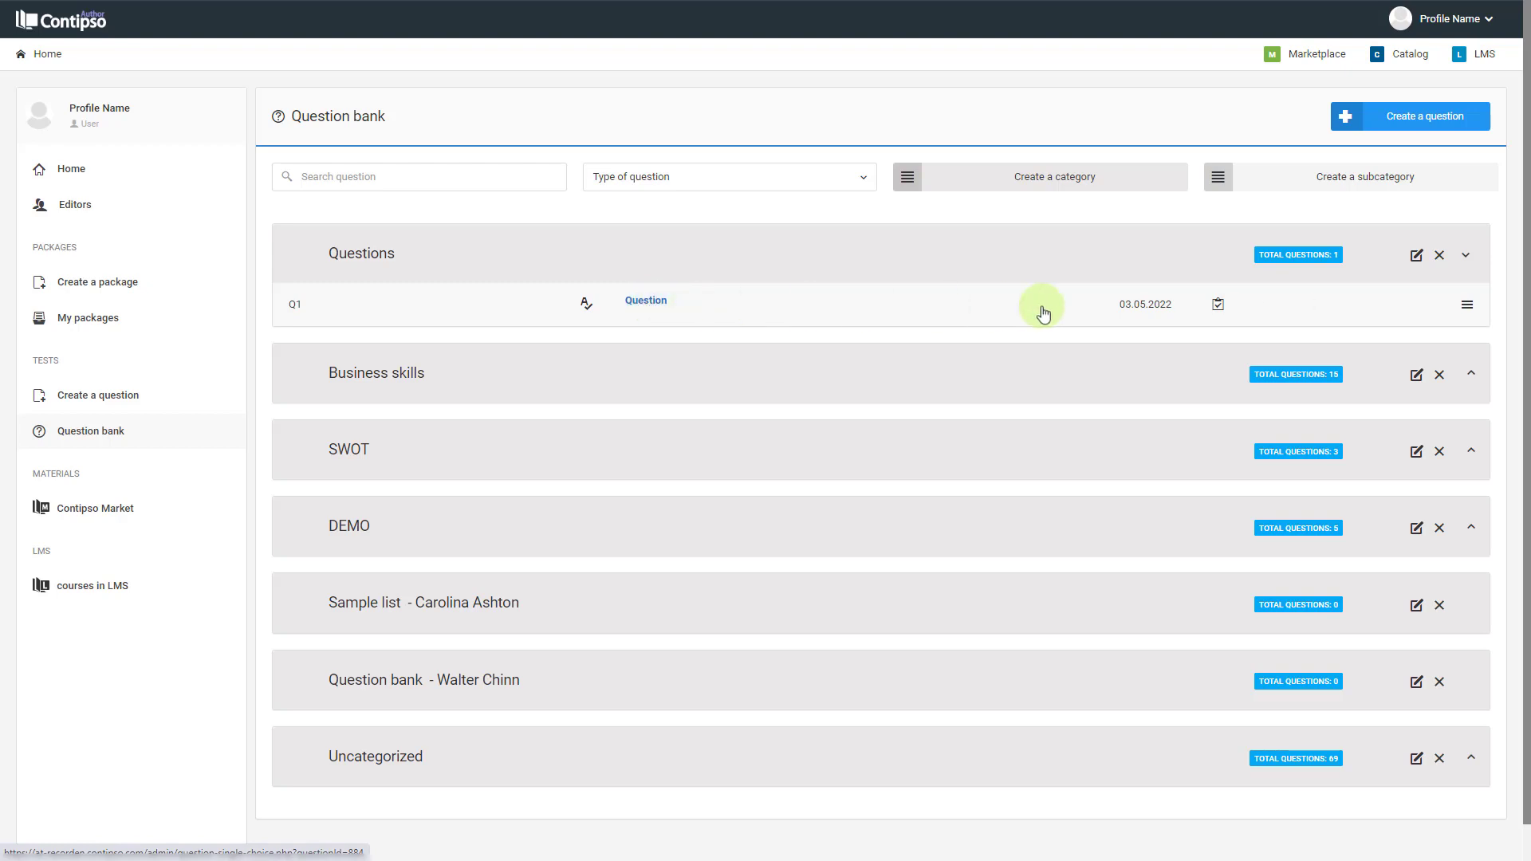
Step: Check which courses use question Q1 and preview the question, trying Answer 2, and collapse the Questions category
left_click(1219, 307)
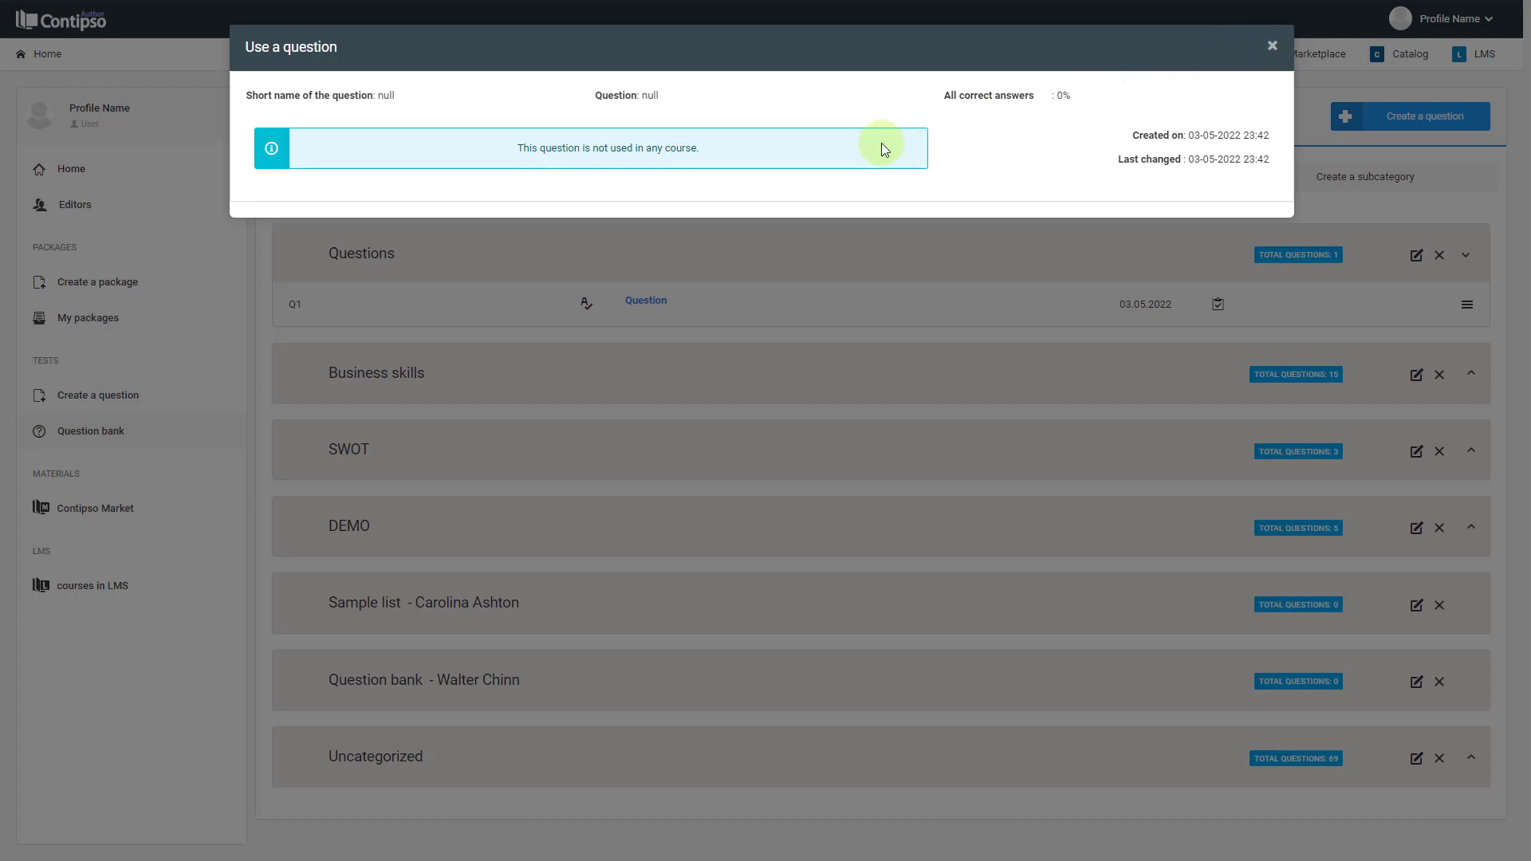
left_click(1273, 45)
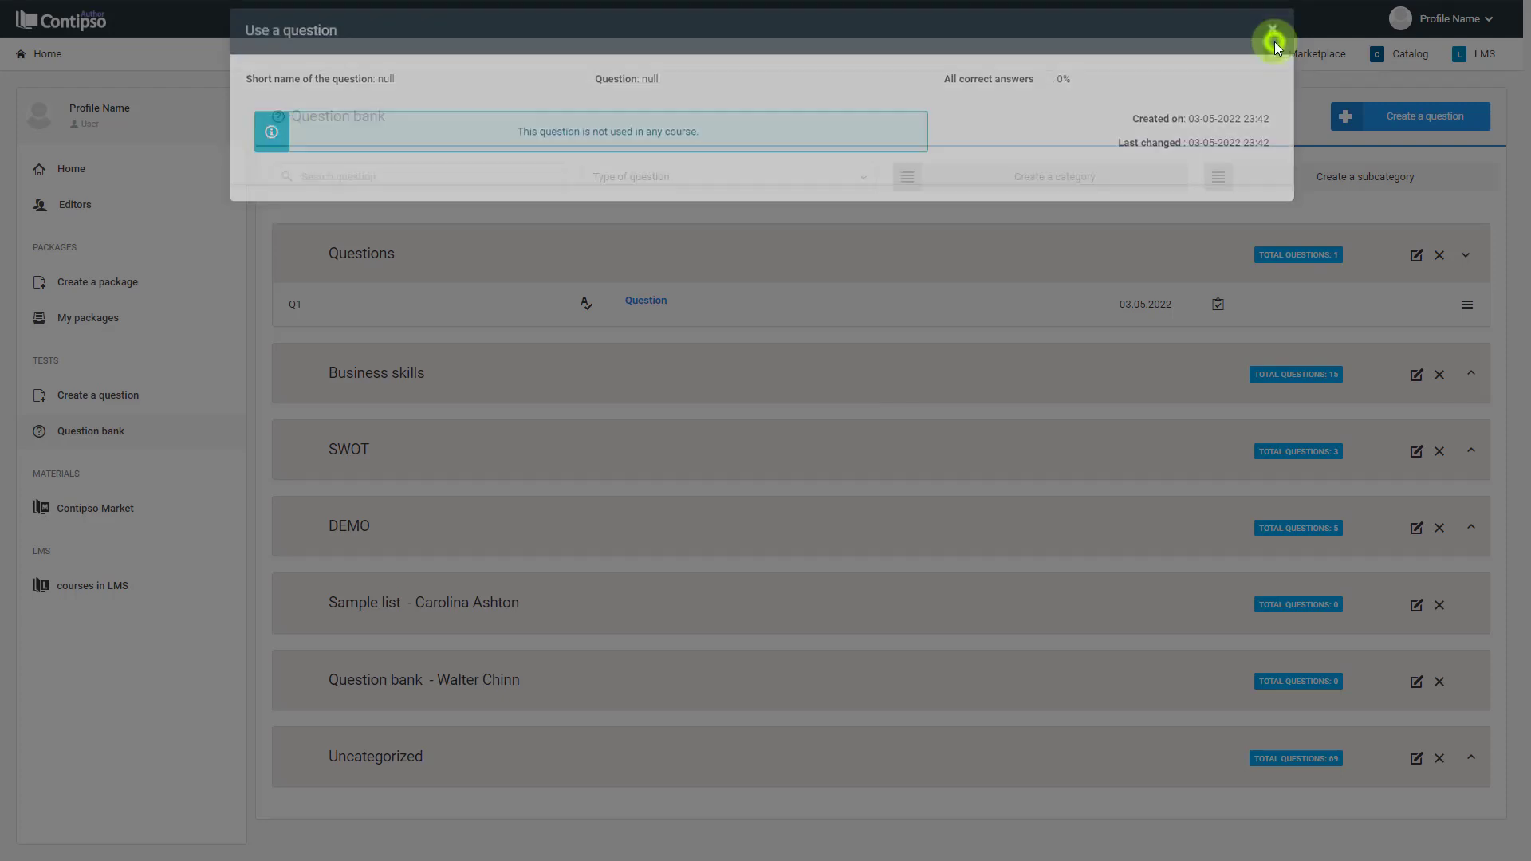
left_click(1467, 306)
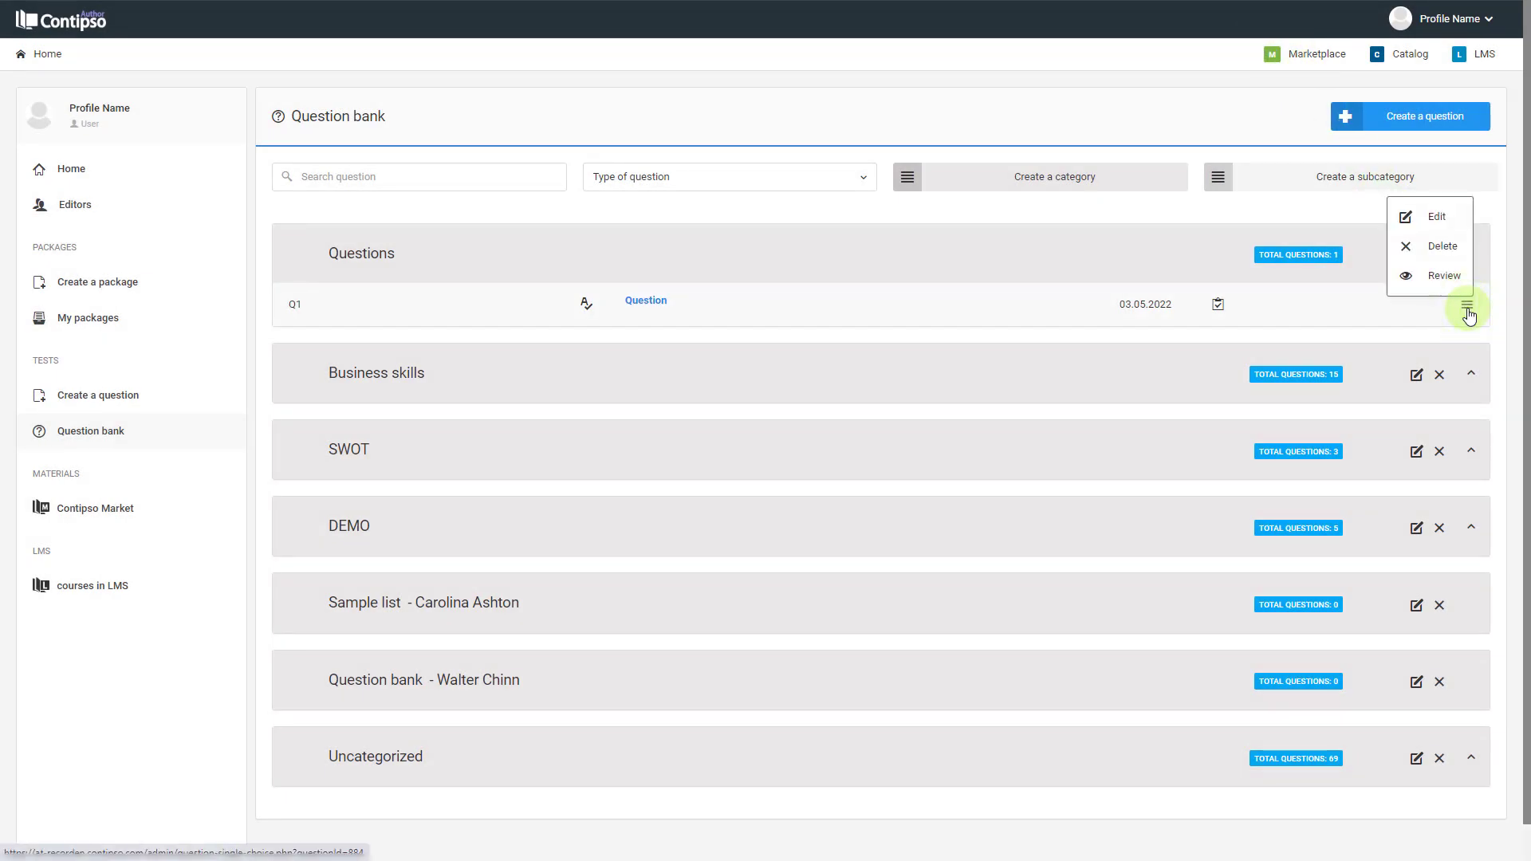
left_click(1435, 276)
left_click(1432, 273)
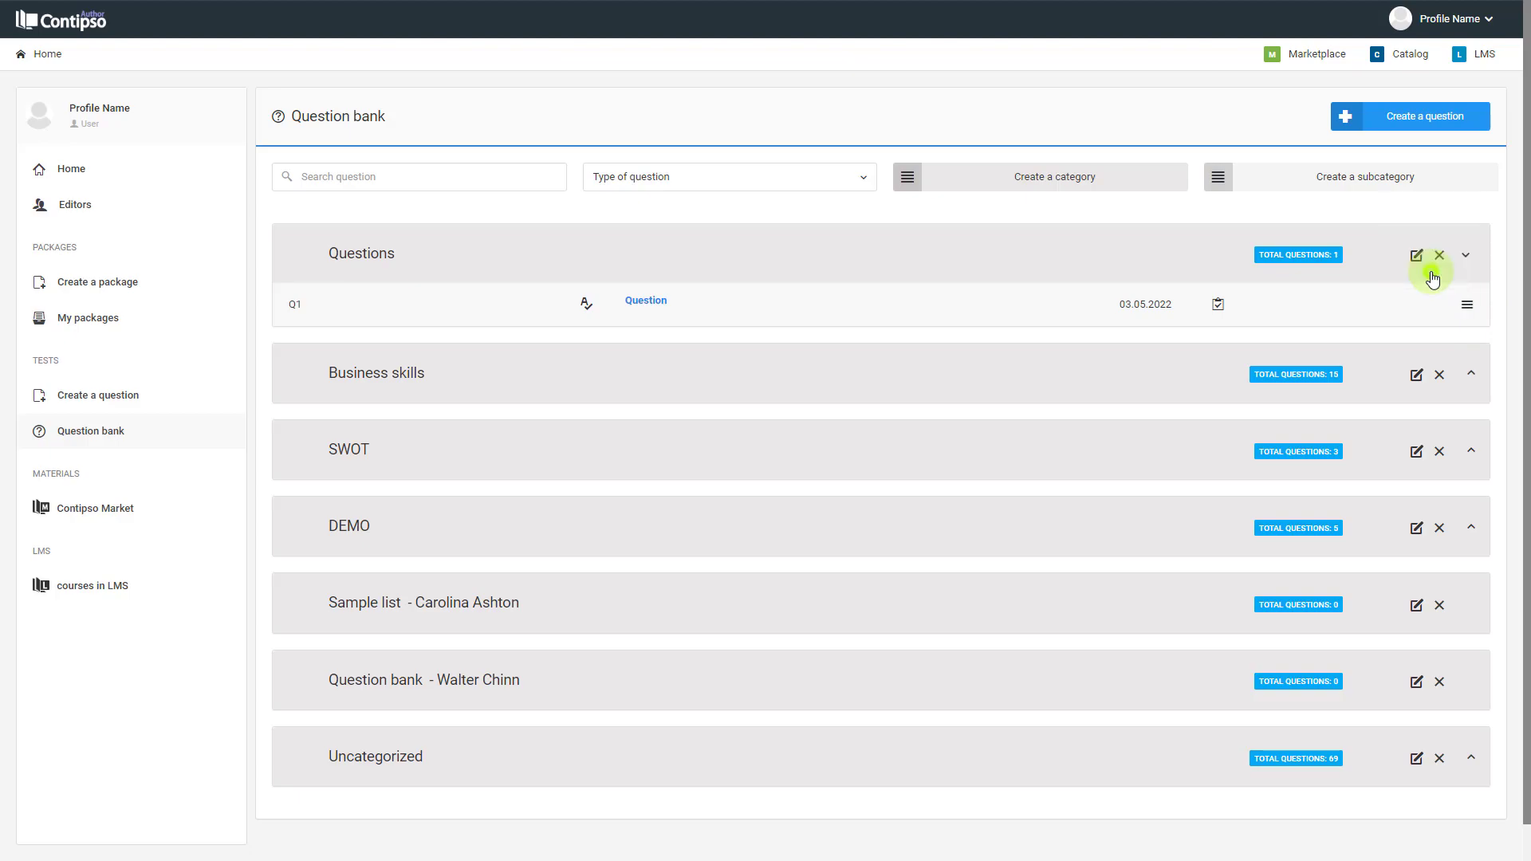
left_click(426, 219)
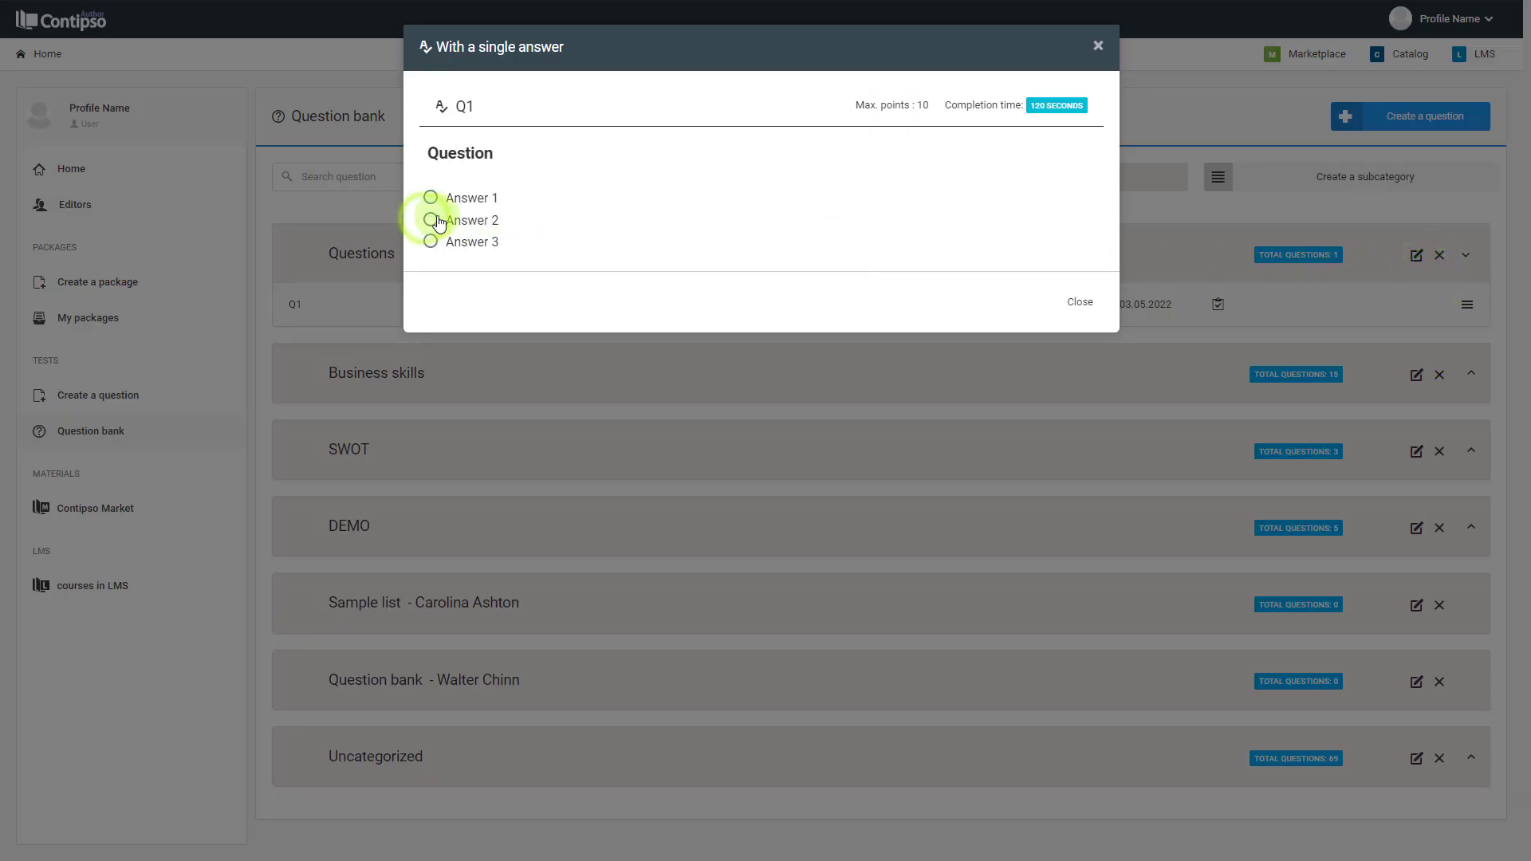
left_click(1094, 48)
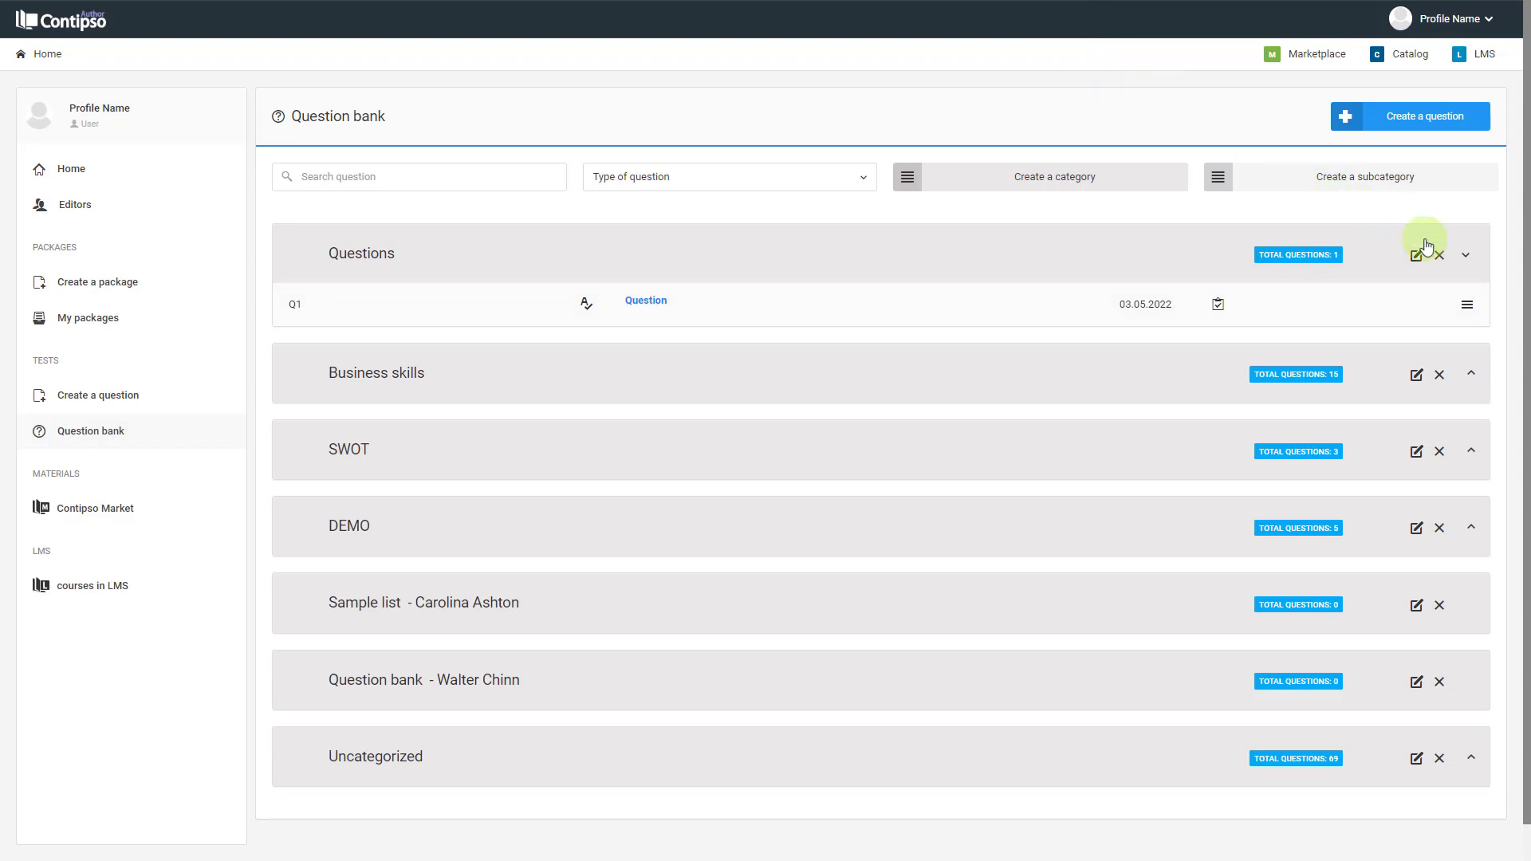
left_click(1467, 258)
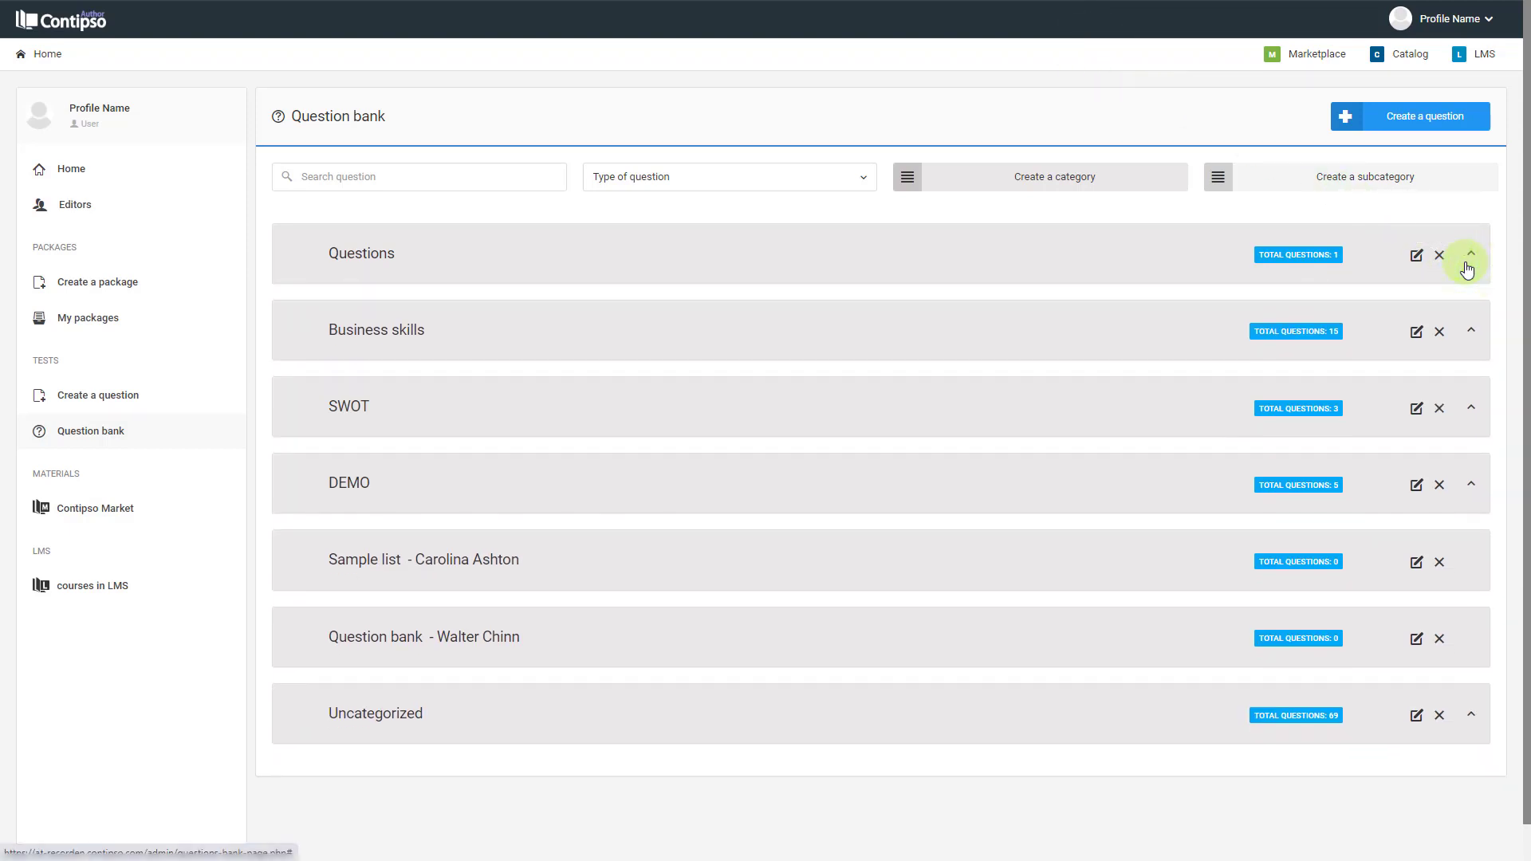
Step: Create a blank multiple choice question with the short name Q2 in the Questions category
left_click(1388, 118)
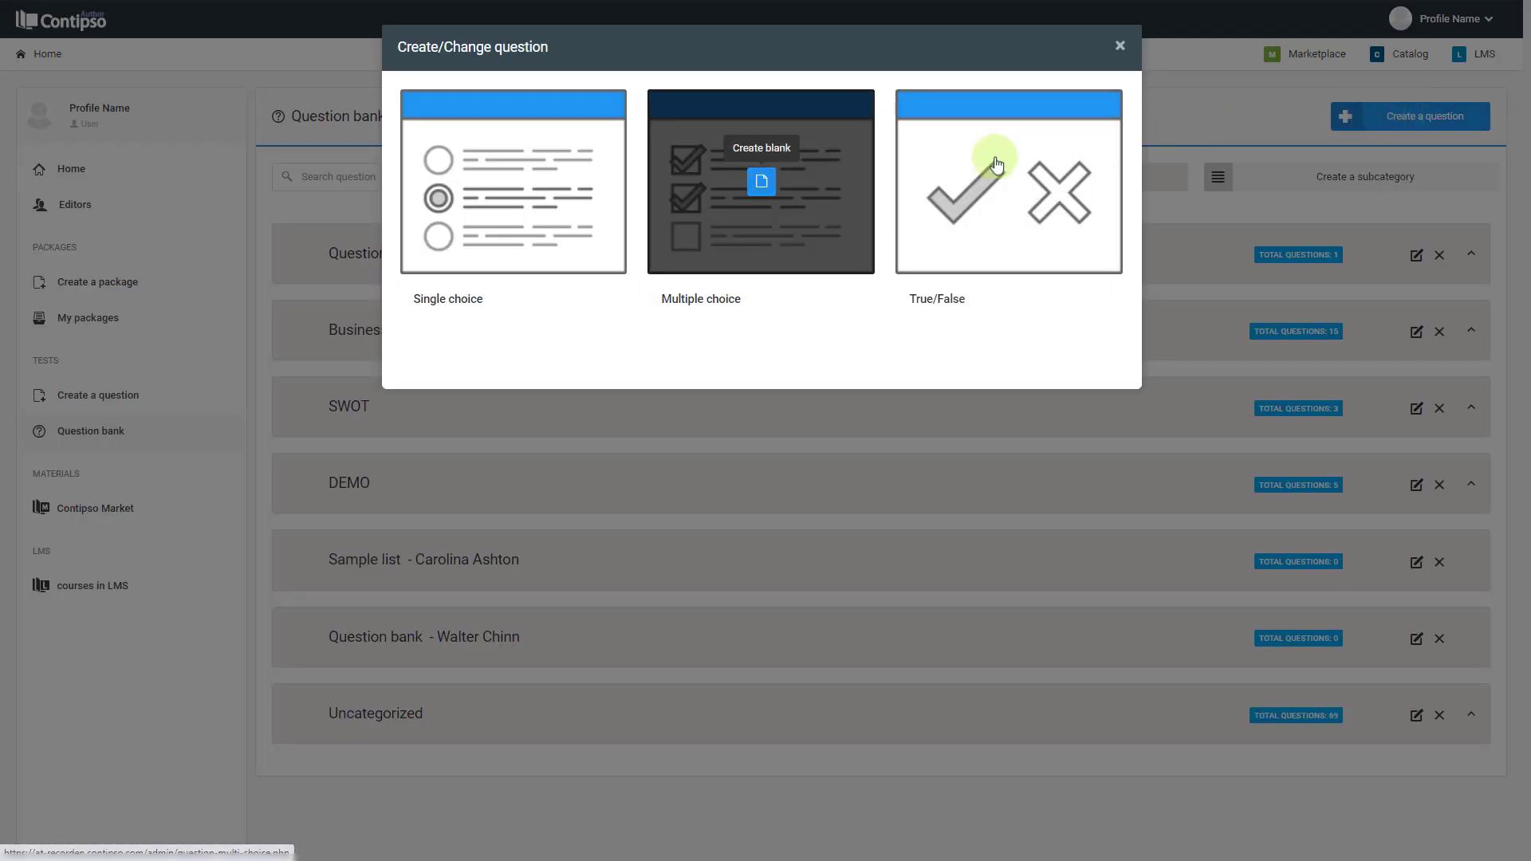
left_click(761, 187)
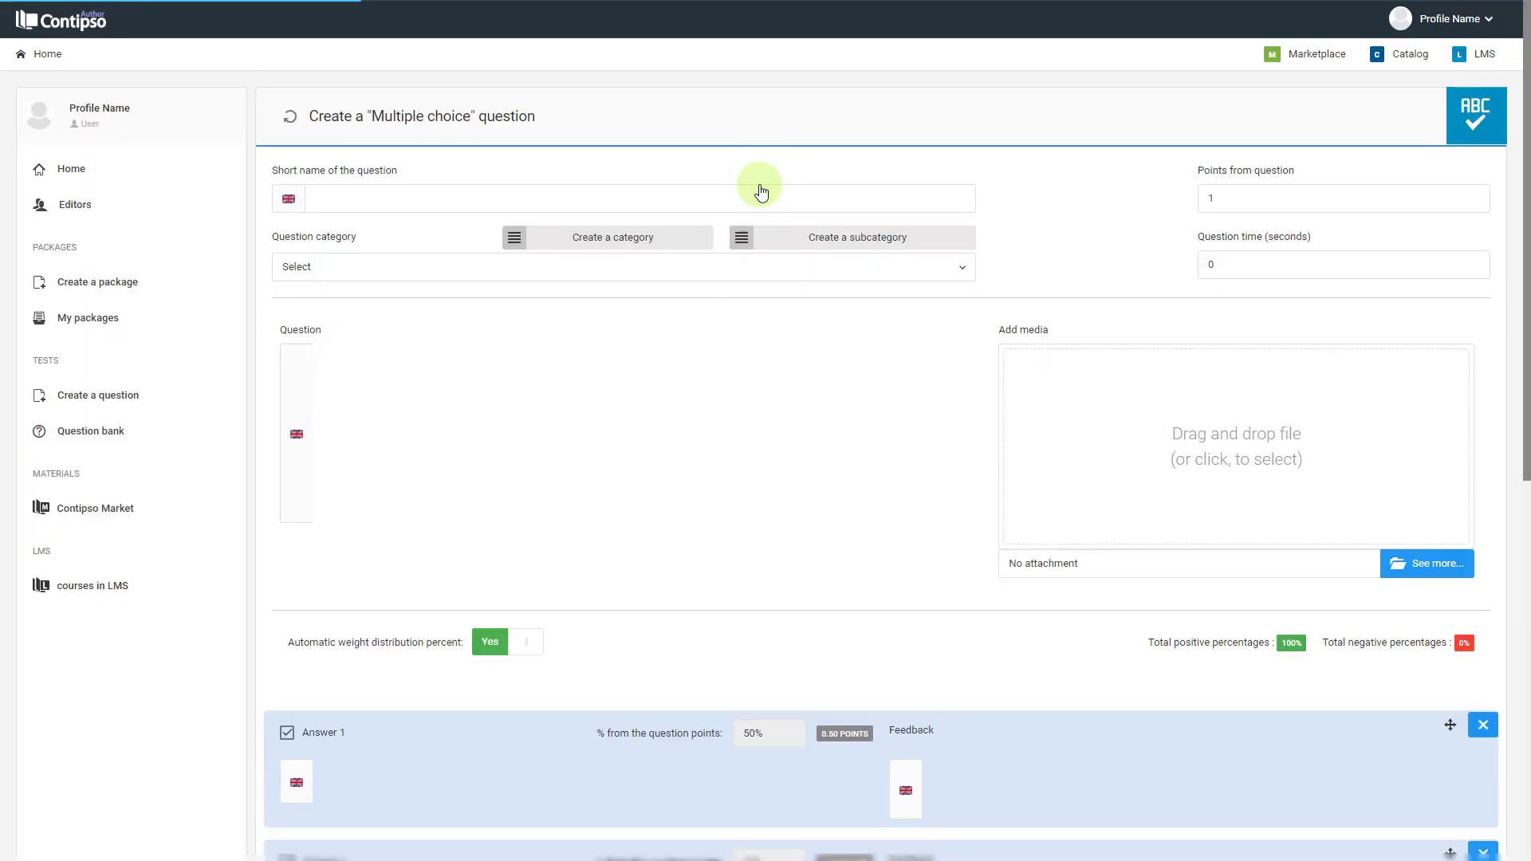
left_click(688, 191)
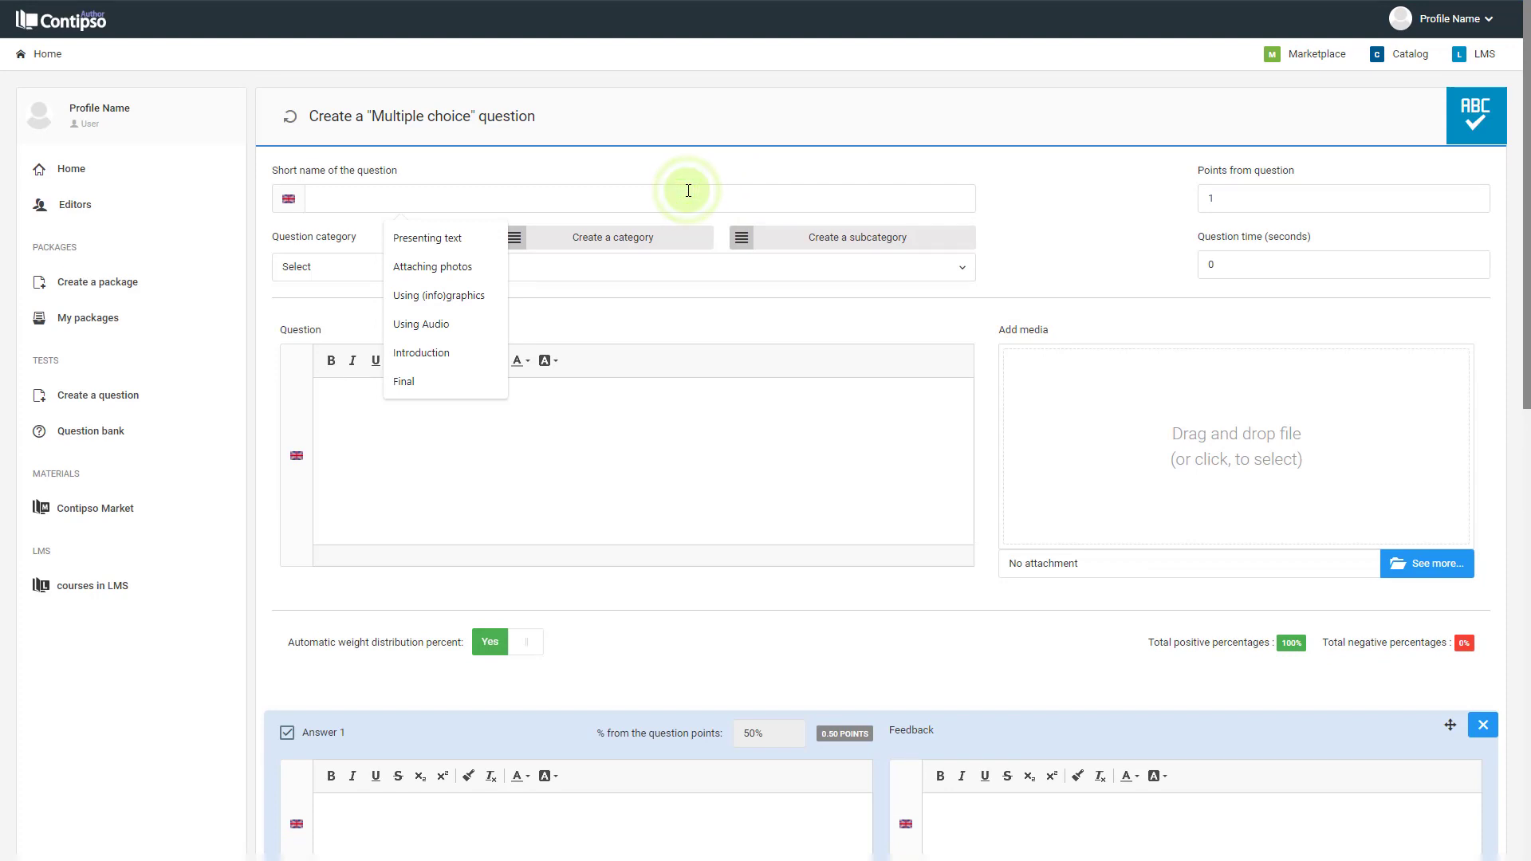
type("Q2")
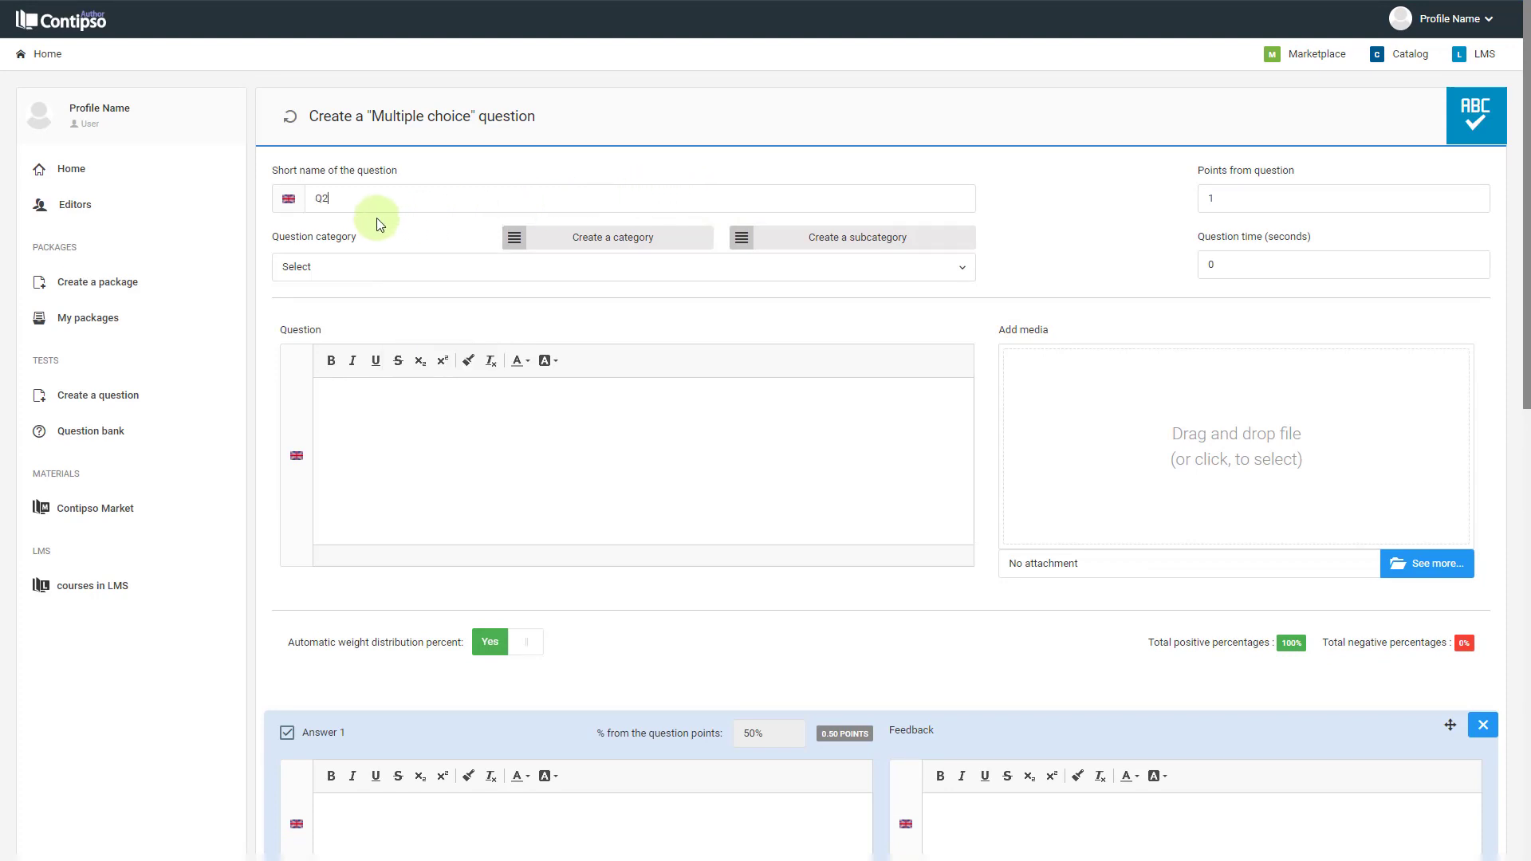
left_click(371, 266)
scroll(311, 446, "down", 2)
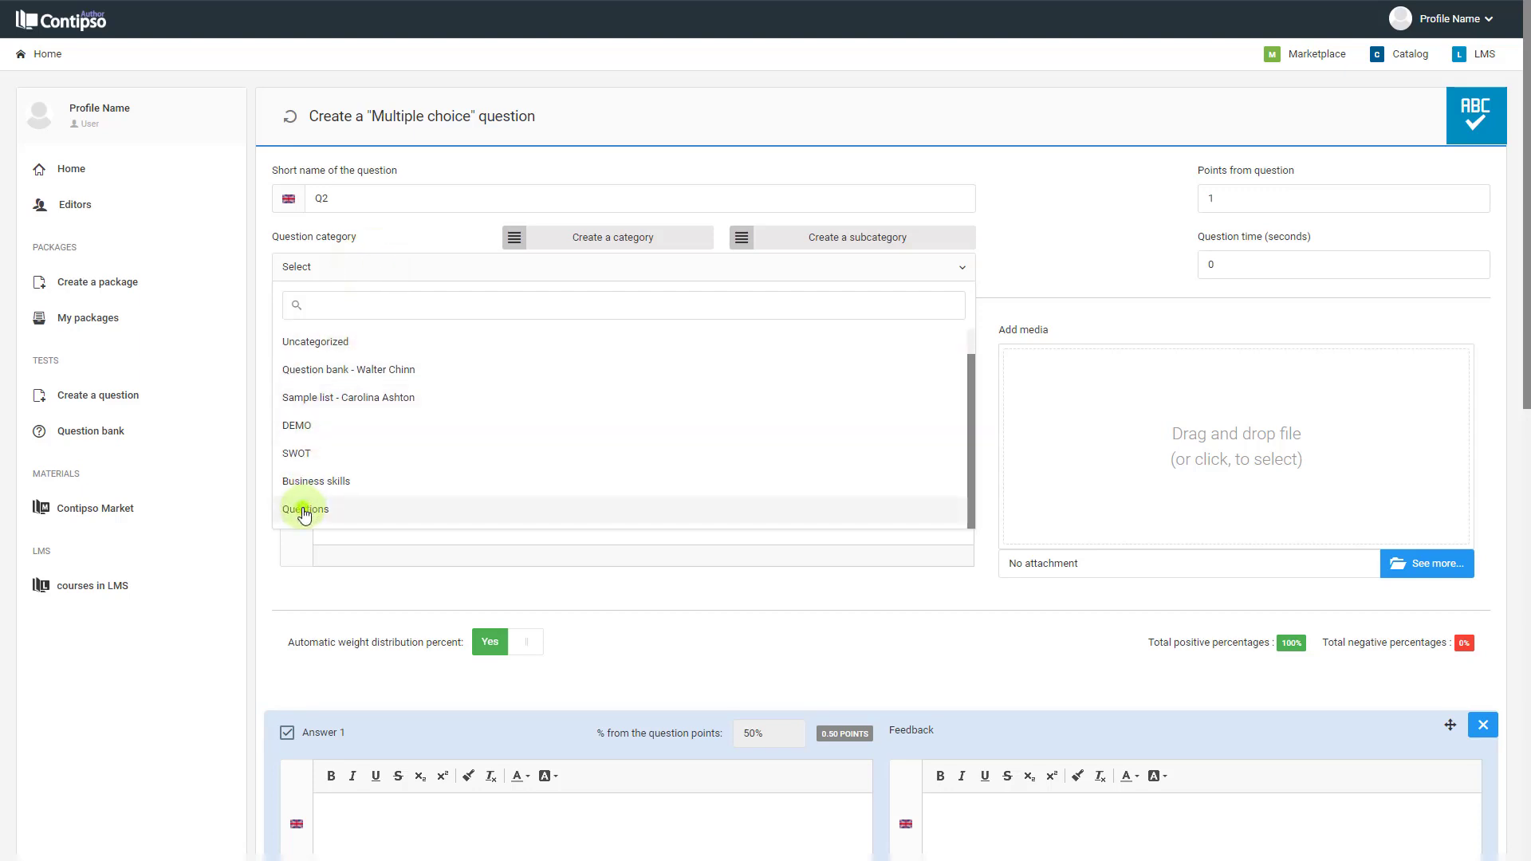
left_click(303, 509)
Step: Set the question's points to 10 and its time to 120 seconds
left_click(1254, 199)
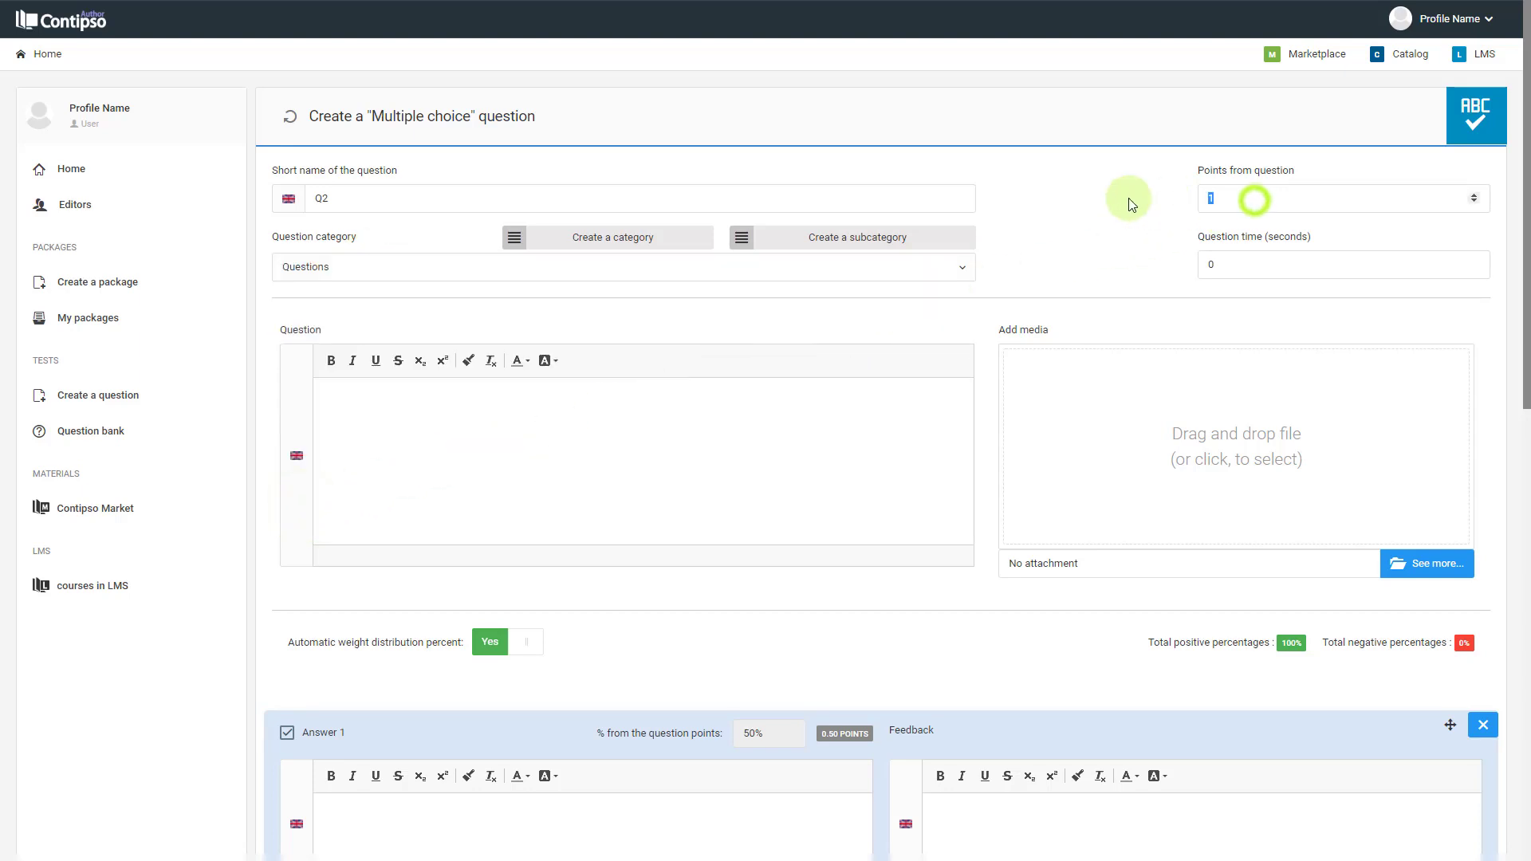
type("0")
left_click(1250, 270)
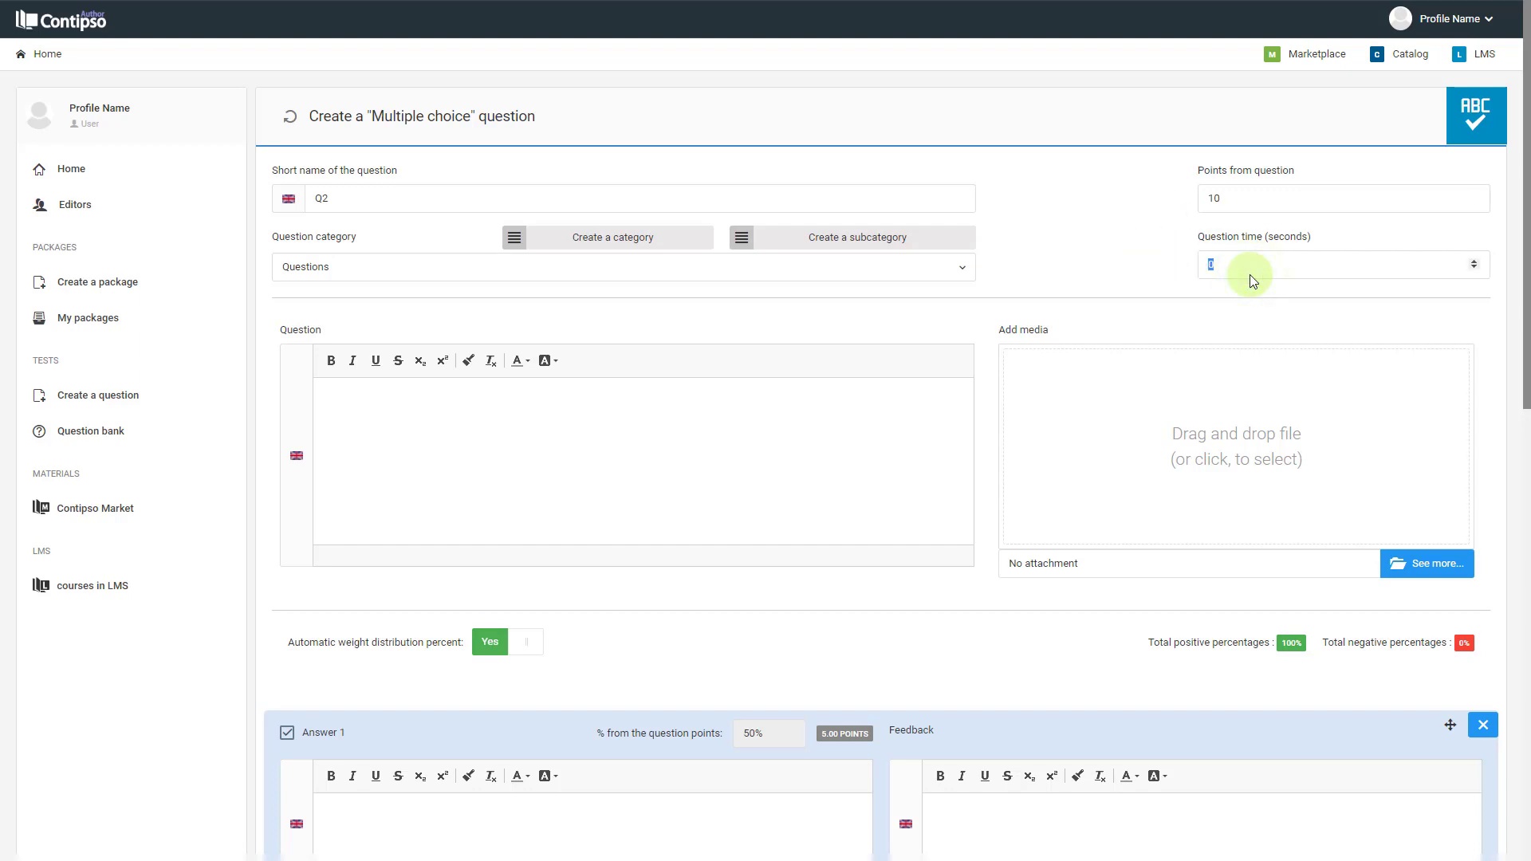
key("BackSpace")
type("12")
Step: Enter "Multiple choice" as the question text
left_click(490, 430)
type("Multri")
key("BackSpace")
type("iple choice")
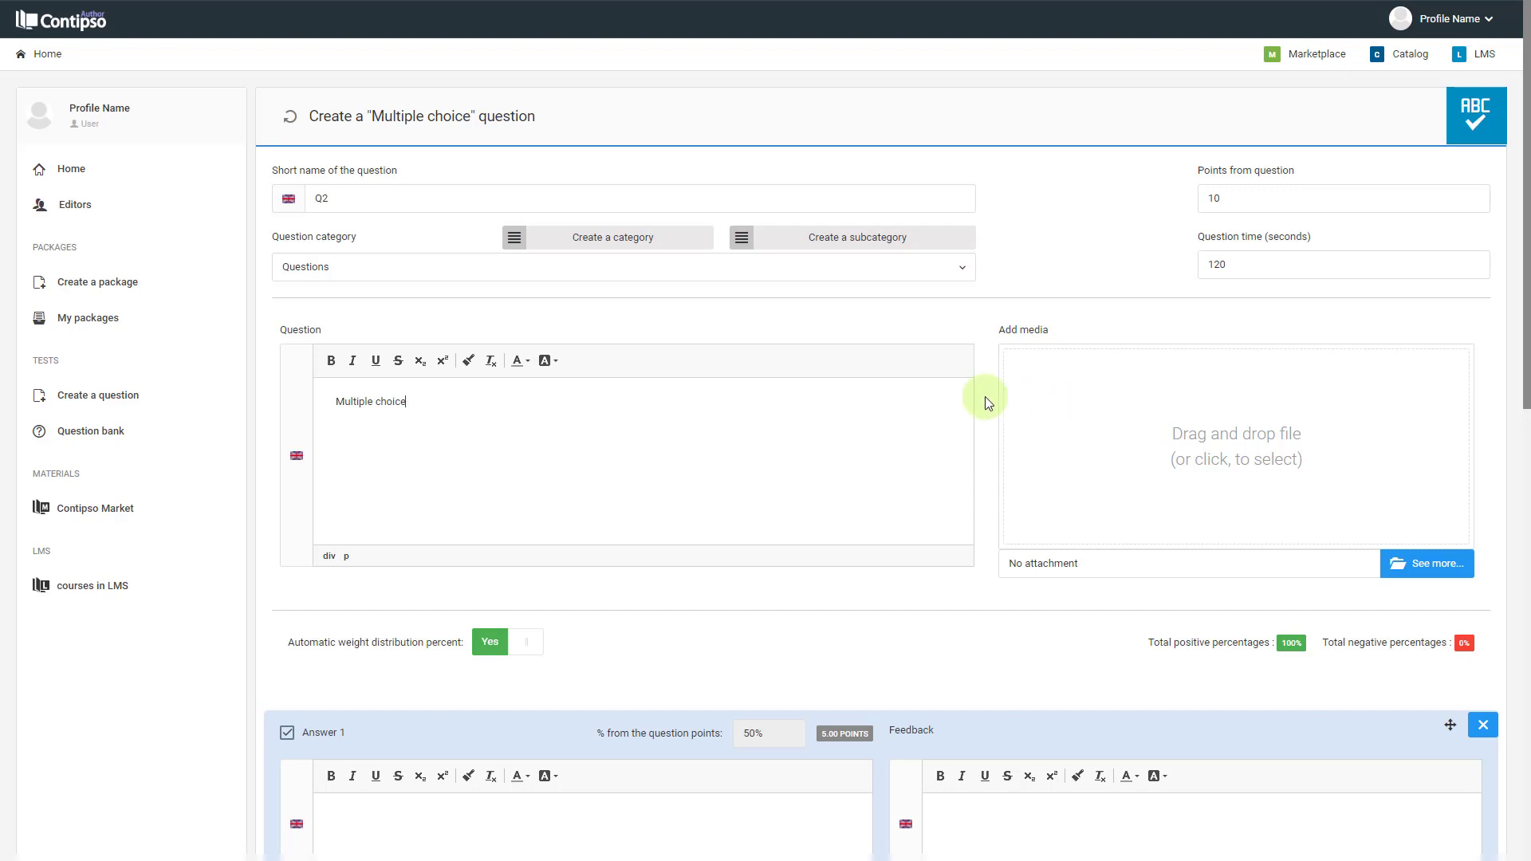
Step: Turn off automatic weight distribution, and give Answer 1 60% and Answer 2 40% of the question points
scroll(984, 397, "down", 3)
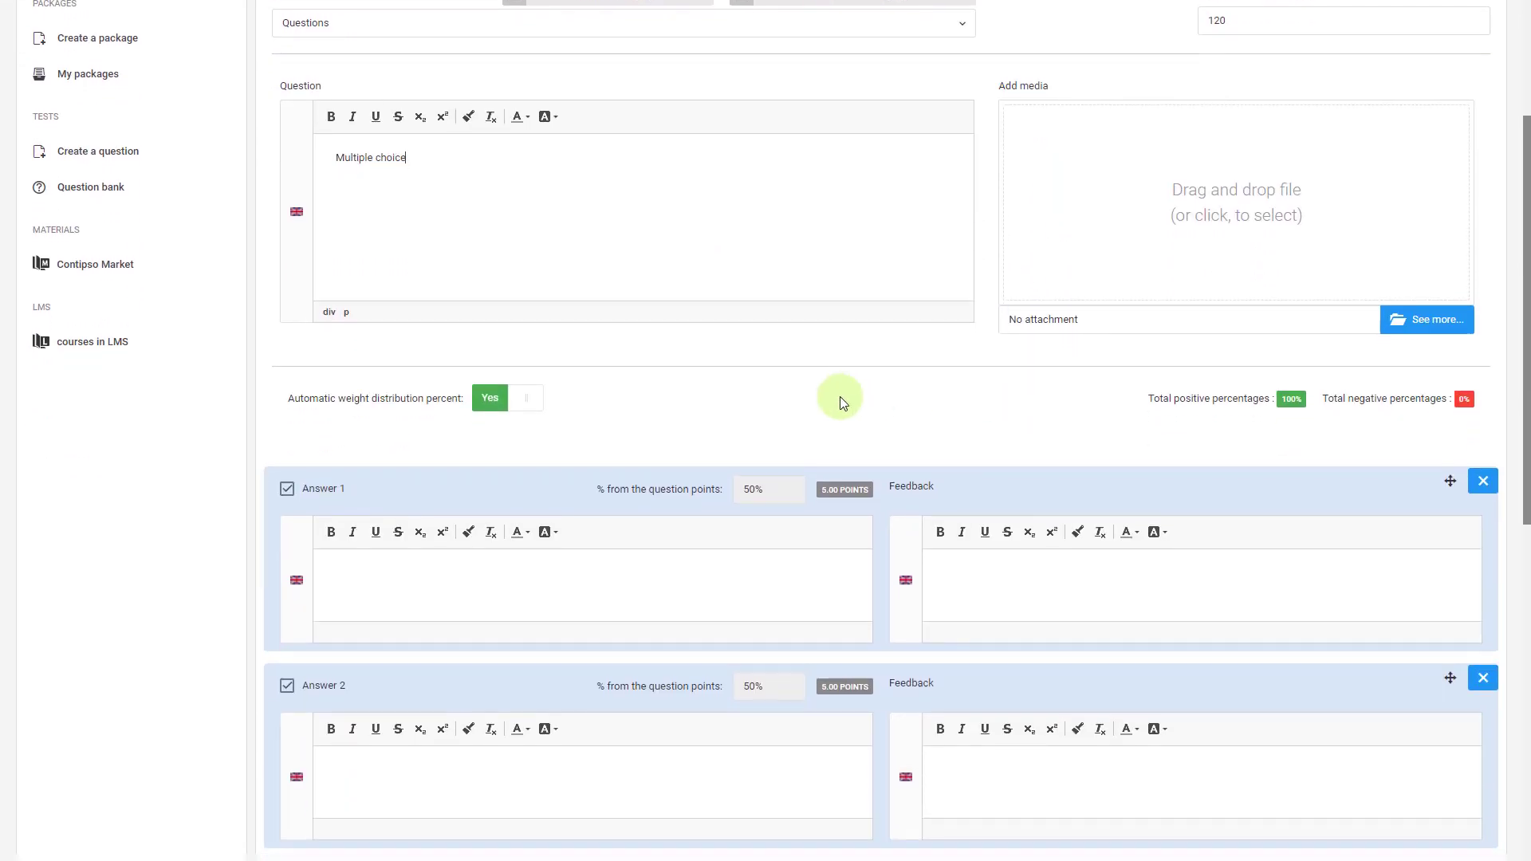
scroll(840, 395, "down", 3)
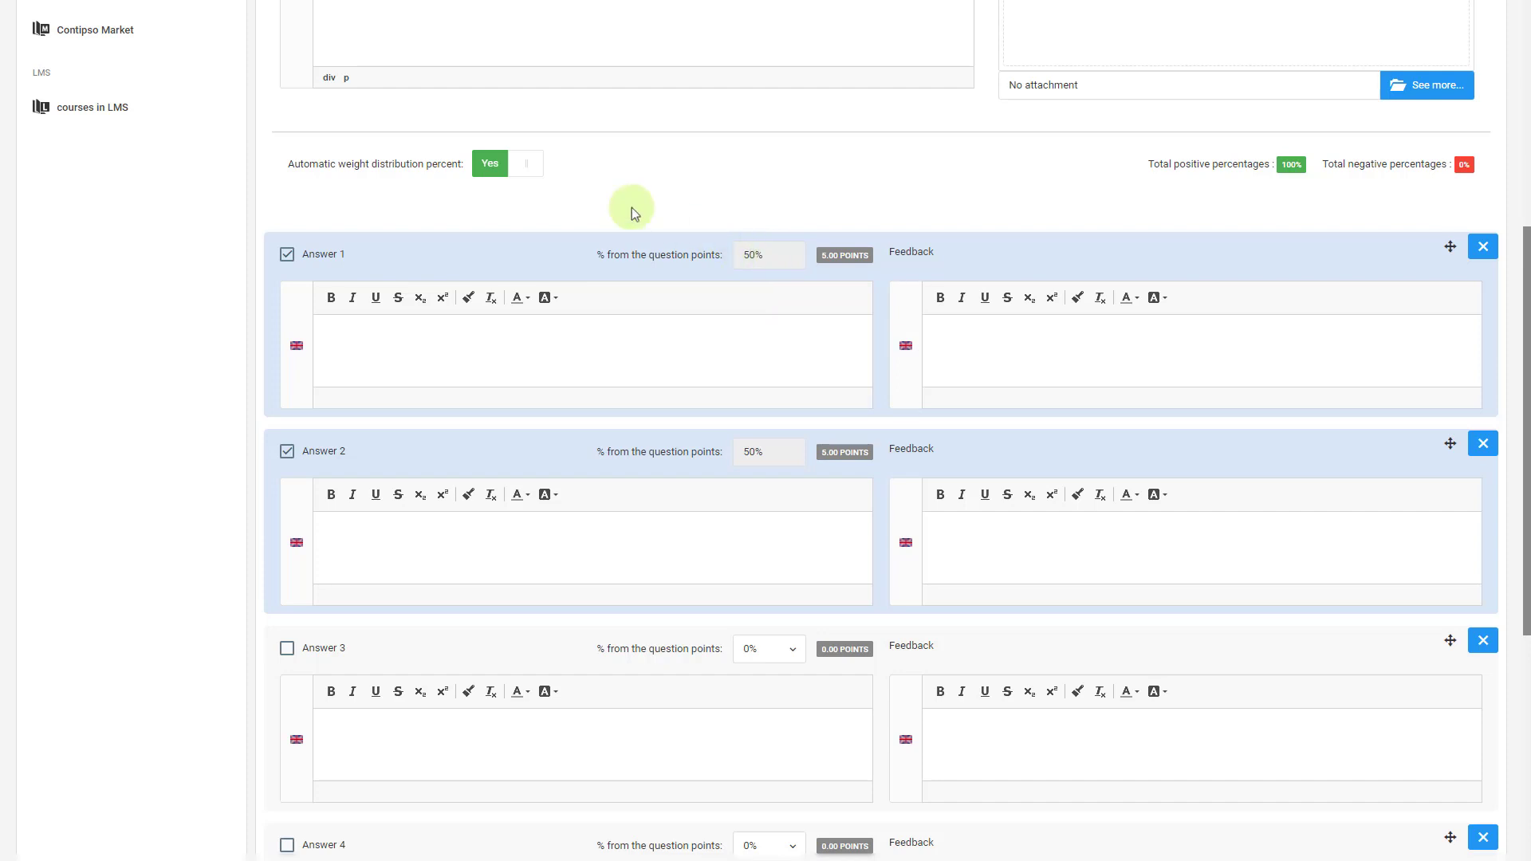
left_click(498, 166)
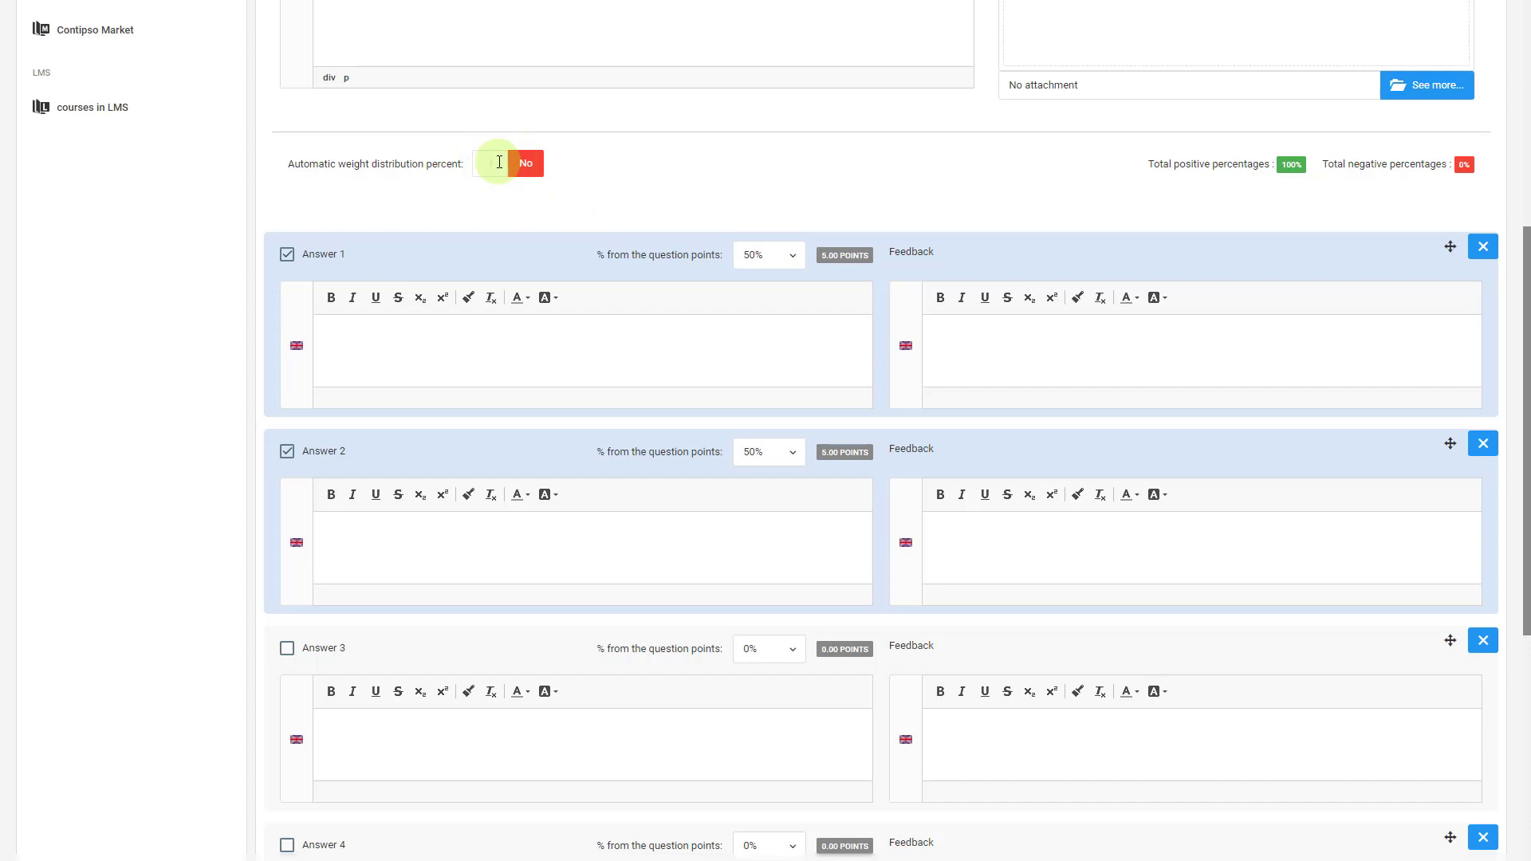
left_click(779, 262)
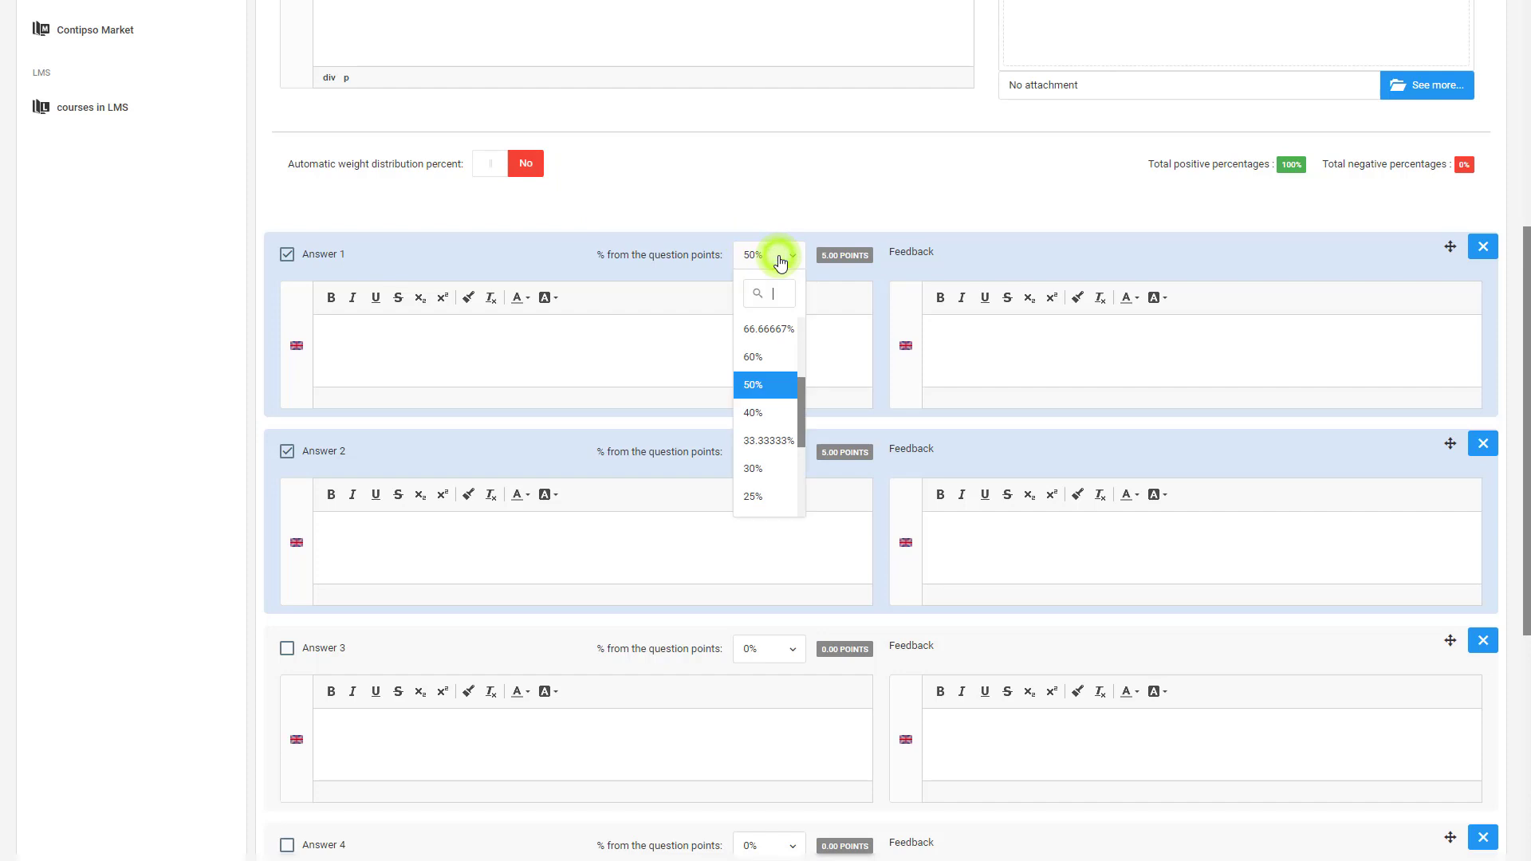
left_click(756, 357)
left_click(758, 450)
left_click(753, 610)
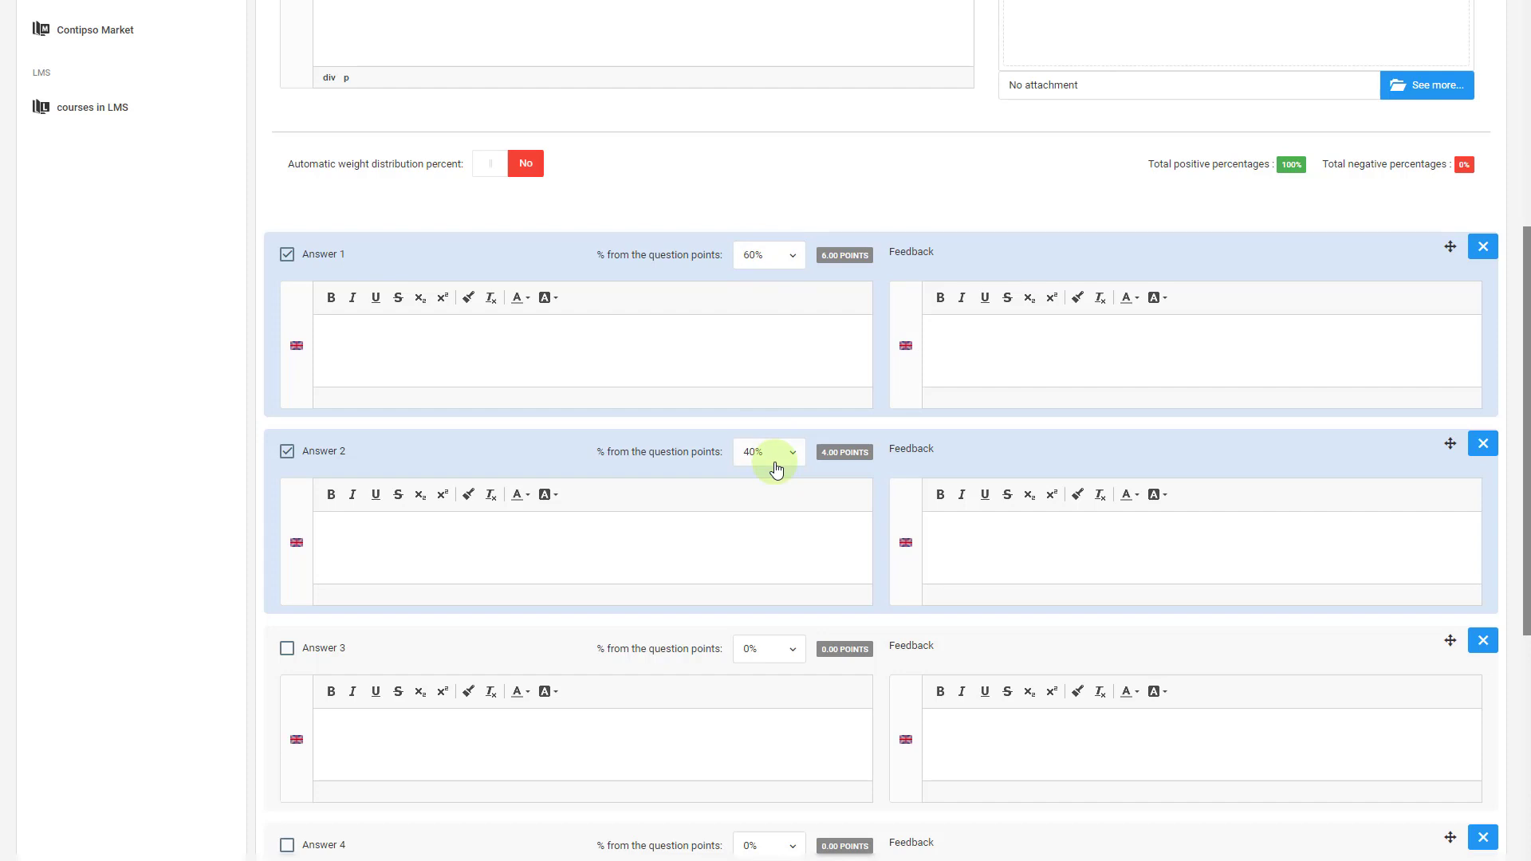
Step: Fill in the first two answers with "Option 1" and "Option 2"
scroll(849, 314, "down", 2)
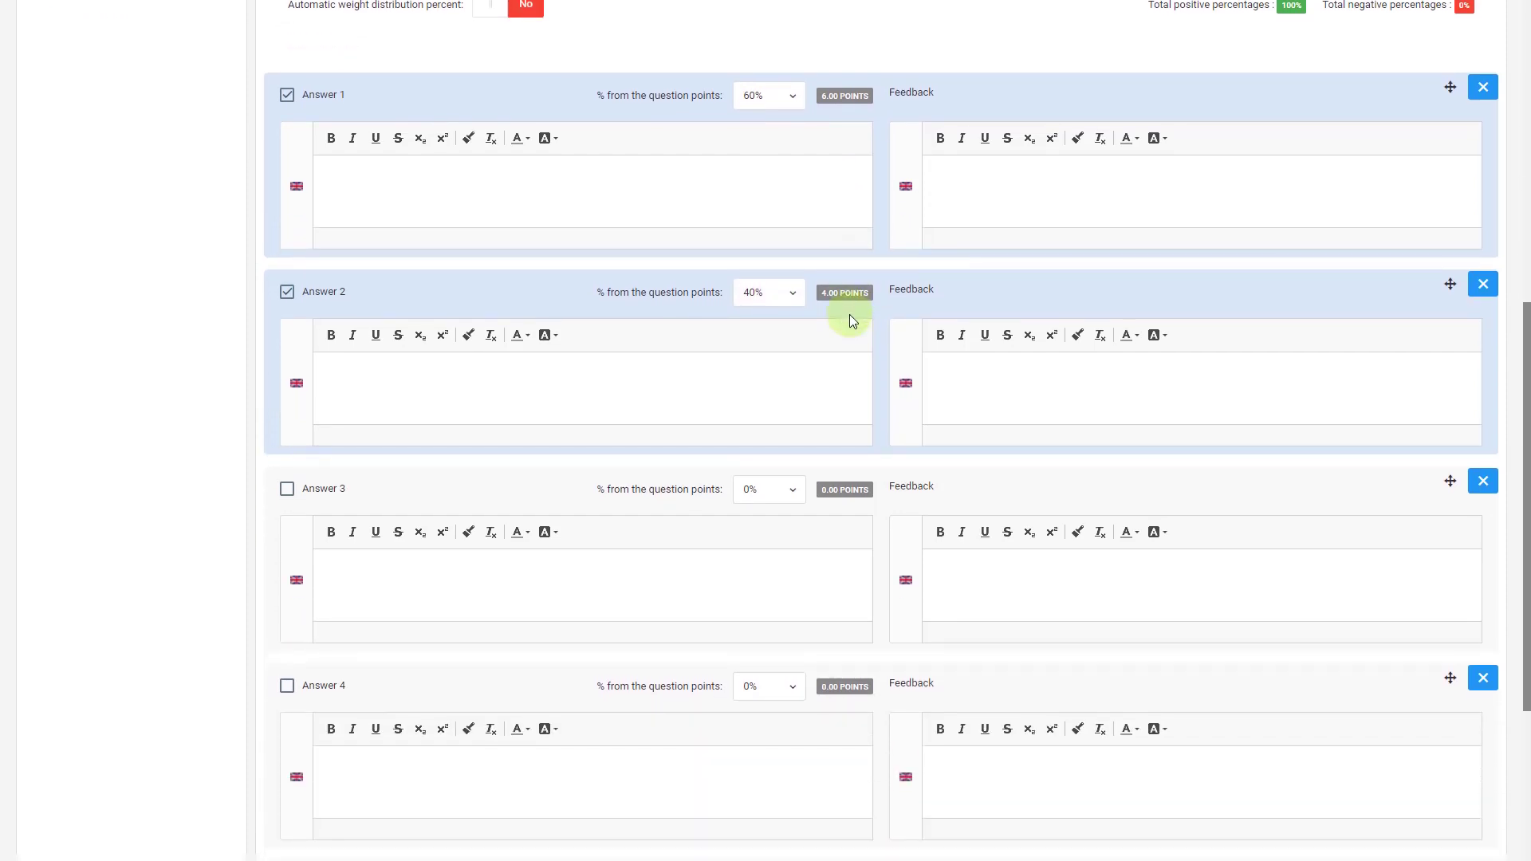
left_click(387, 182)
type("Option 1")
triple_click(387, 182)
key("ctrl+c")
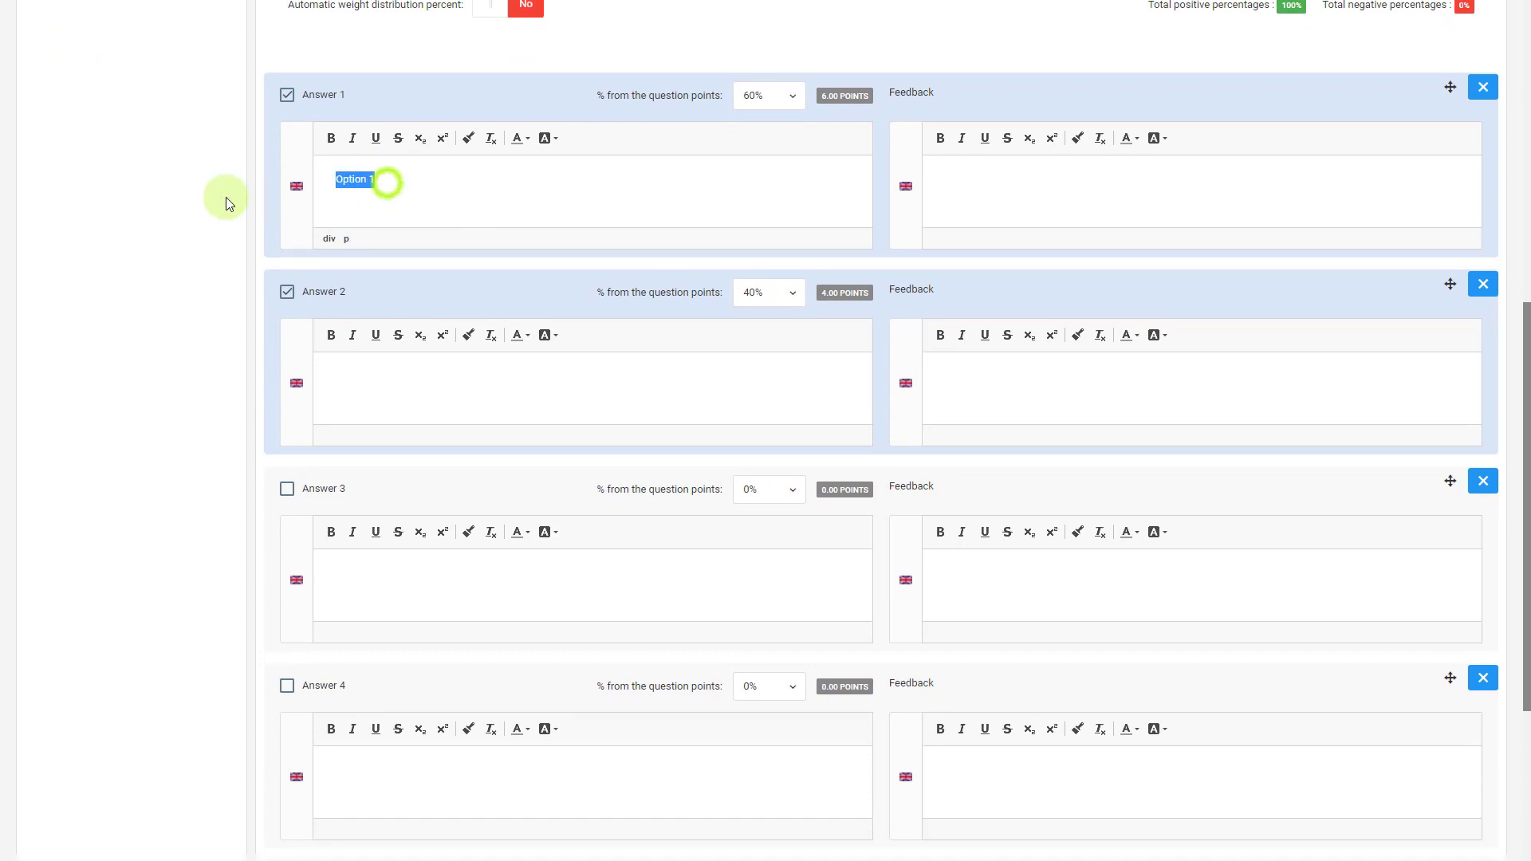
left_click(423, 388)
key("ctrl+v")
key("BackSpace")
type("2")
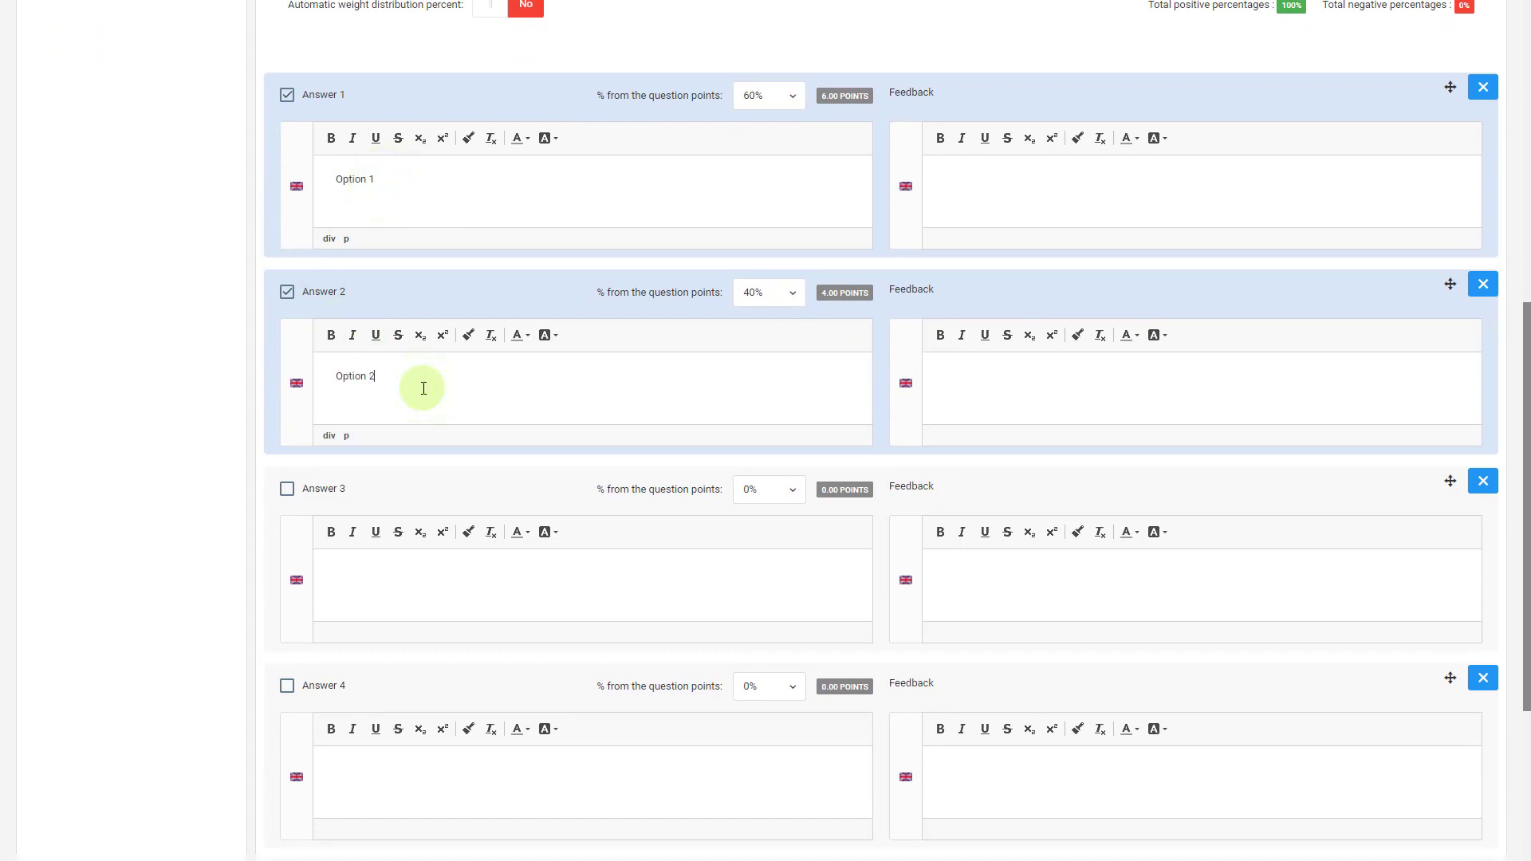
Step: Fill in the third and fourth answers with "Option 3" and "Option 4"
left_click(382, 582)
key("ctrl+v")
key("BackSpace")
type("3")
left_click(383, 769)
key("ctrl+v")
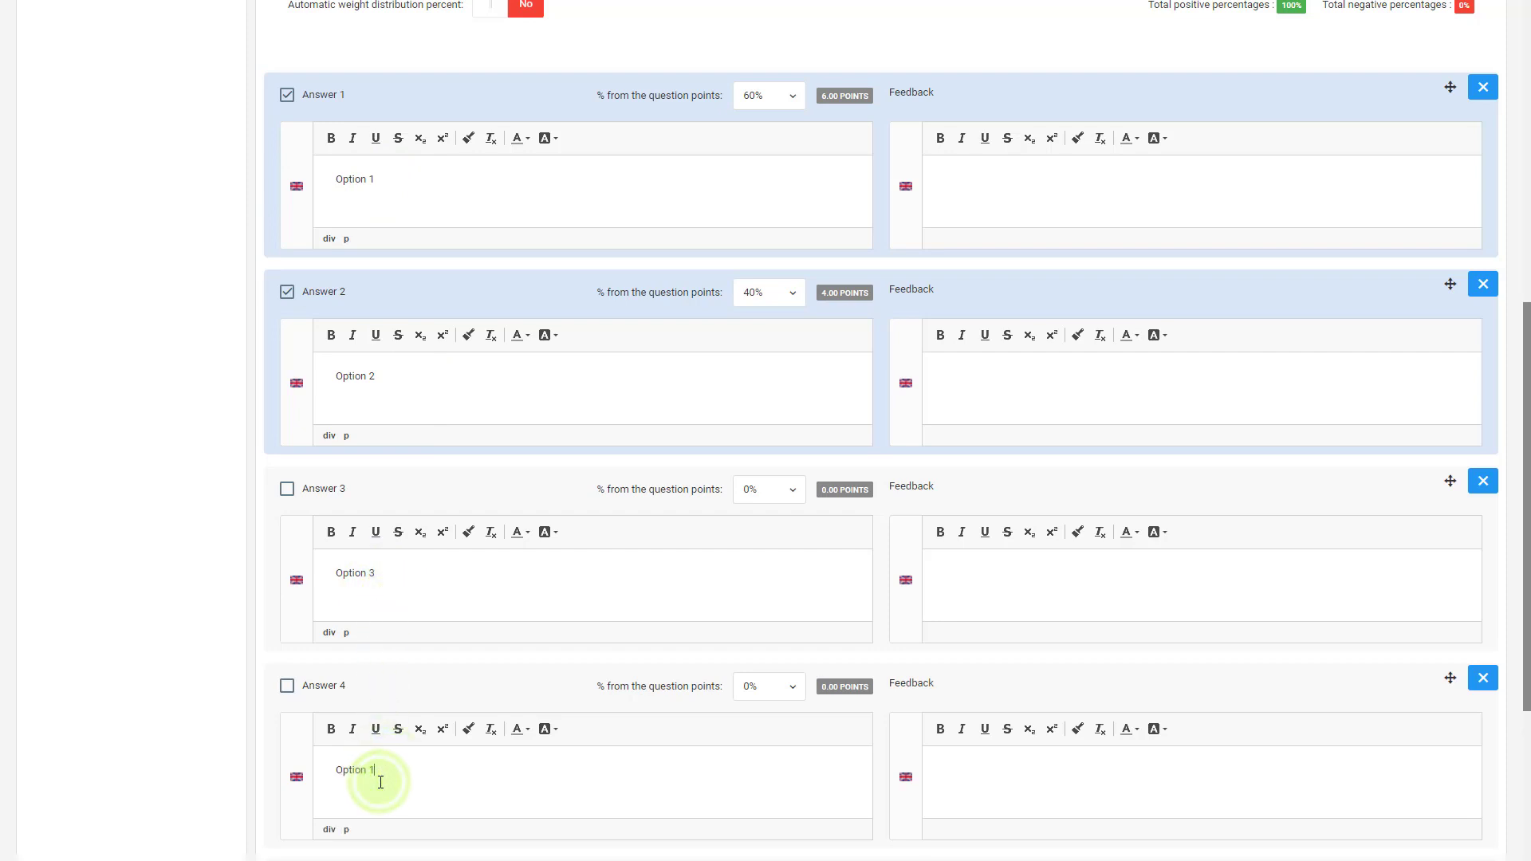
key("BackSpace")
type("4")
Step: Fill in the feedback for the first two answers with "Feedback 1" and "Feedback 2"
left_click(982, 211)
type("Feedback")
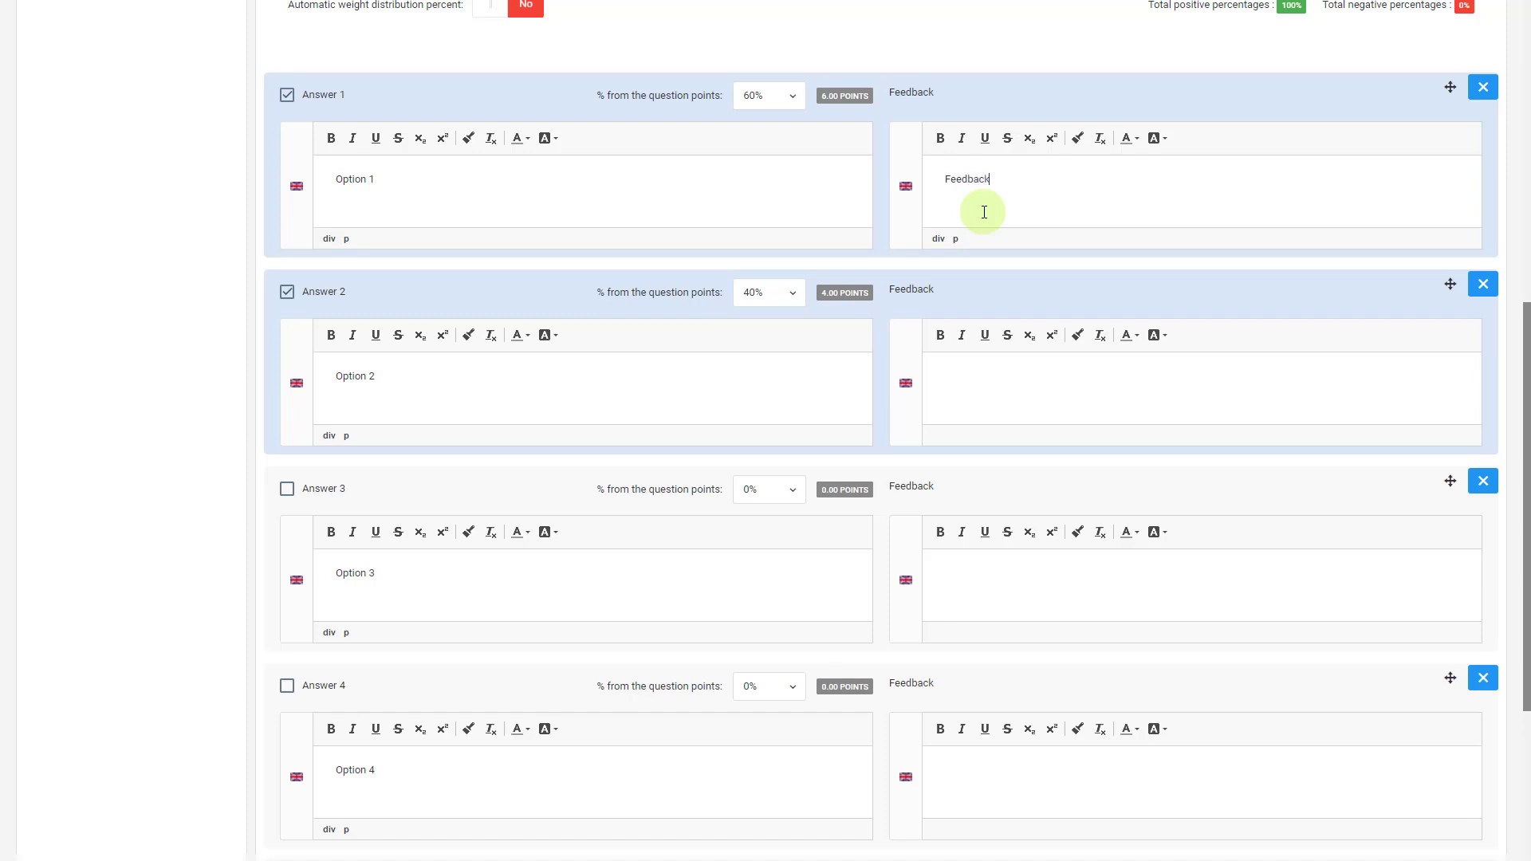
type(" 1")
triple_click(1017, 178)
key("ctrl+c")
left_click(1005, 373)
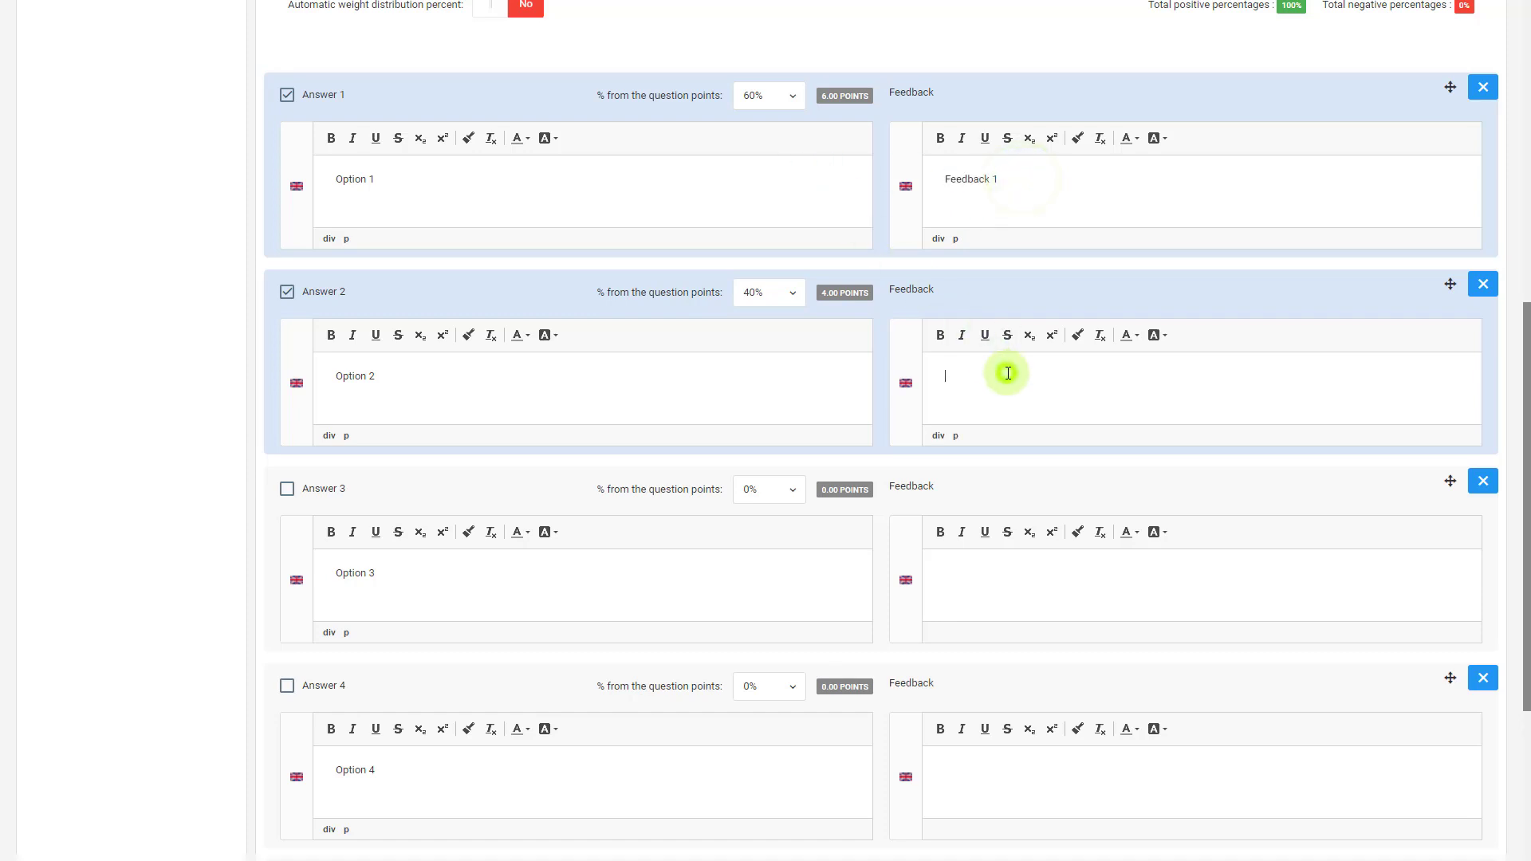
key("ctrl+v")
key("BackSpace")
type("2")
Step: Fill in the feedback for the third and fourth answers with "Feedback 3" and "Feedback 4"
key("ctrl+a")
key("ctrl+c")
left_click(1030, 597)
key("ctrl+v")
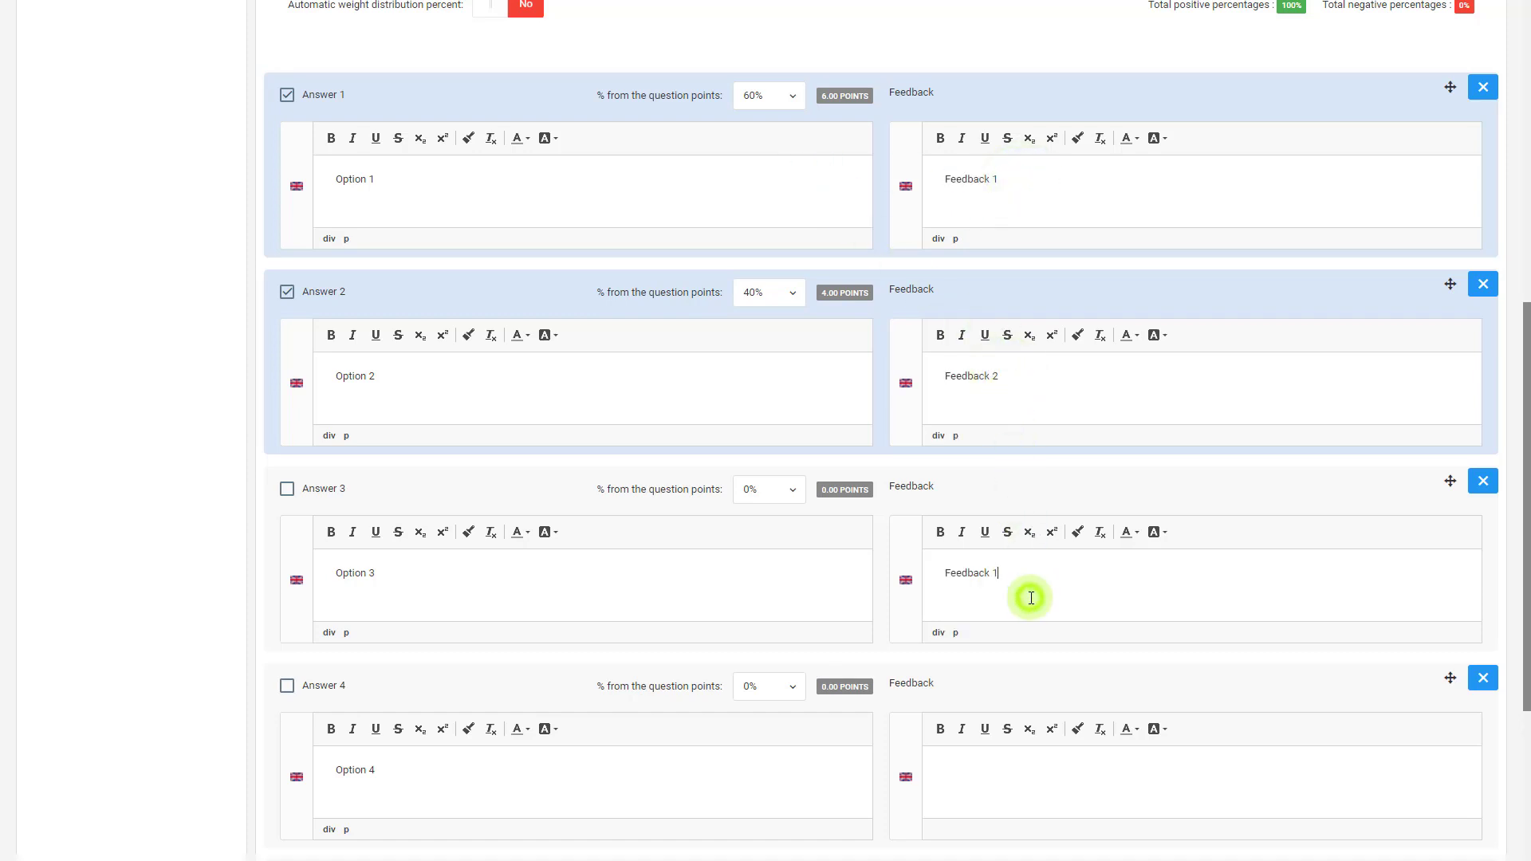
key("BackSpace")
type("3")
key("ctrl+a")
key("ctrl+c")
left_click(988, 779)
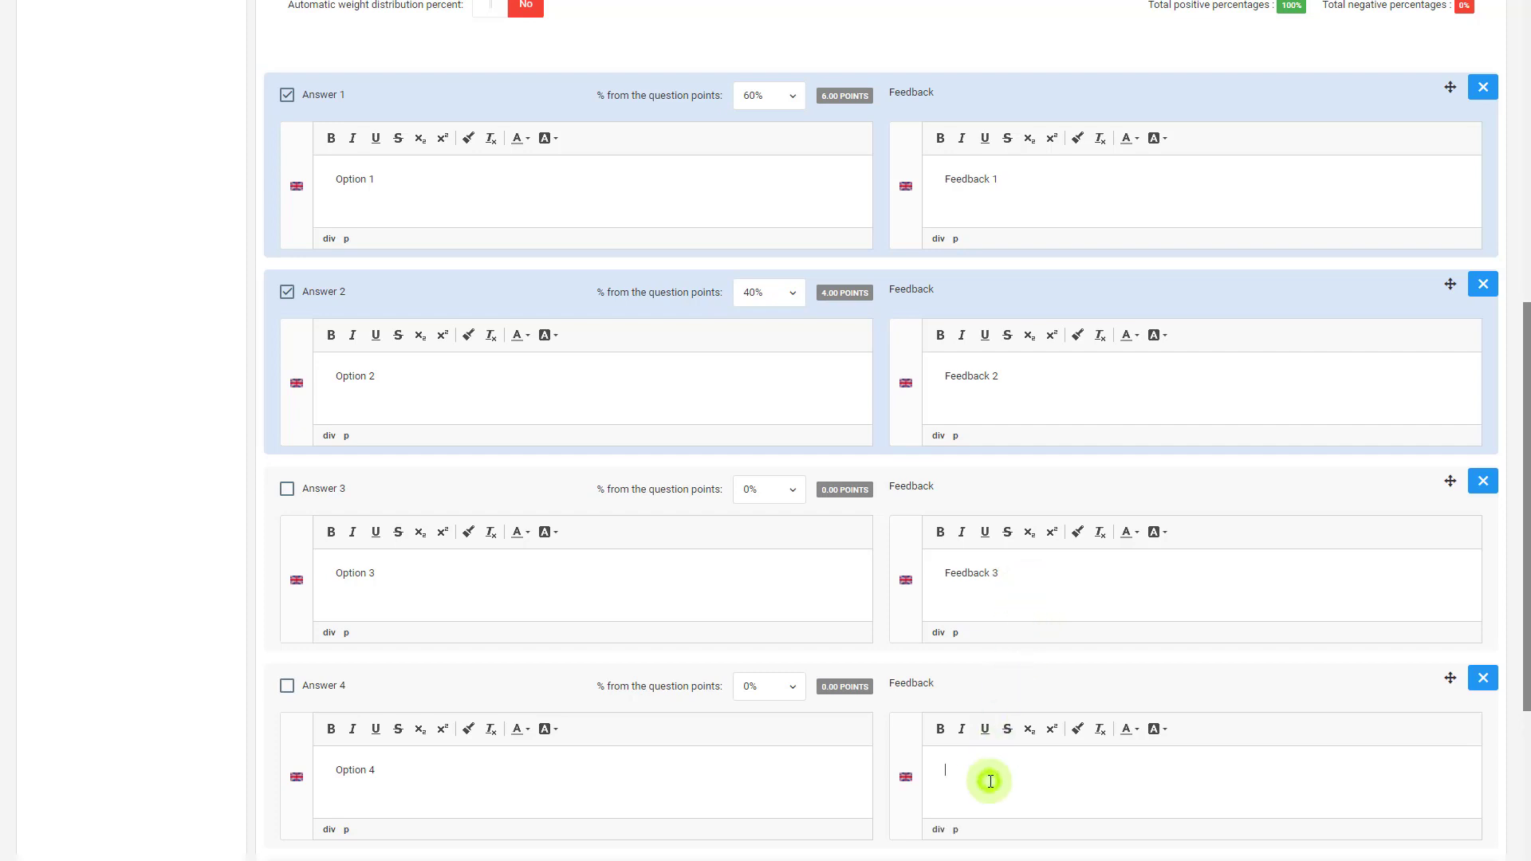
key("ctrl+v")
key("BackSpace")
type("4")
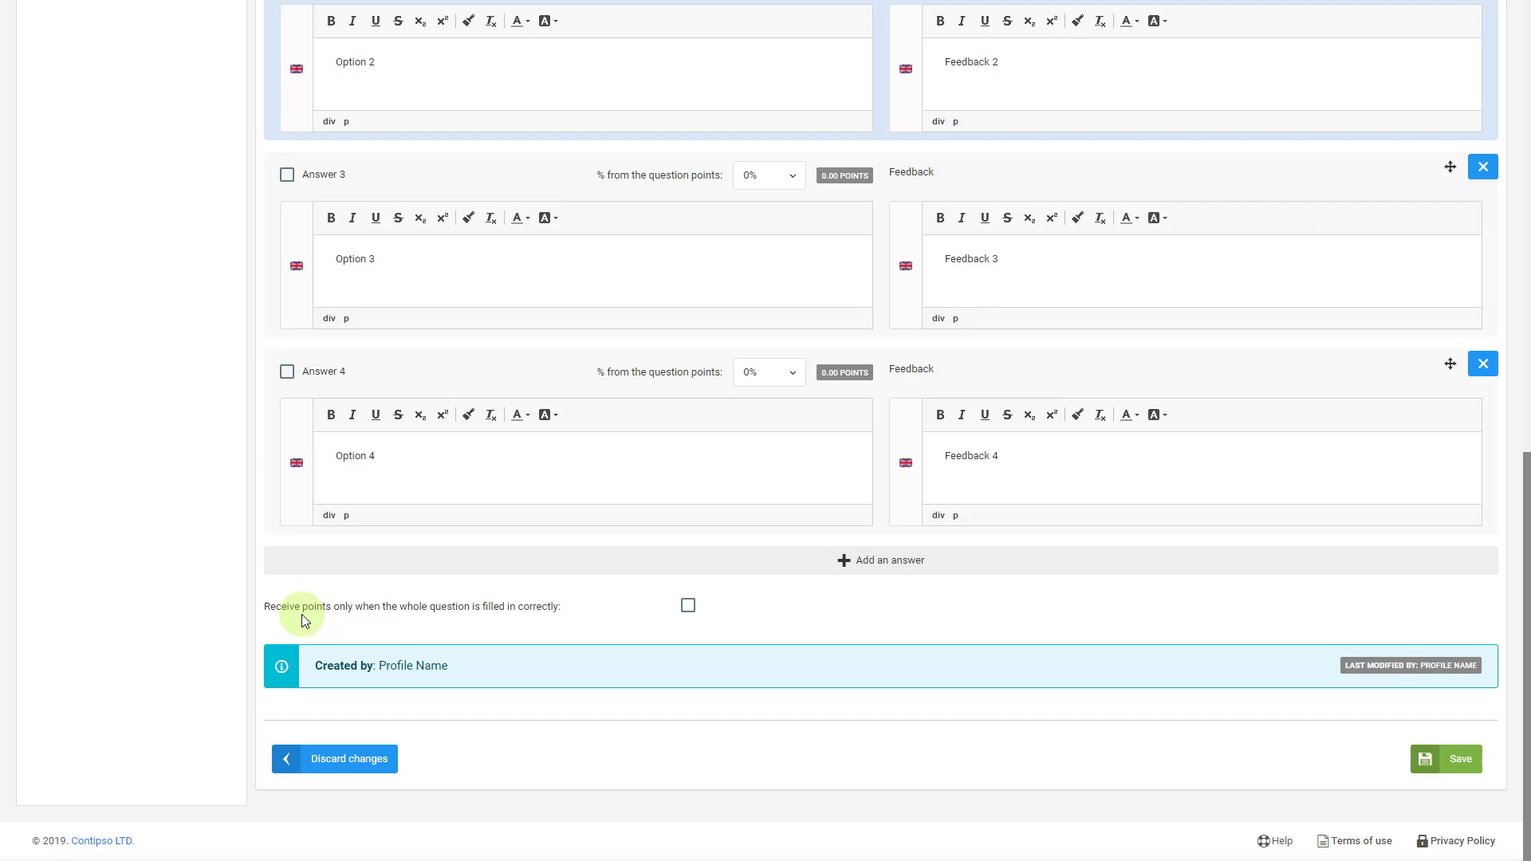
Step: Turn the option to receive points only when the whole question is filled in correctly on and back off
scroll(301, 614, "up", 4)
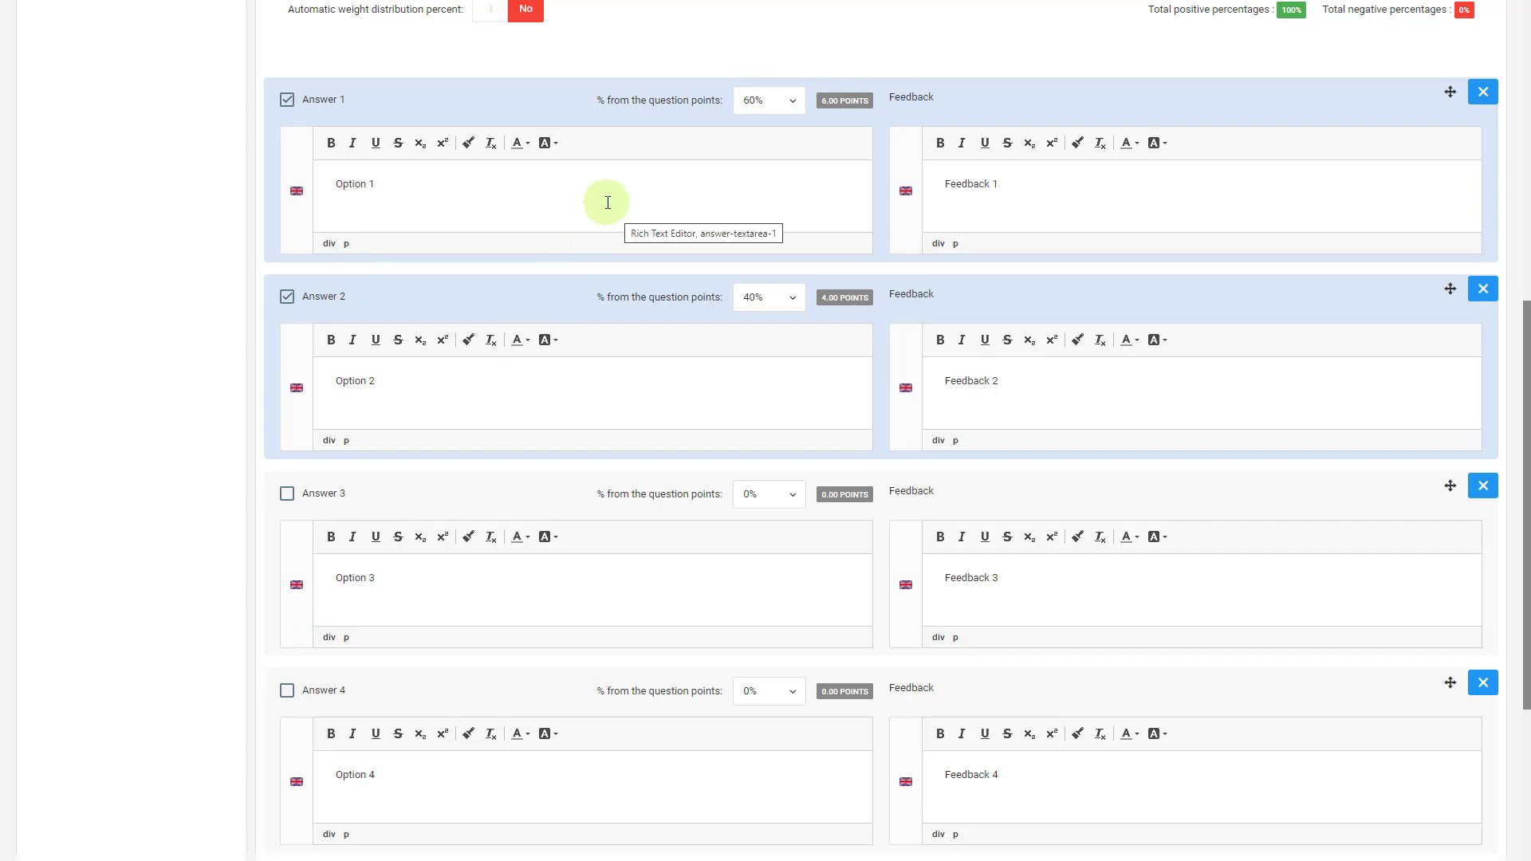
scroll(608, 203, "down", 3)
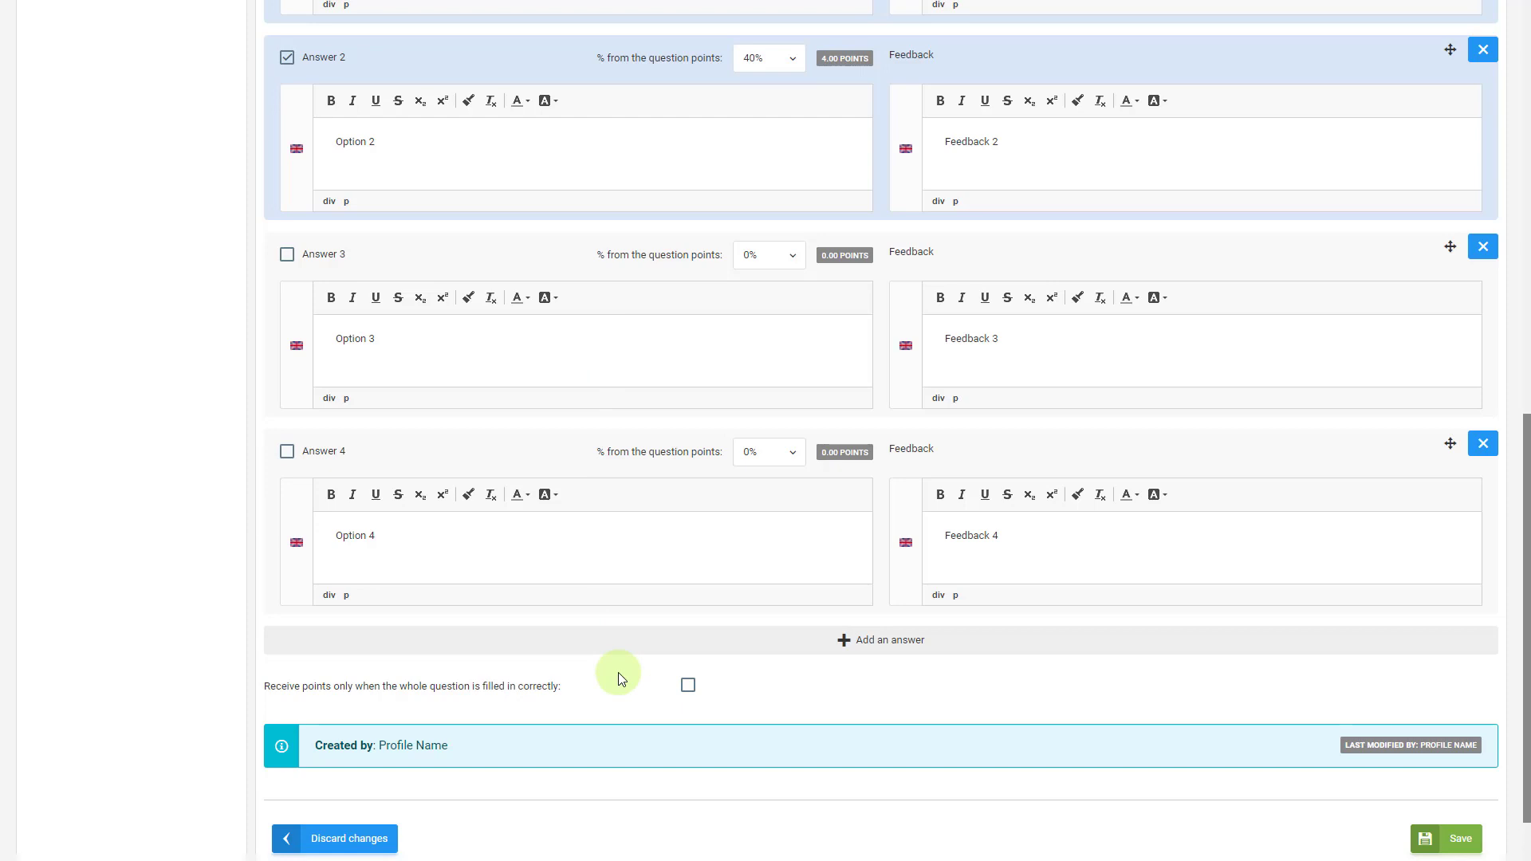
left_click(689, 687)
left_click(688, 689)
scroll(687, 689, "up", 3)
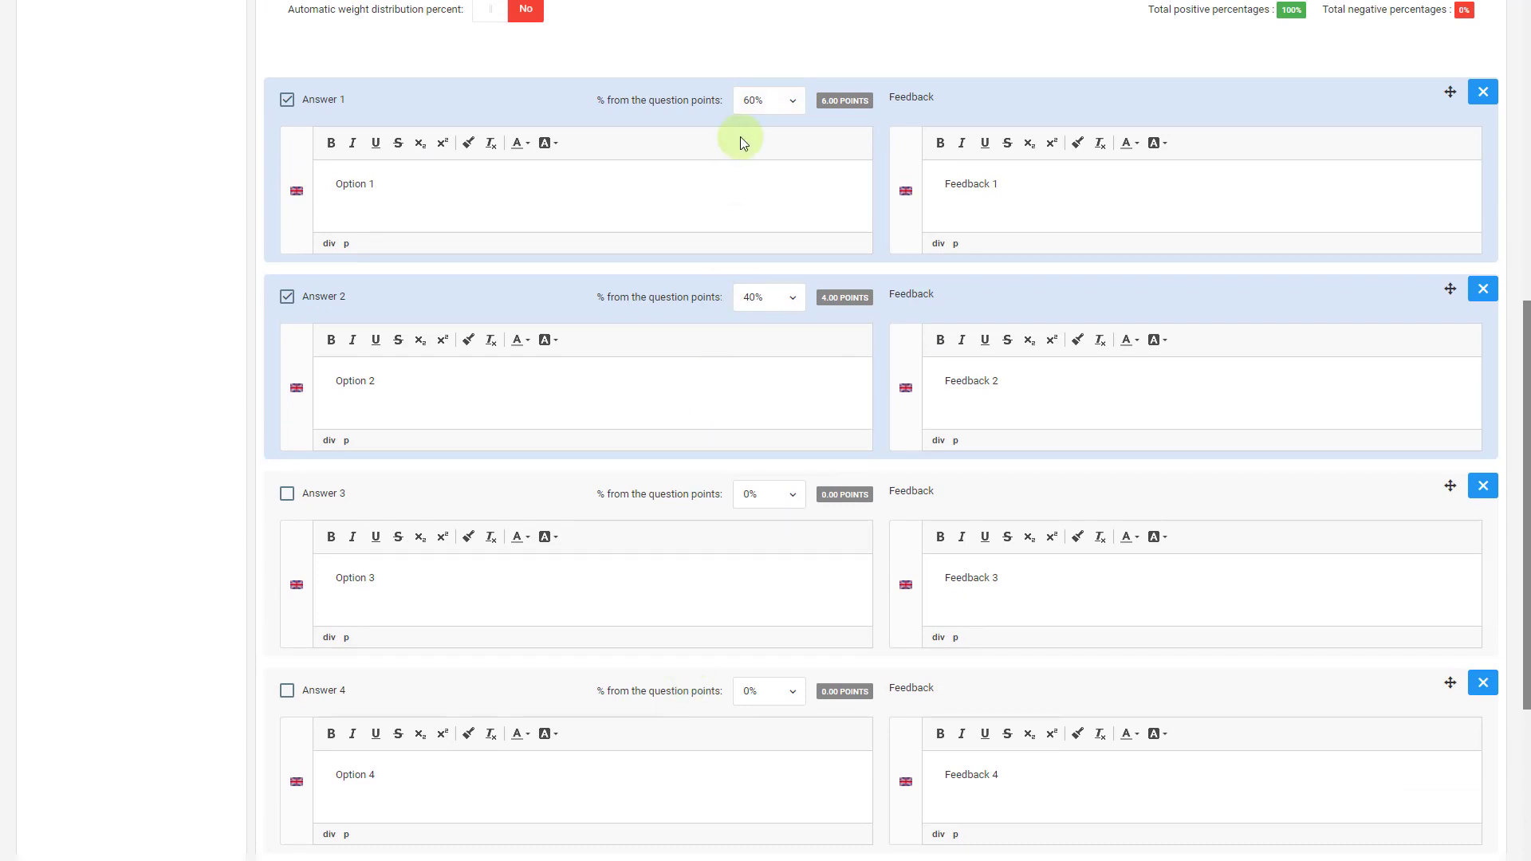
Step: Save the multiple choice question and start a blank True/False question
scroll(740, 141, "down", 4)
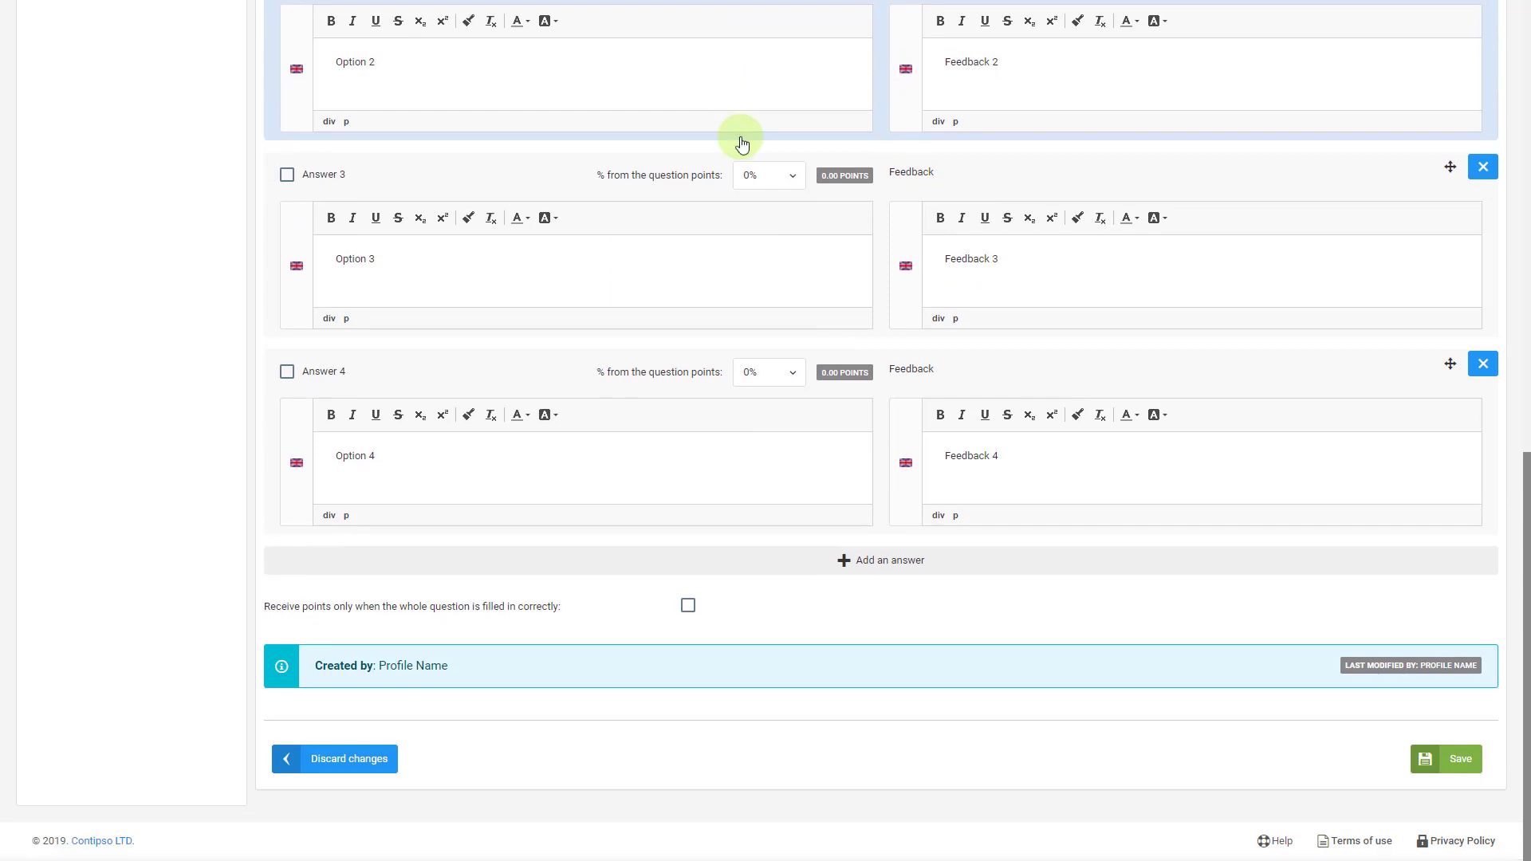
left_click(1443, 758)
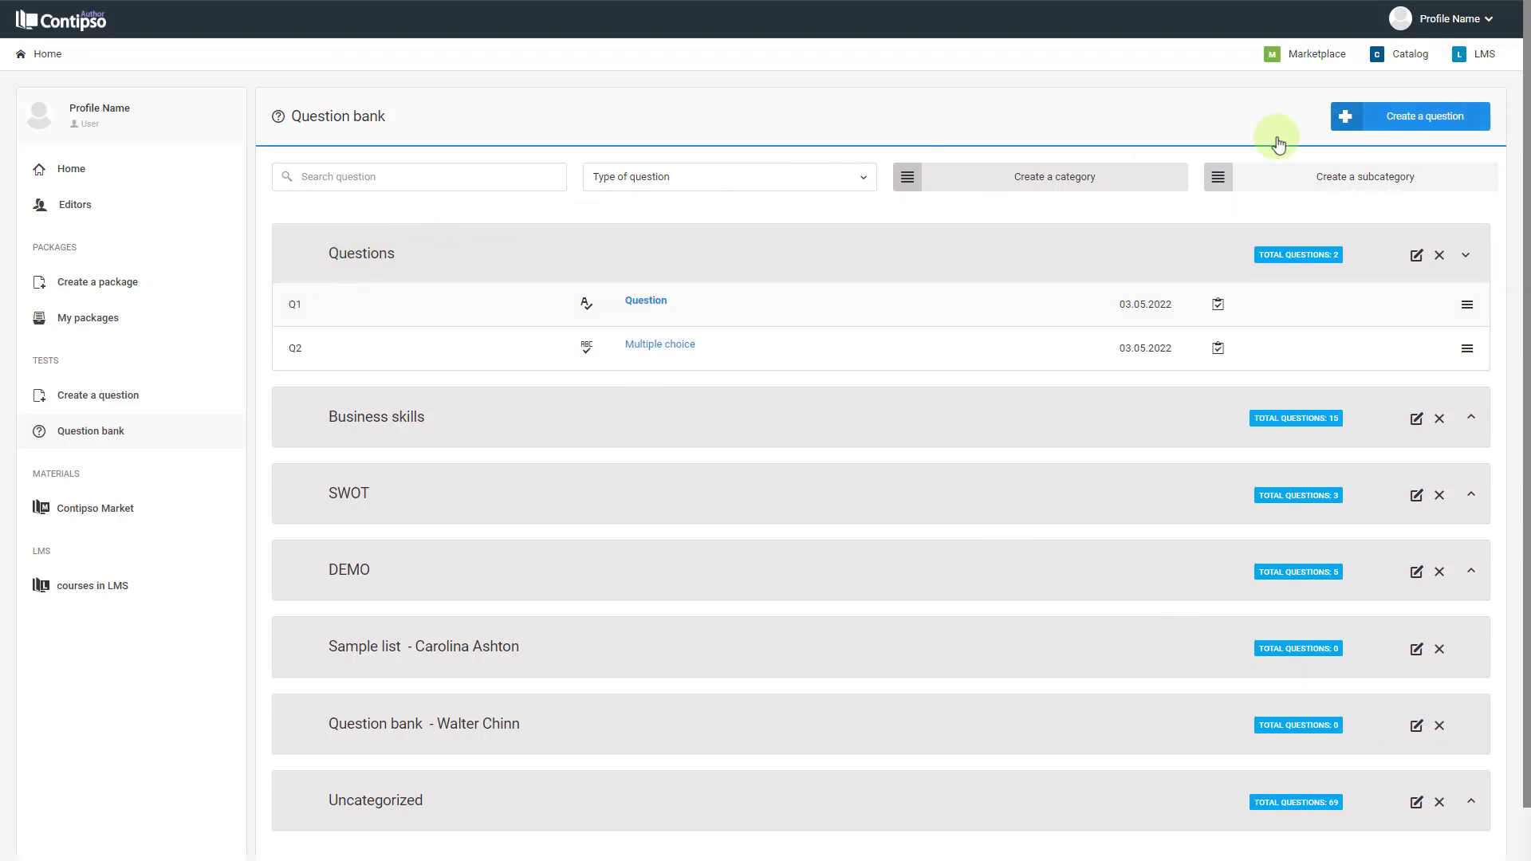
left_click(1391, 130)
mouse_move(1009, 182)
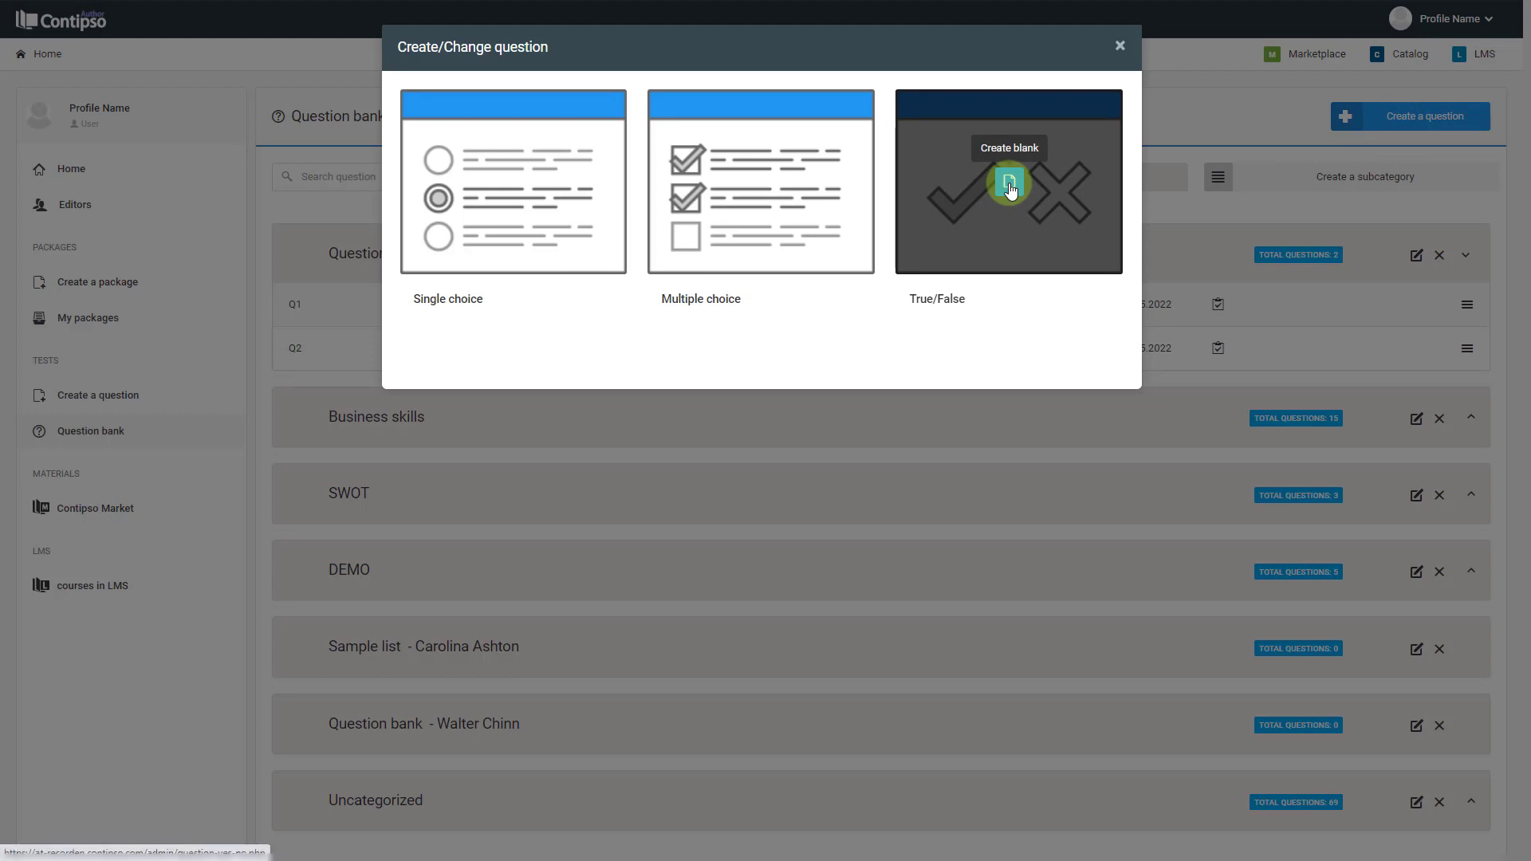
left_click(1009, 186)
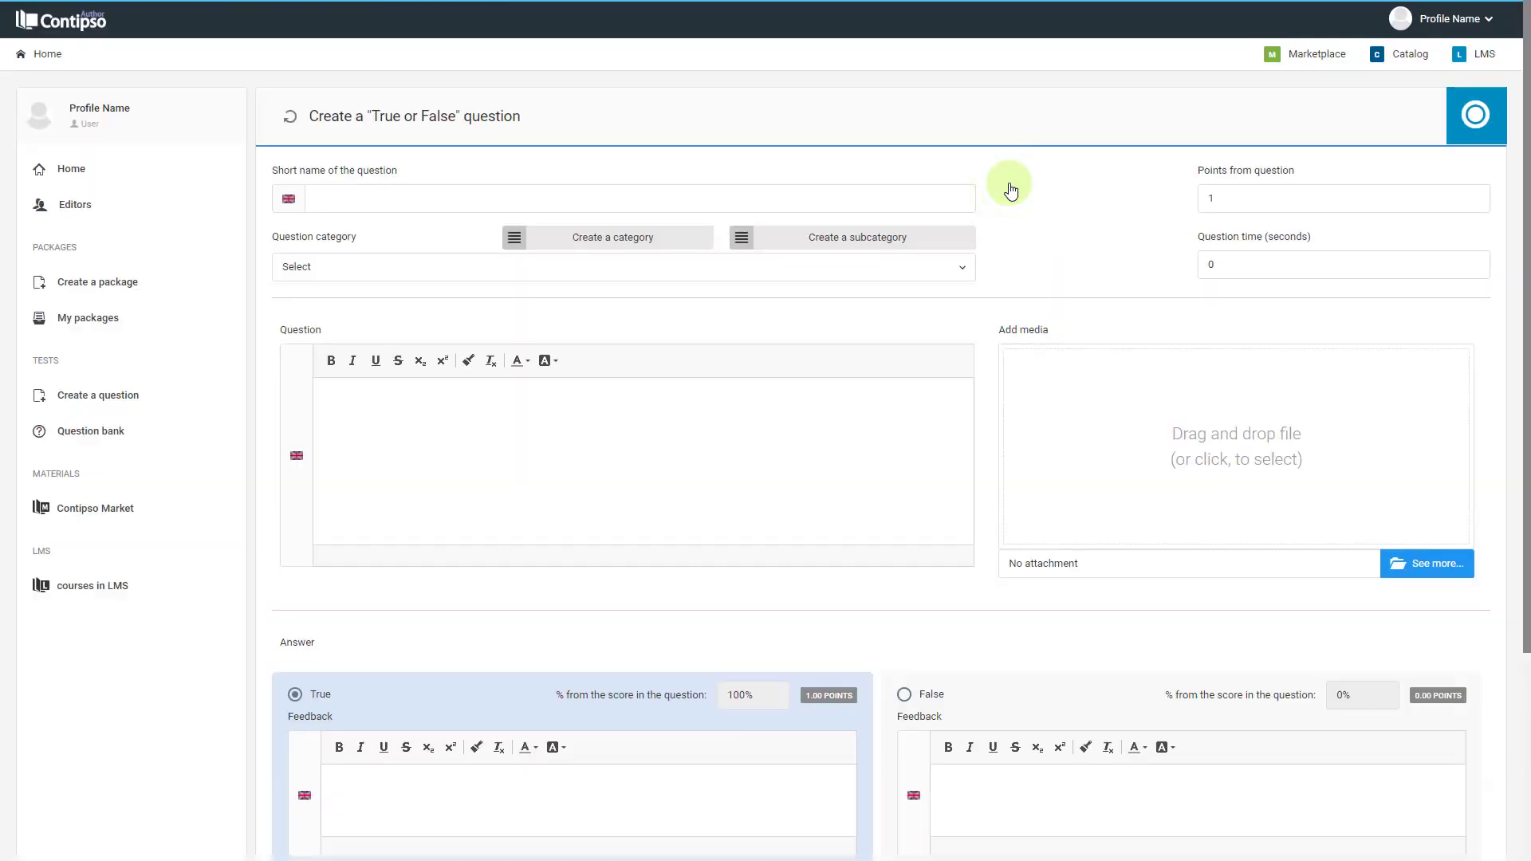
Step: Give the True/False question the short name "Q3" and assign it to the Questions category
left_click(400, 200)
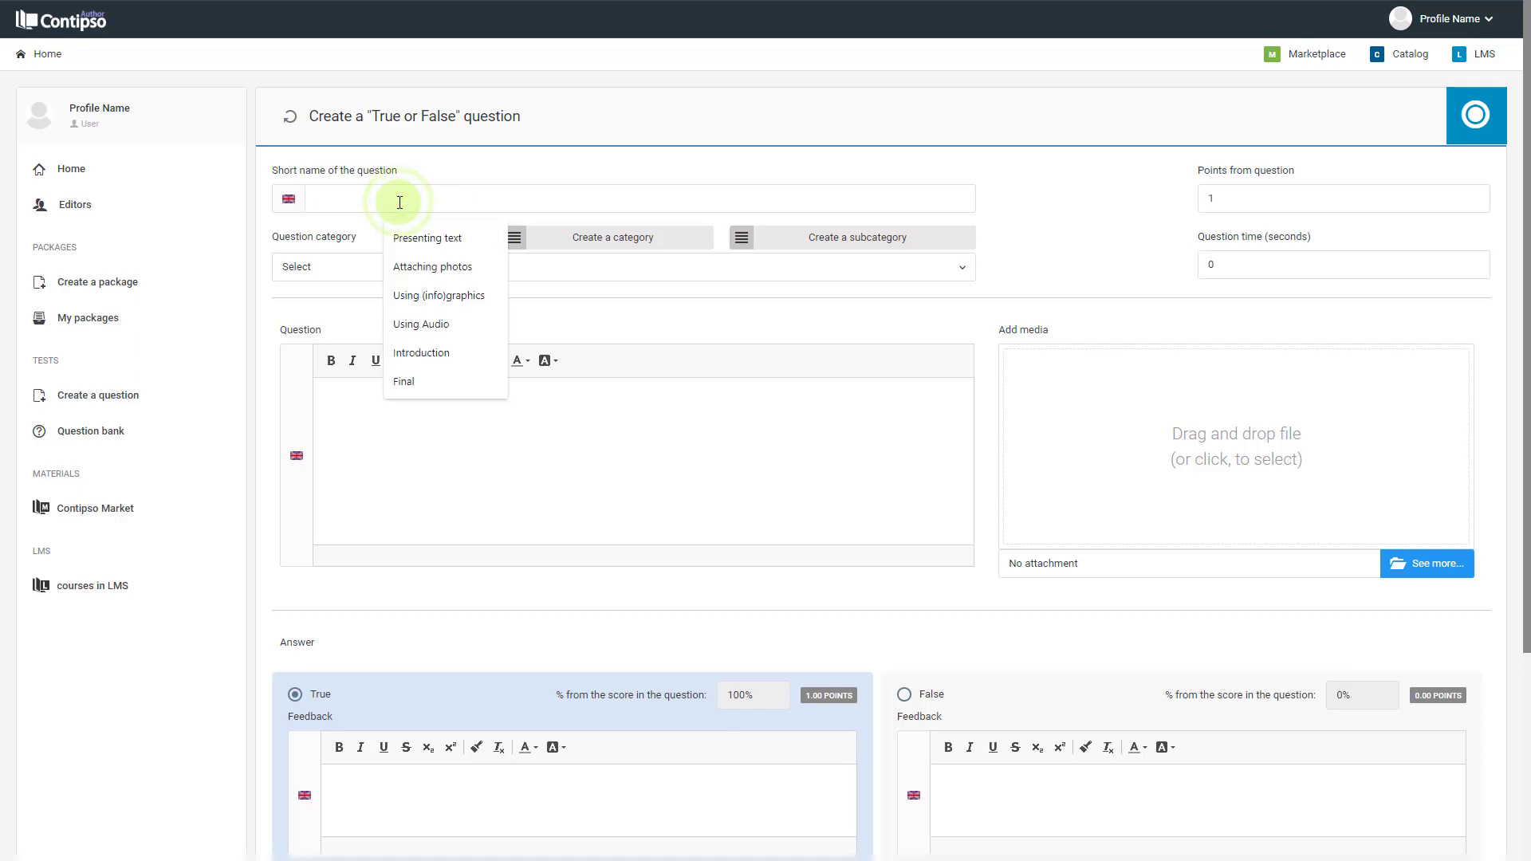
type("Q3")
left_click(417, 269)
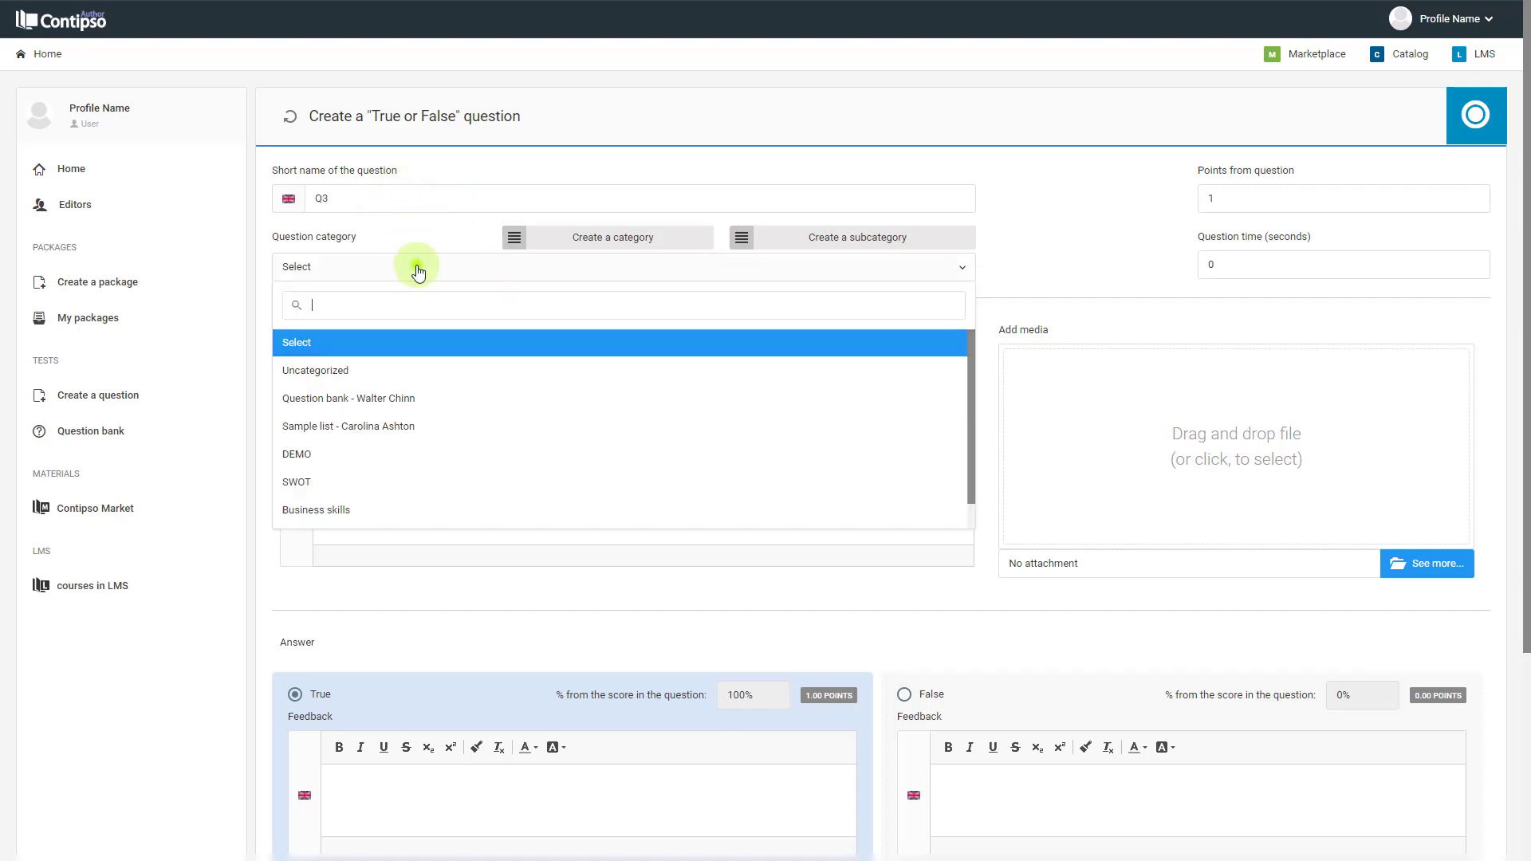
scroll(375, 399, "down", 1)
left_click(327, 507)
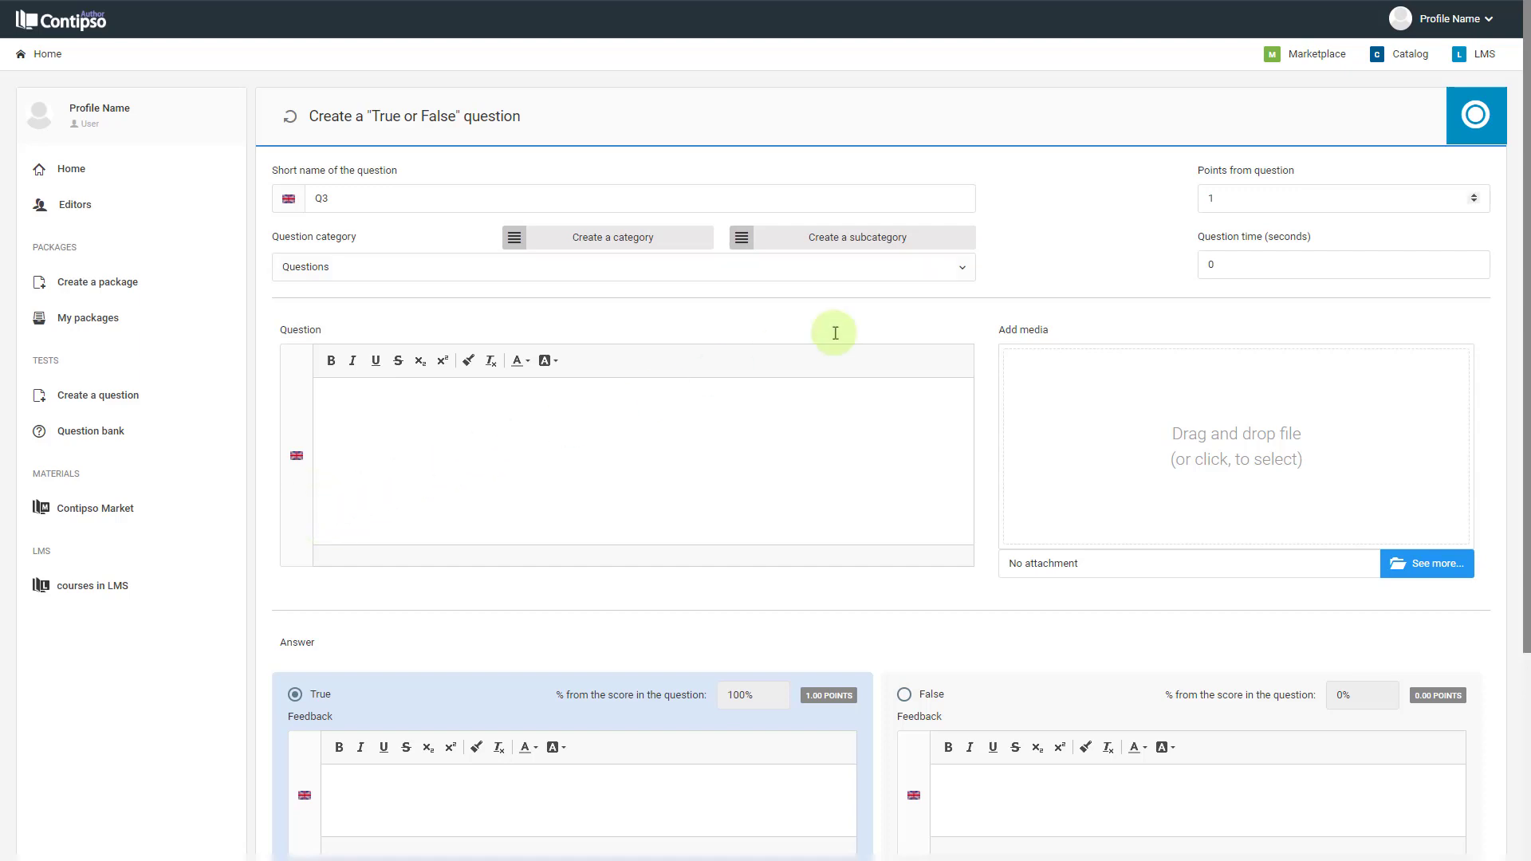
Step: Set the points from the question to 10 and the question time to 120 seconds
left_click(1227, 200)
type("0")
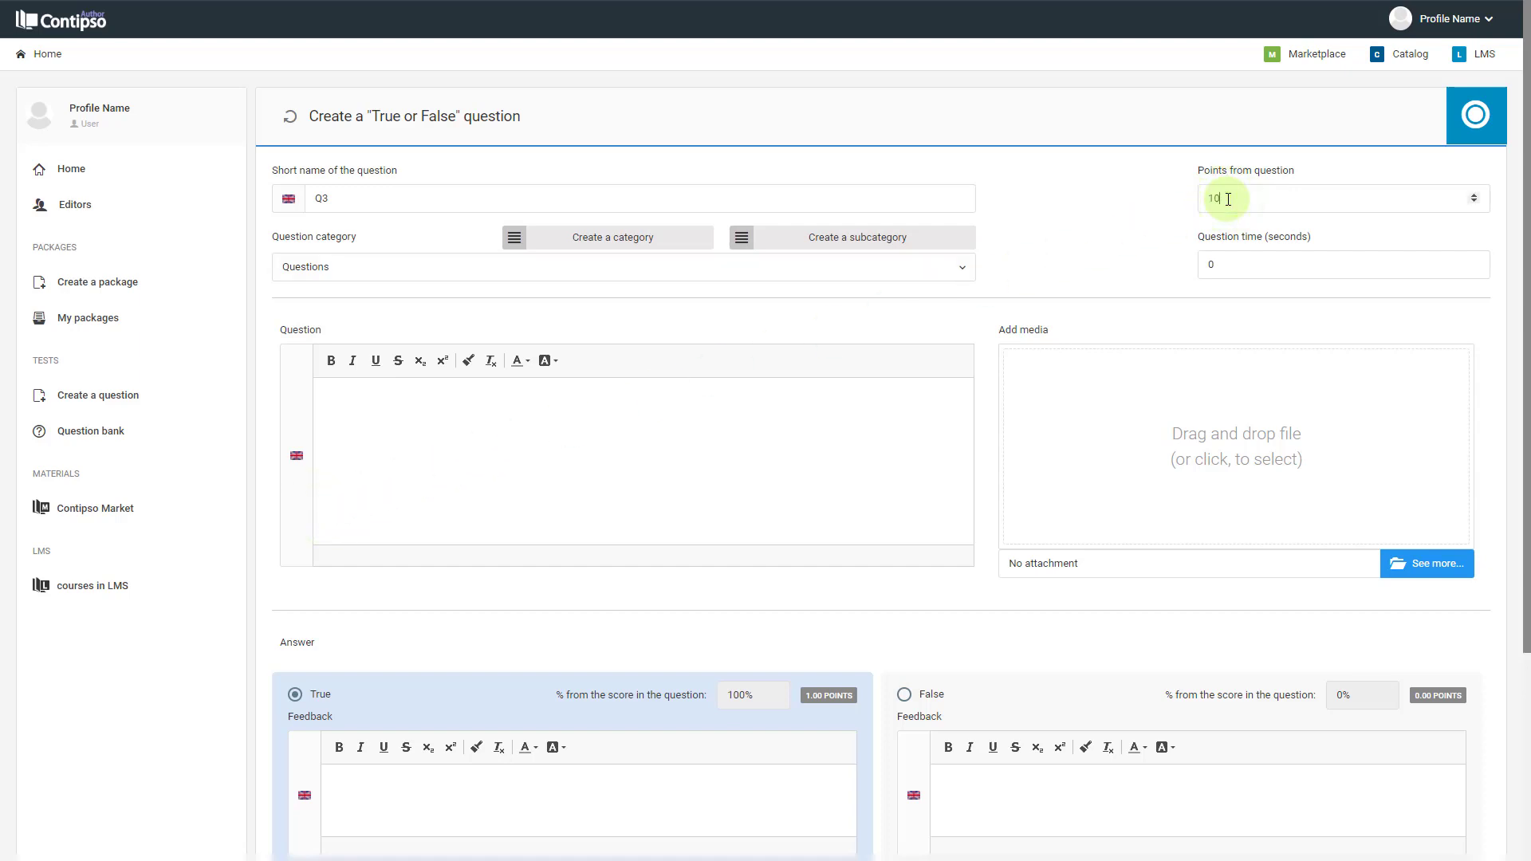
double_click(1240, 264)
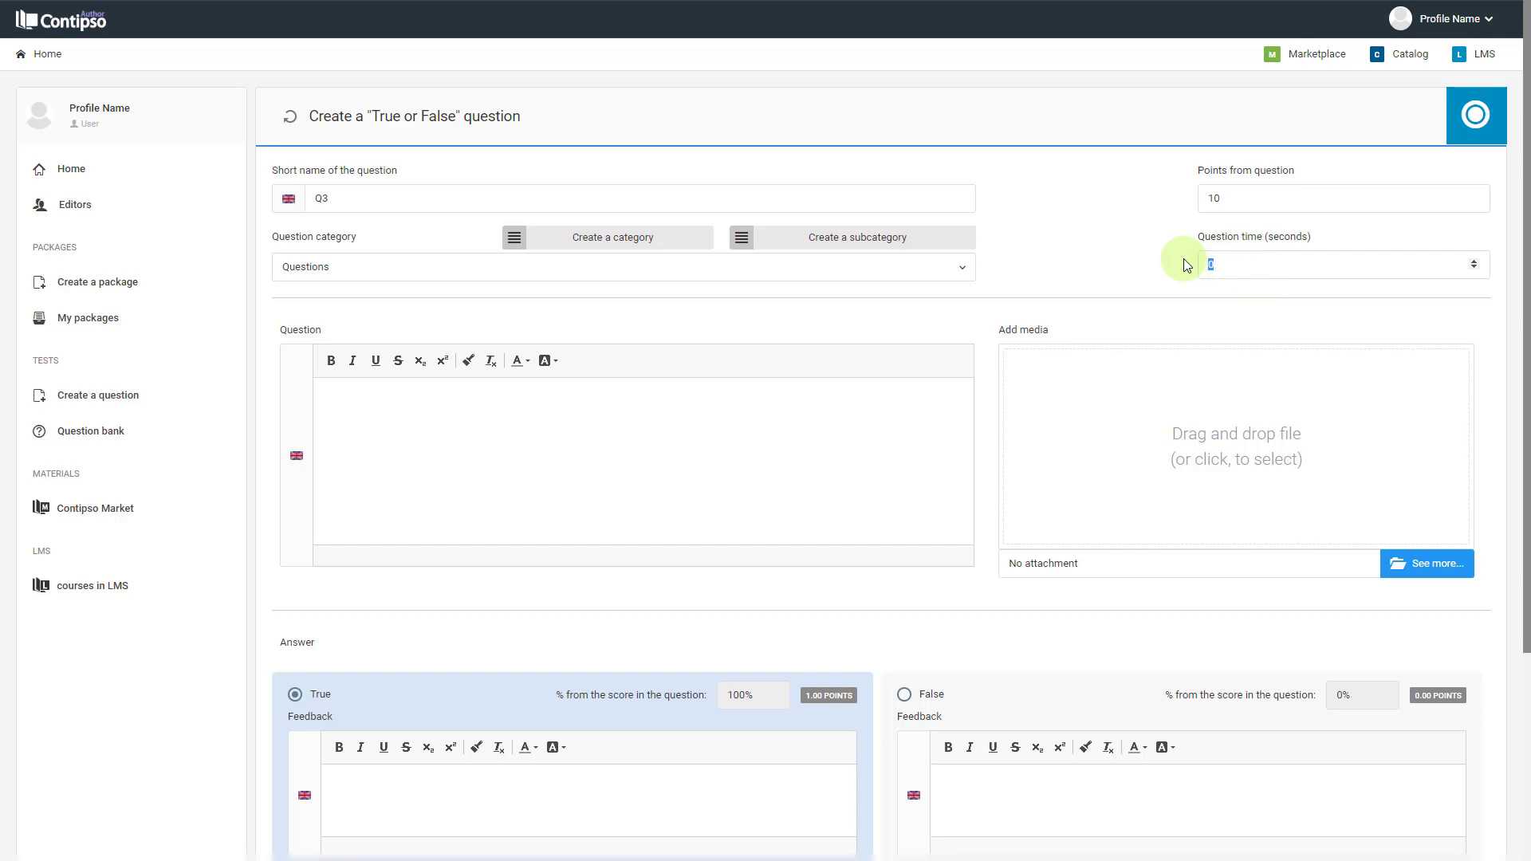
type("120")
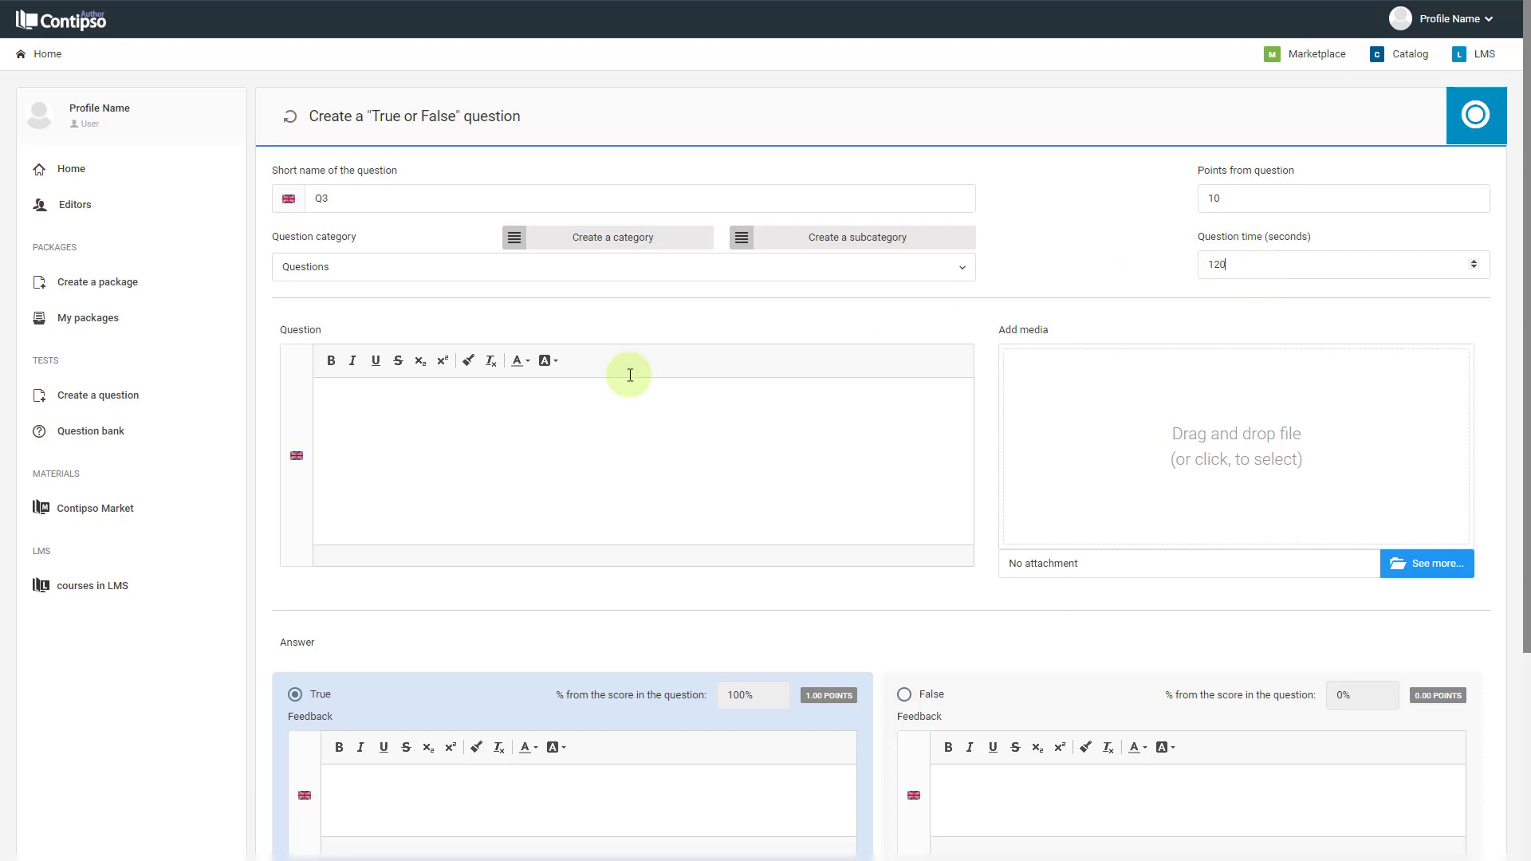
Step: Enter "Question 3" as the question text
left_click(423, 416)
type("Questio")
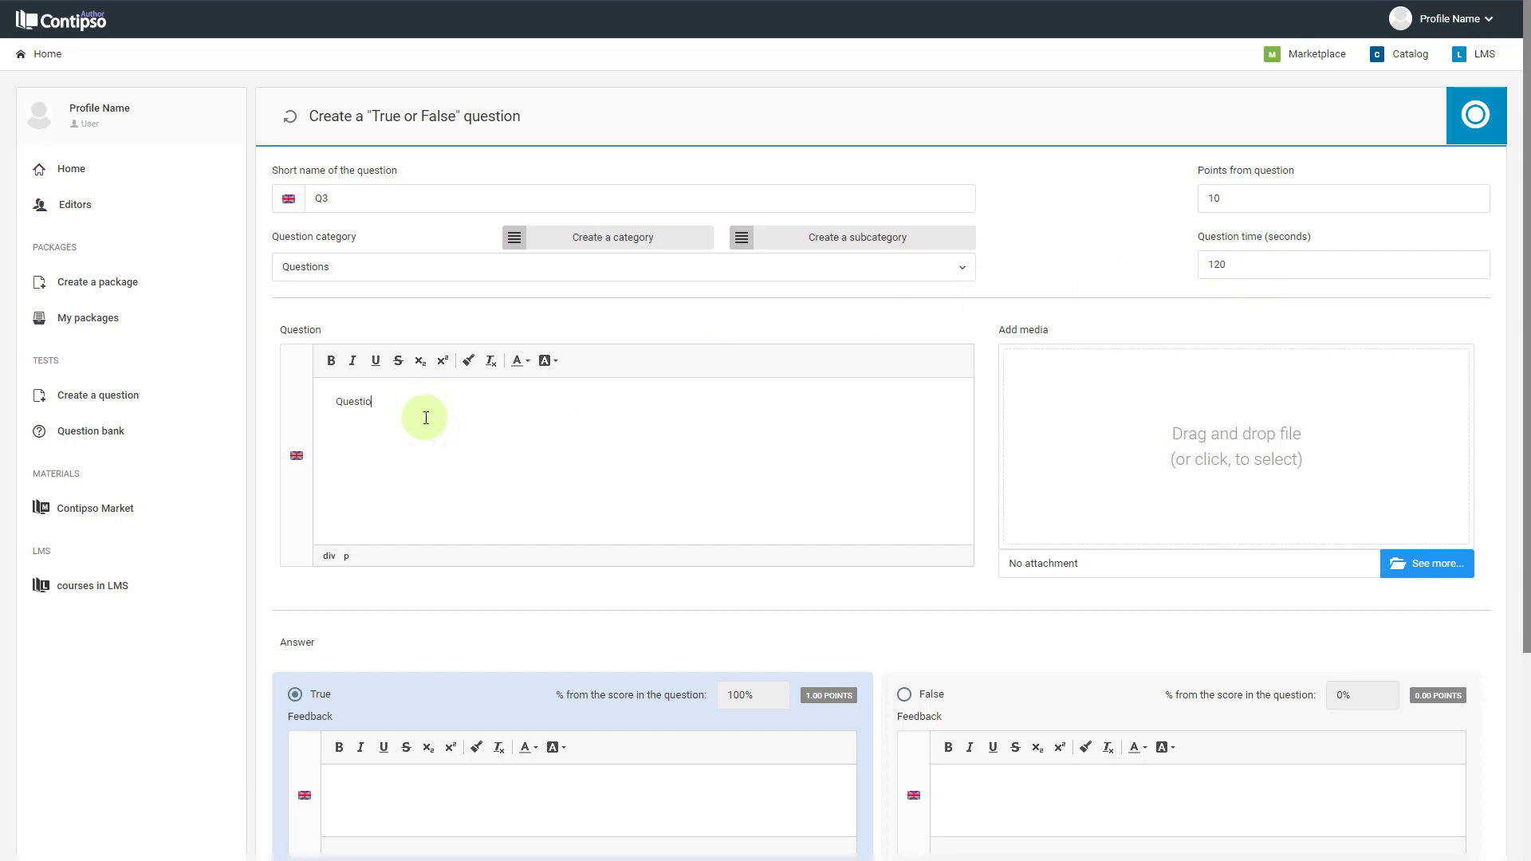
type("n 3")
Step: Switch the correct answer between False and True, ending with False marked as correct
scroll(425, 418, "down", 3)
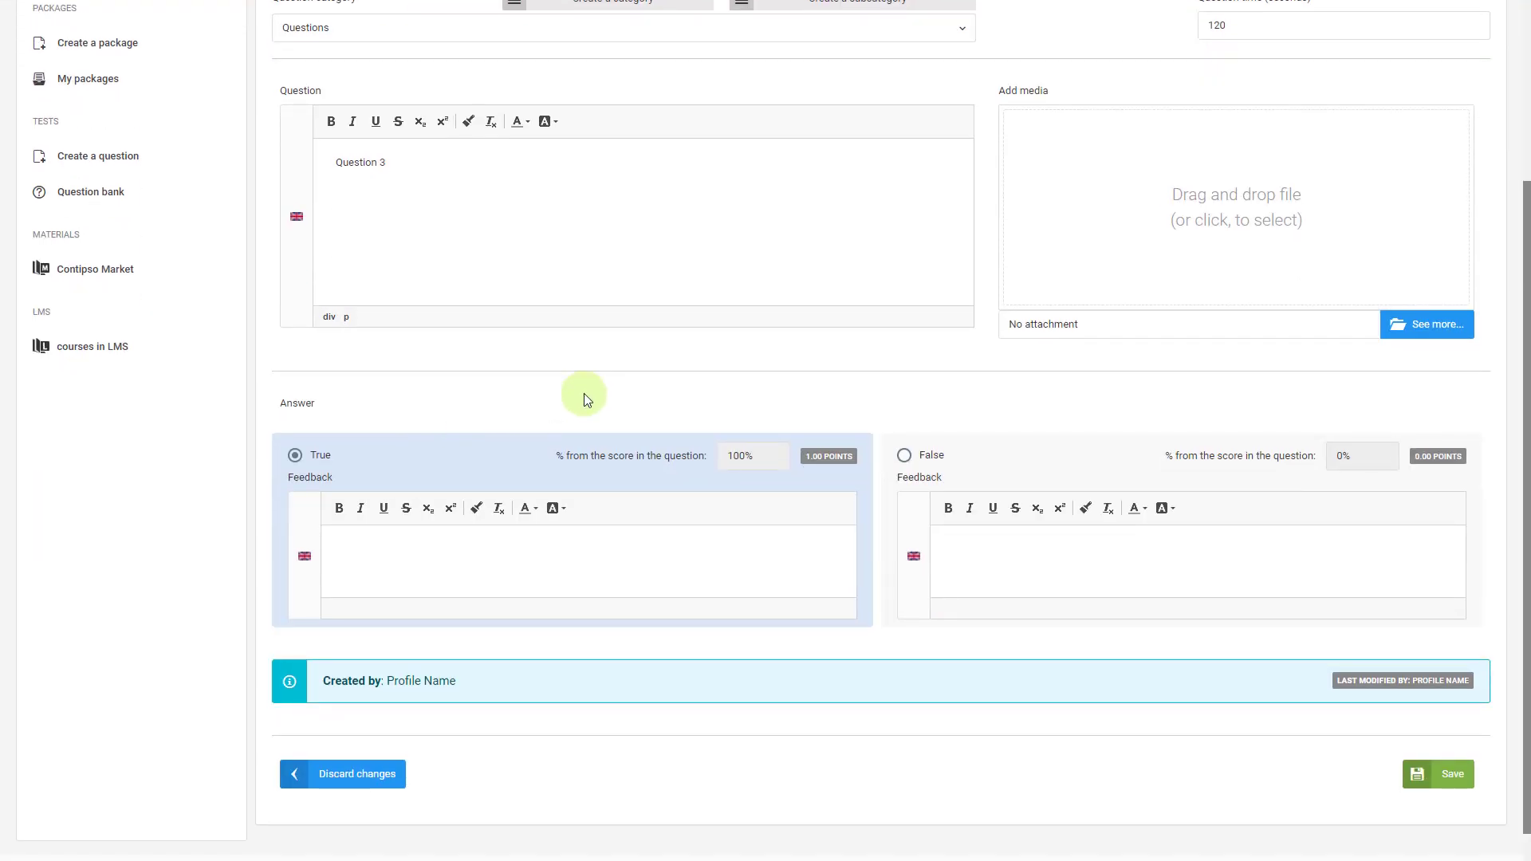
left_click(906, 457)
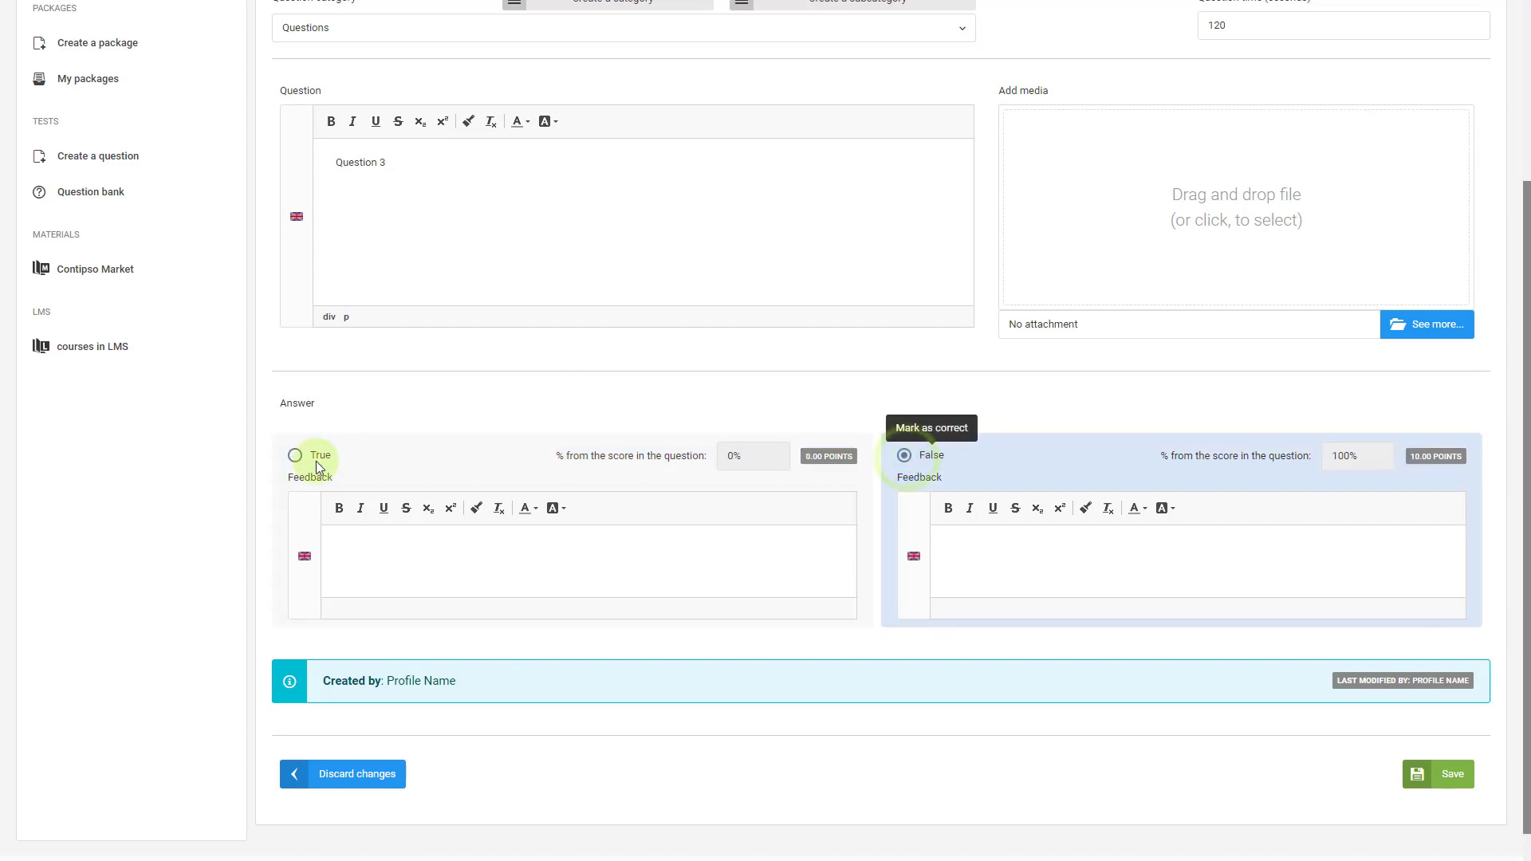
left_click(296, 461)
left_click(905, 455)
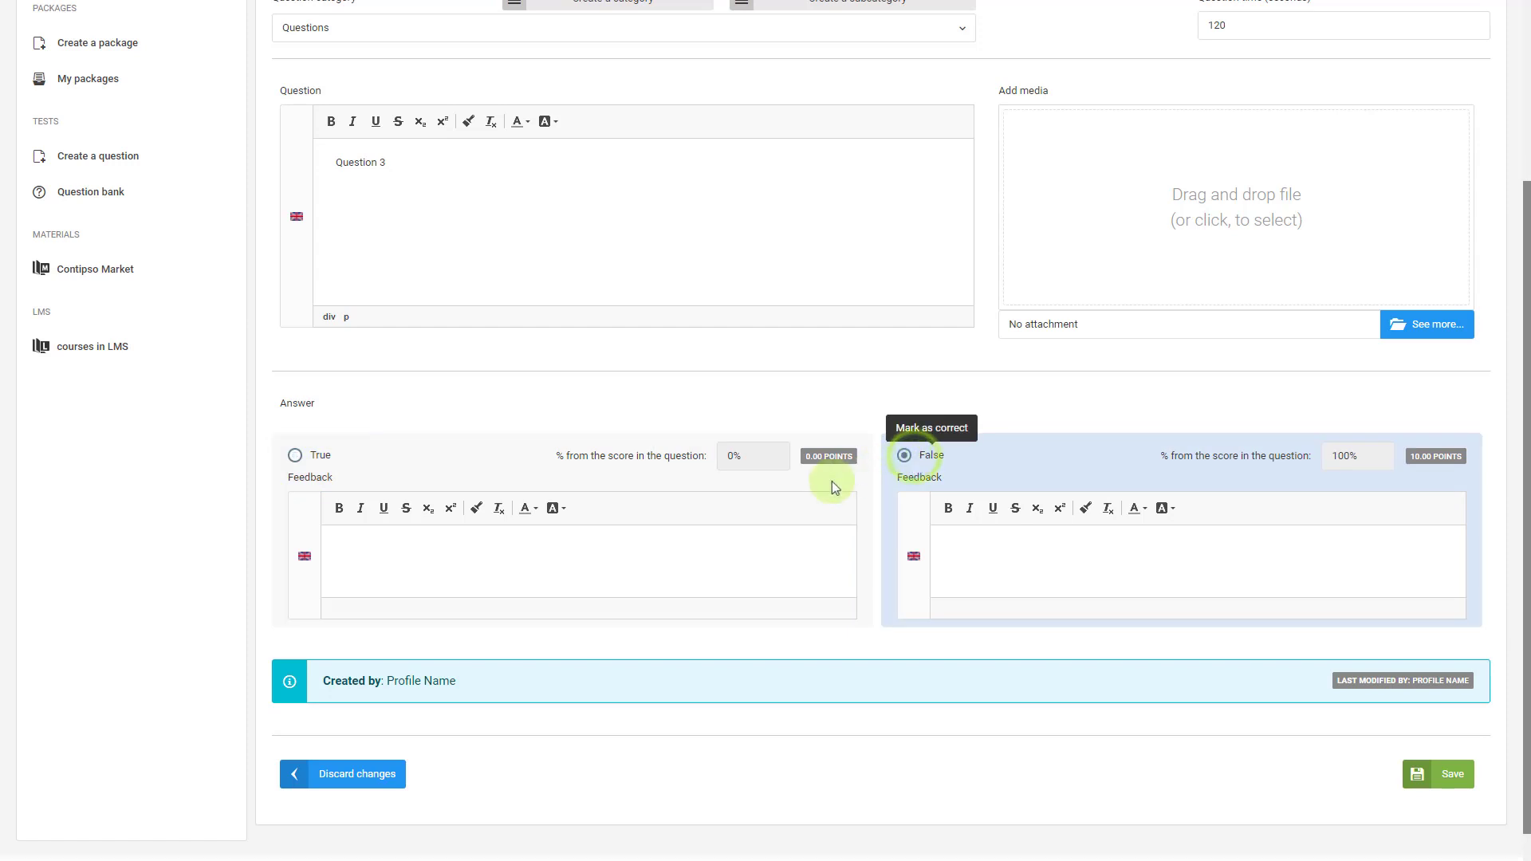
Step: Fill in the feedback with "Option 1" for the True answer and "Option 2" for the False answer
left_click(551, 565)
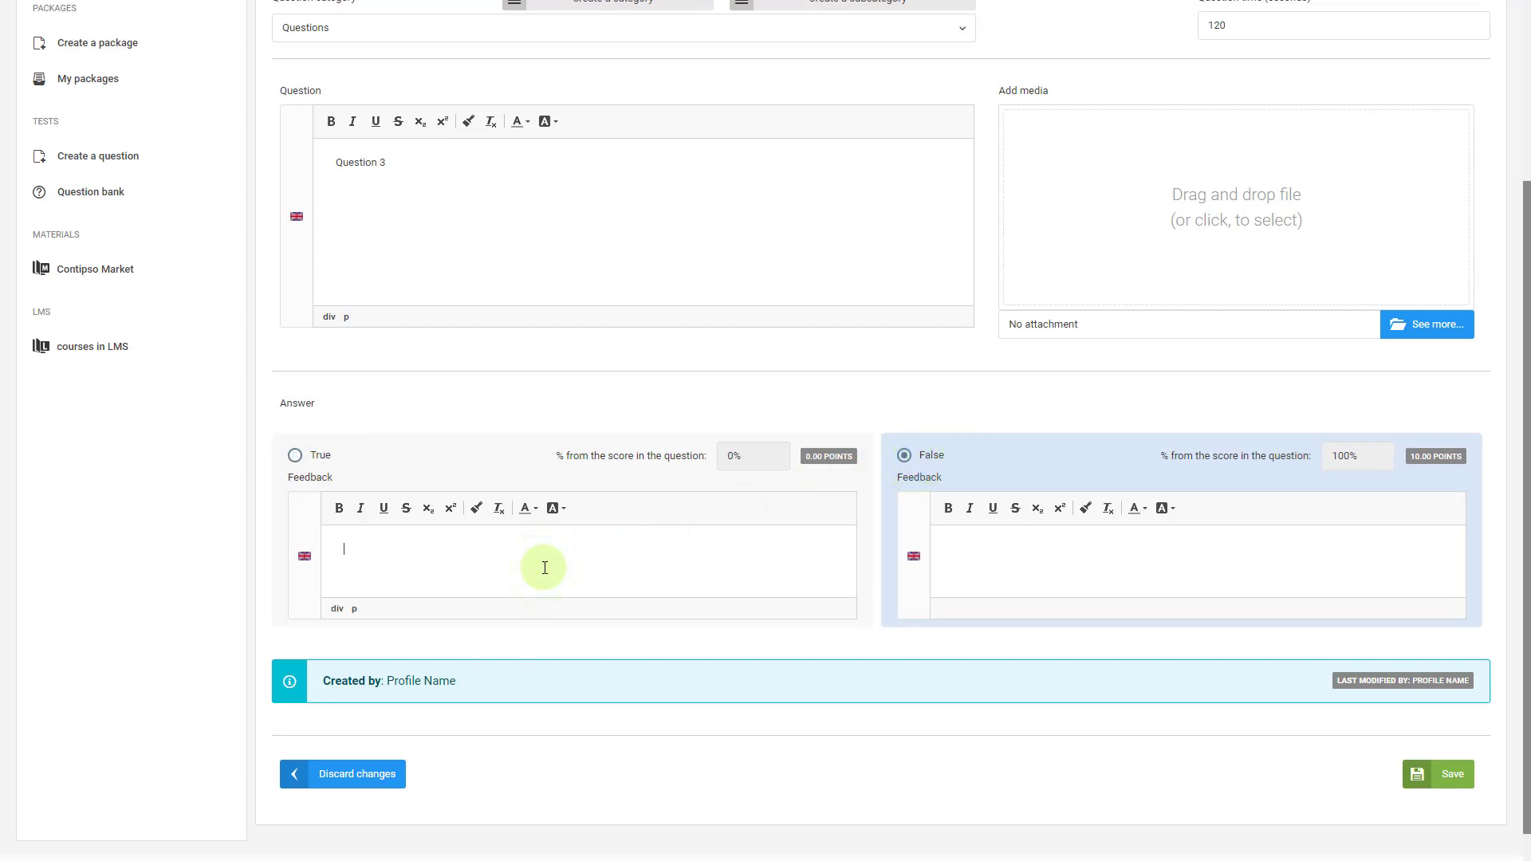
type("Option 1")
left_click(1050, 558)
type("Option 2")
Step: Mark the True answer as correct and save the question
left_click(299, 456)
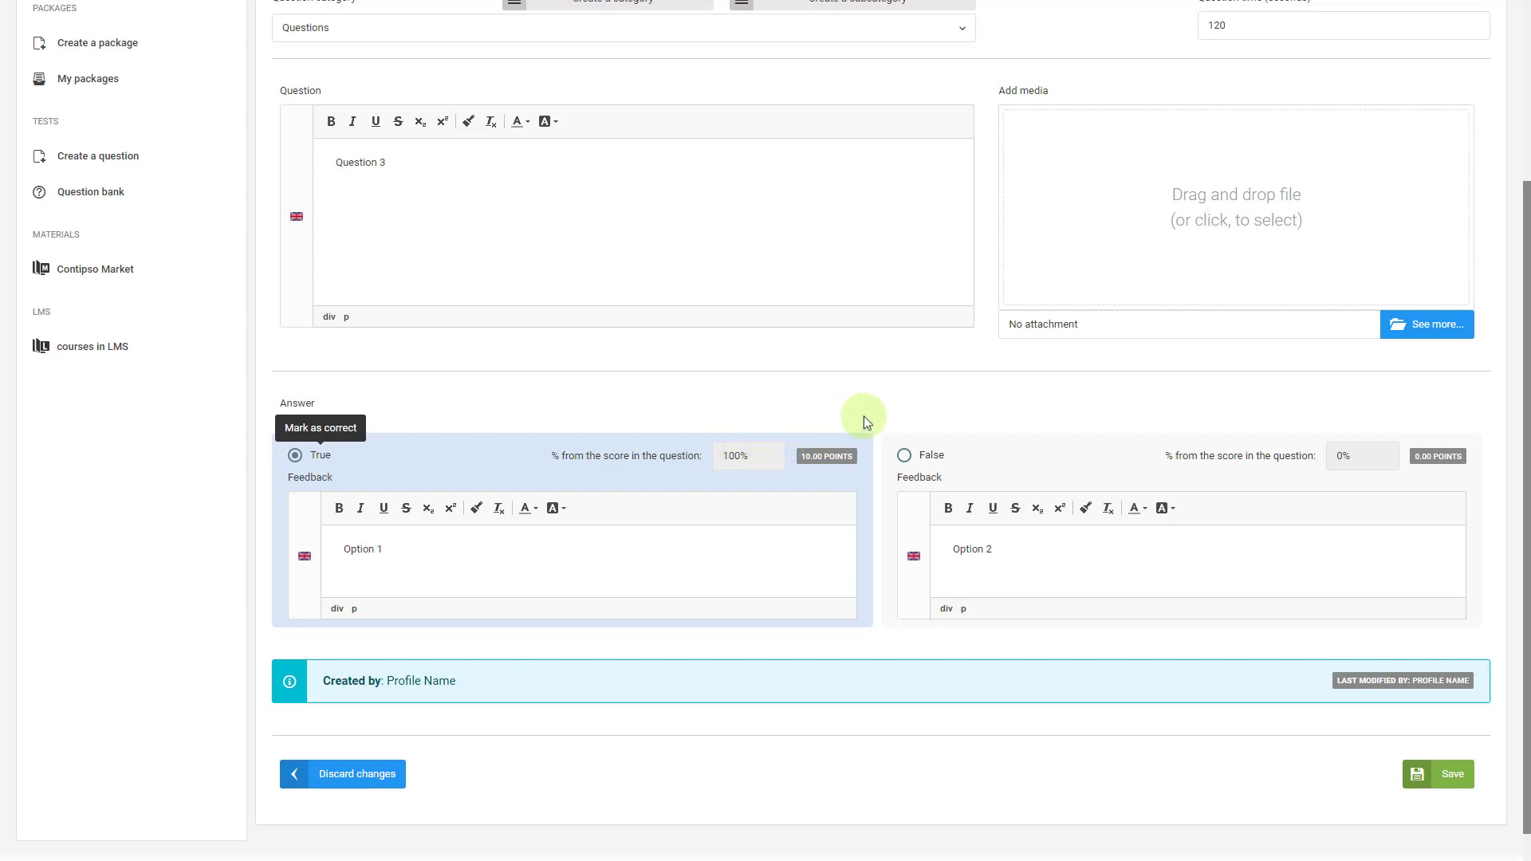
scroll(871, 413, "down", 1)
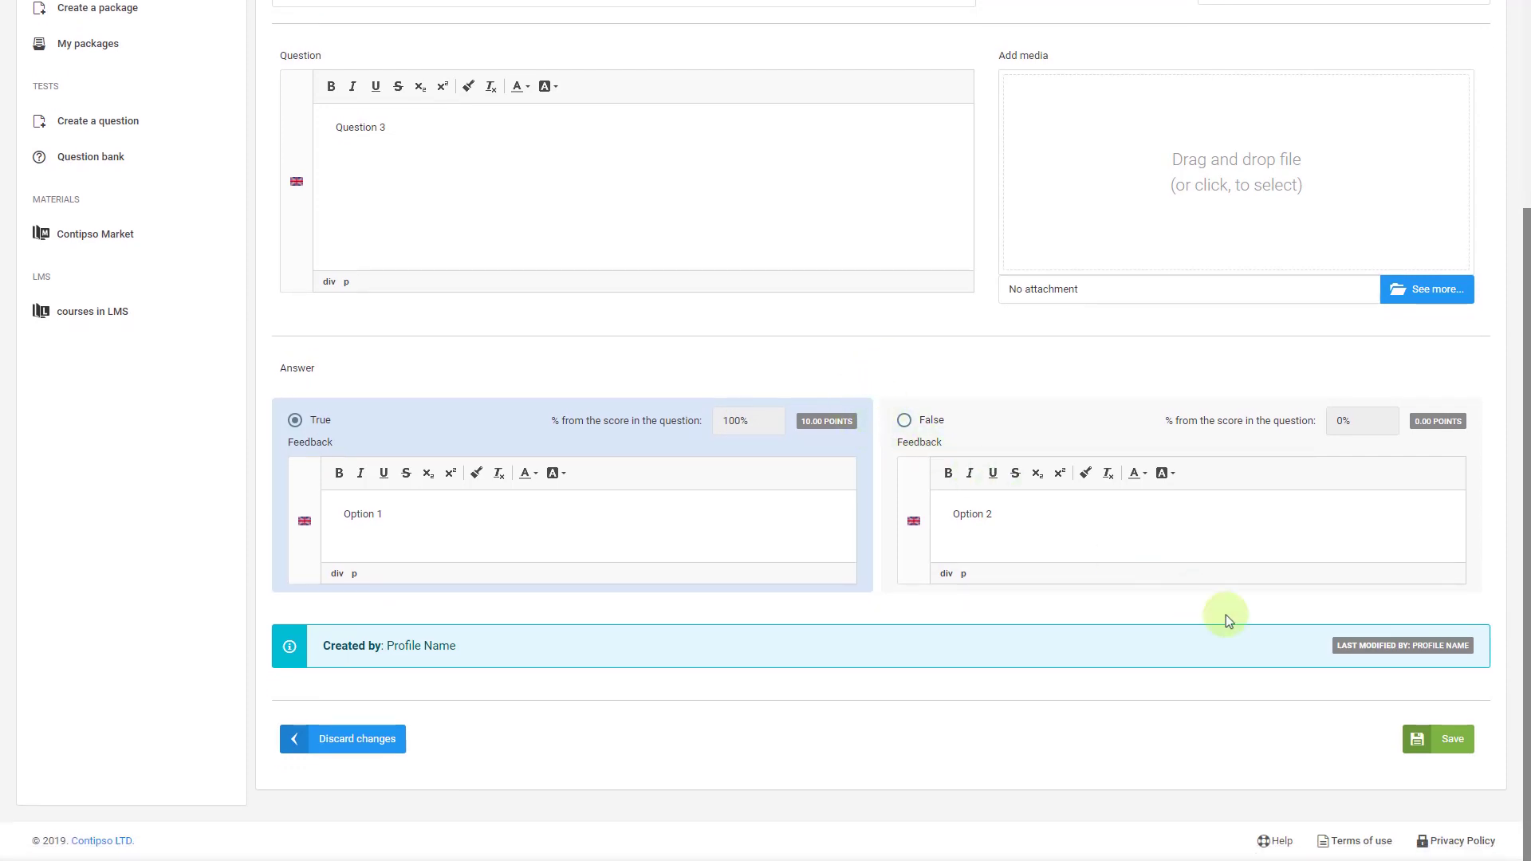
left_click(1440, 738)
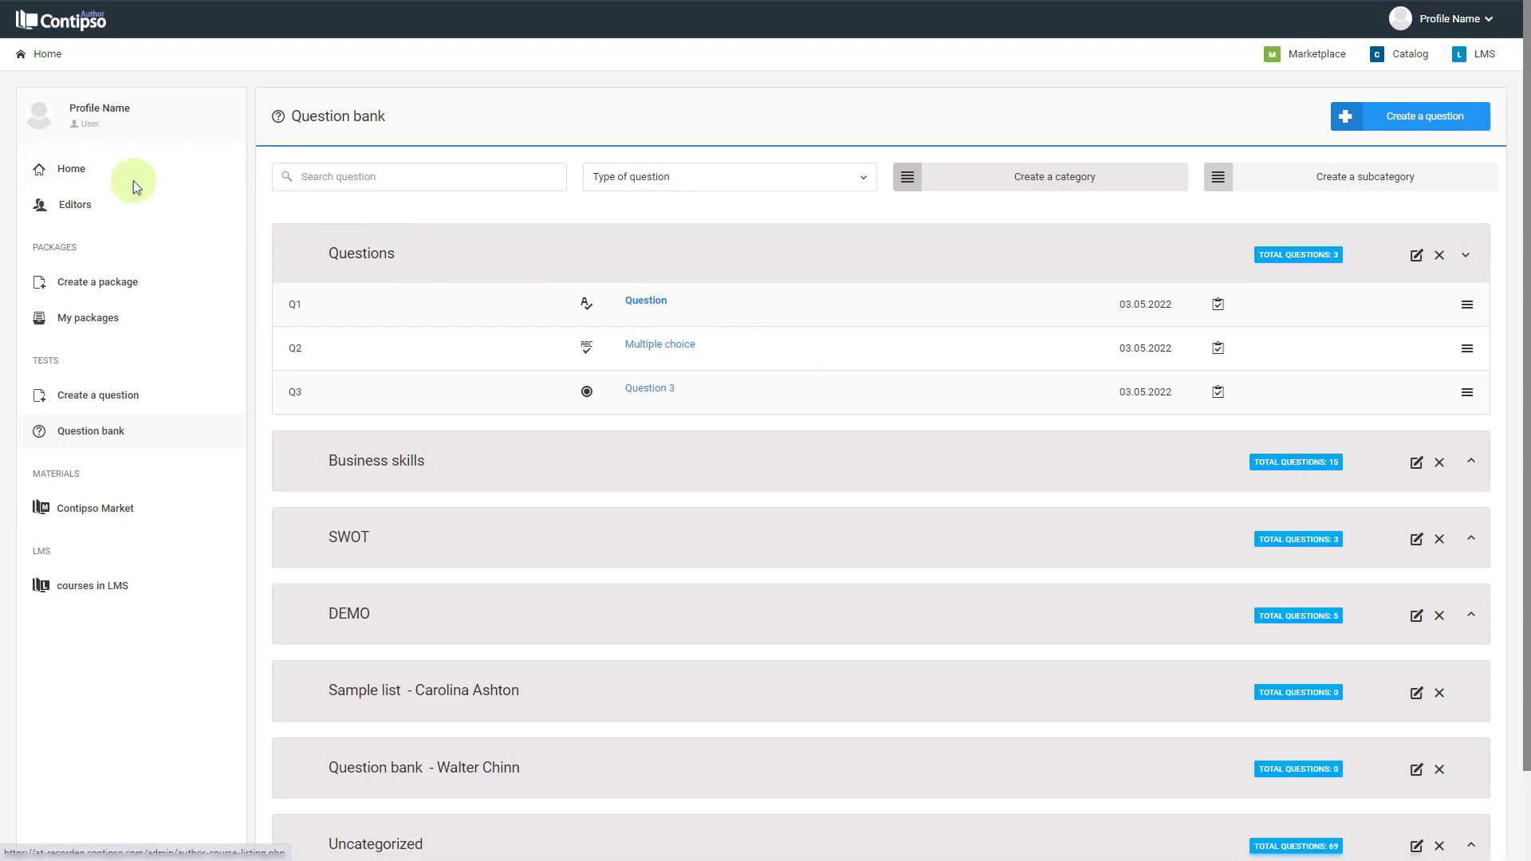
Step: Open the "Demo course template - Copy" package and select Test example under Topic 2 of Module 2
left_click(71, 171)
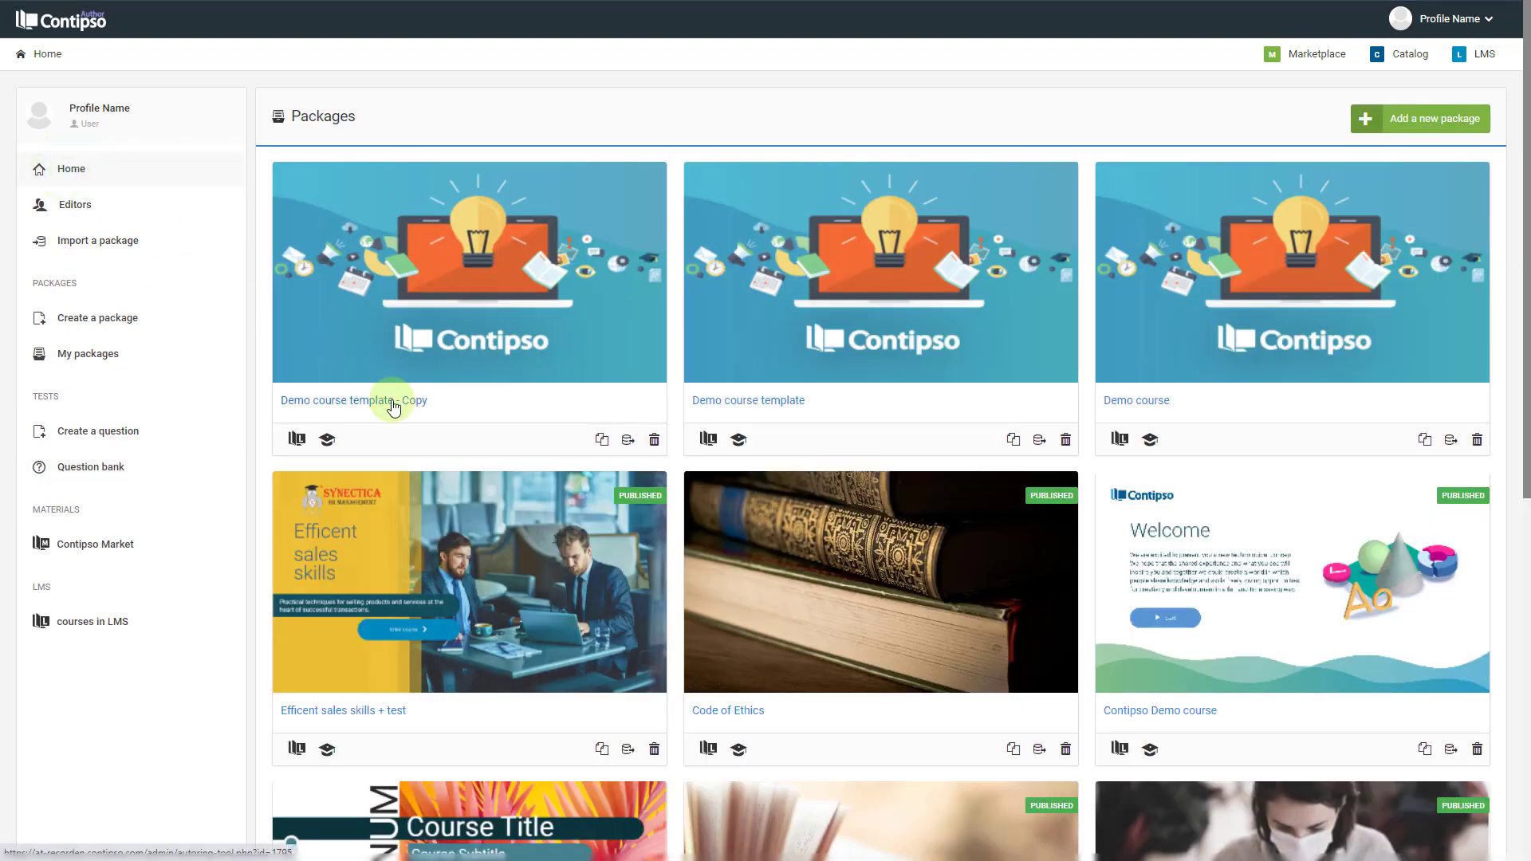
left_click(393, 407)
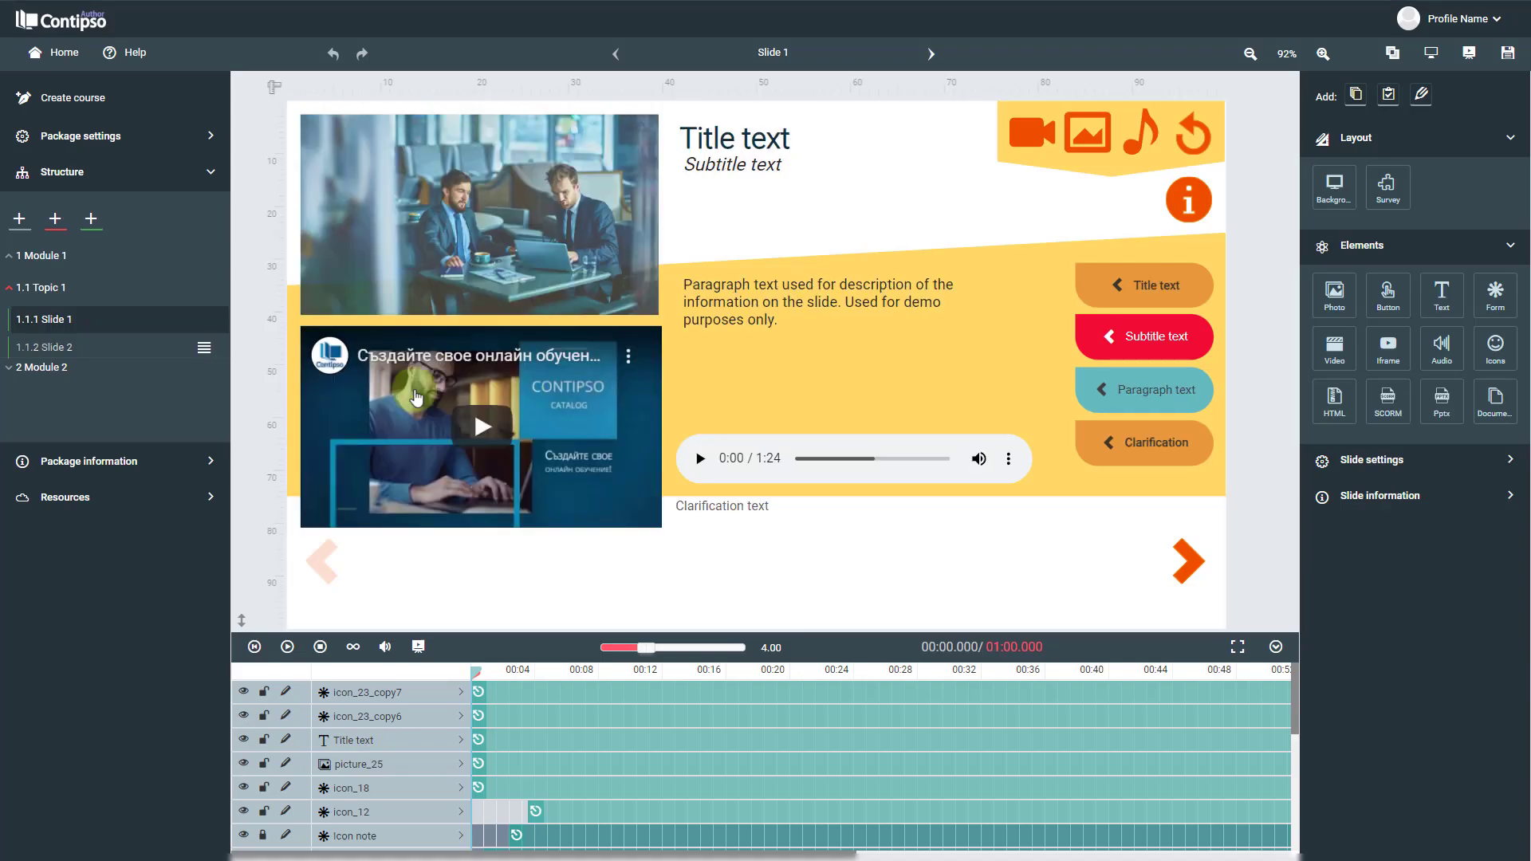
left_click(66, 371)
left_click(55, 397)
scroll(56, 422, "down", 2)
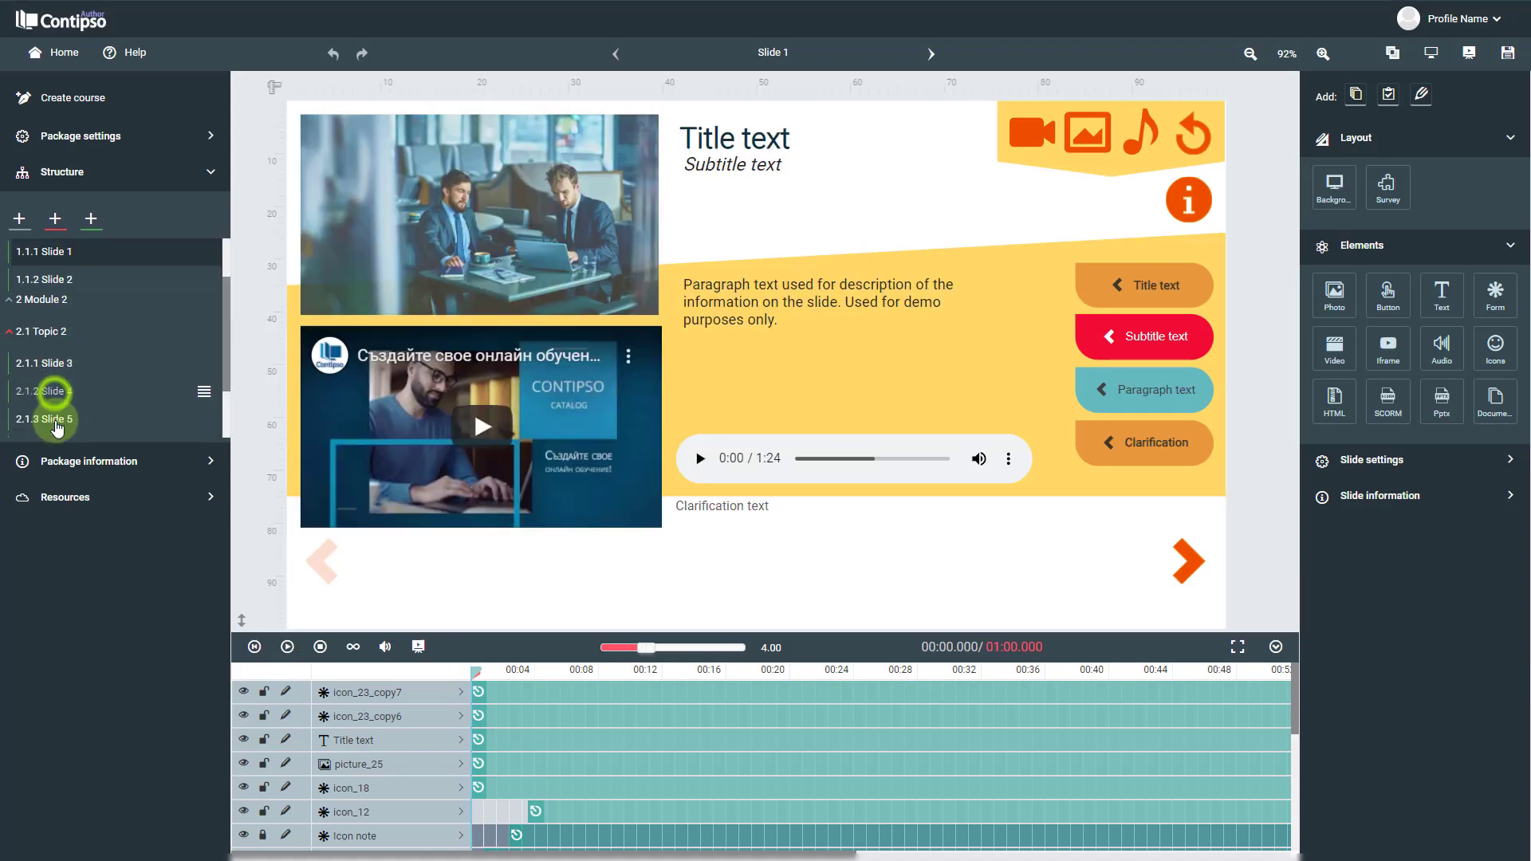
left_click(56, 425)
left_click(78, 396)
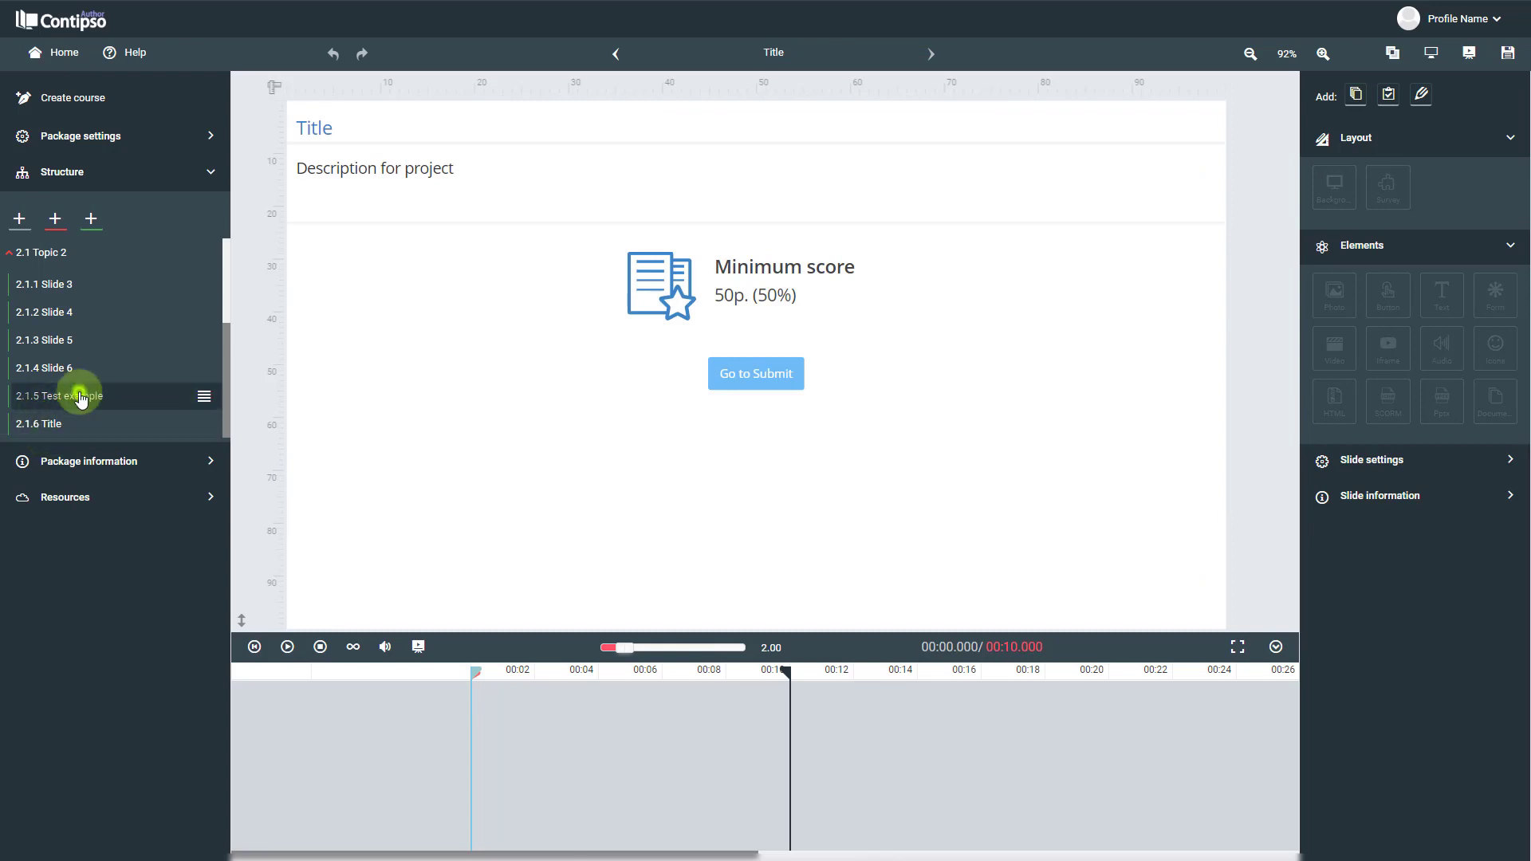
Step: Open Test example for editing and start adding questions to it from the question bank
left_click(204, 399)
left_click(144, 349)
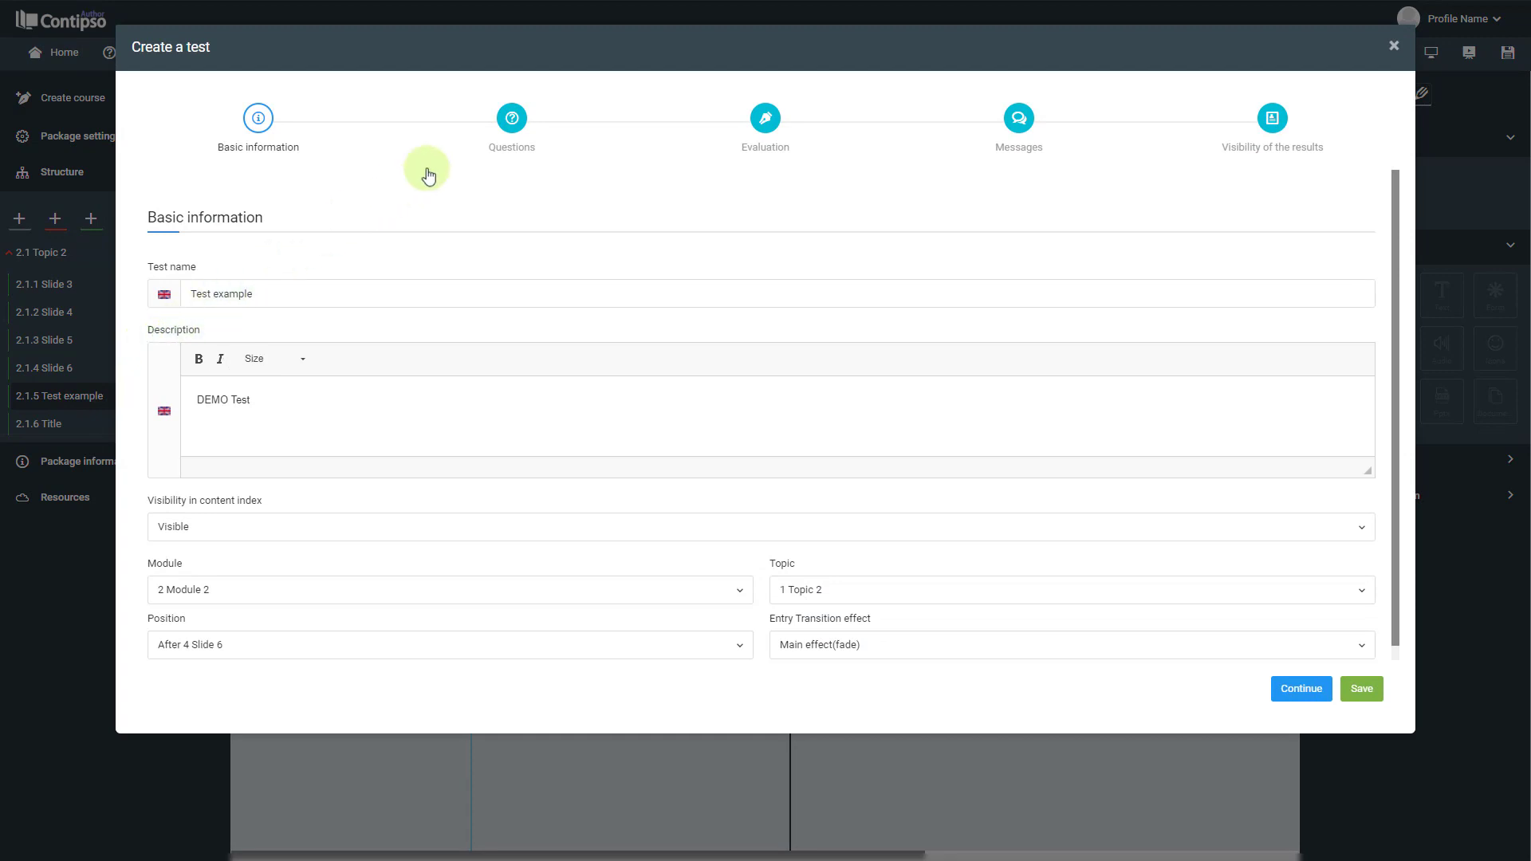
left_click(510, 120)
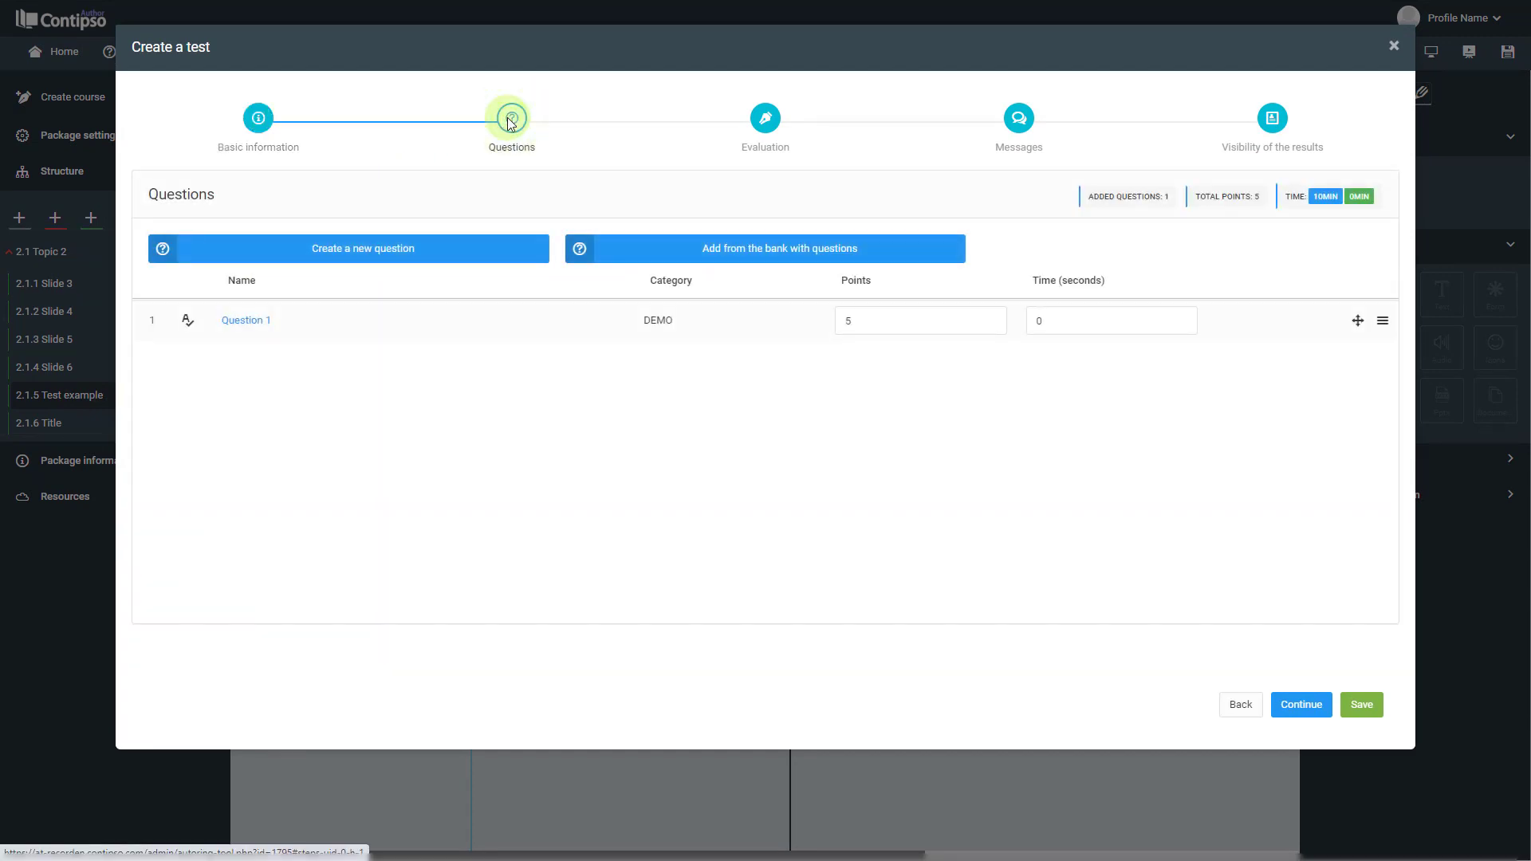
left_click(768, 252)
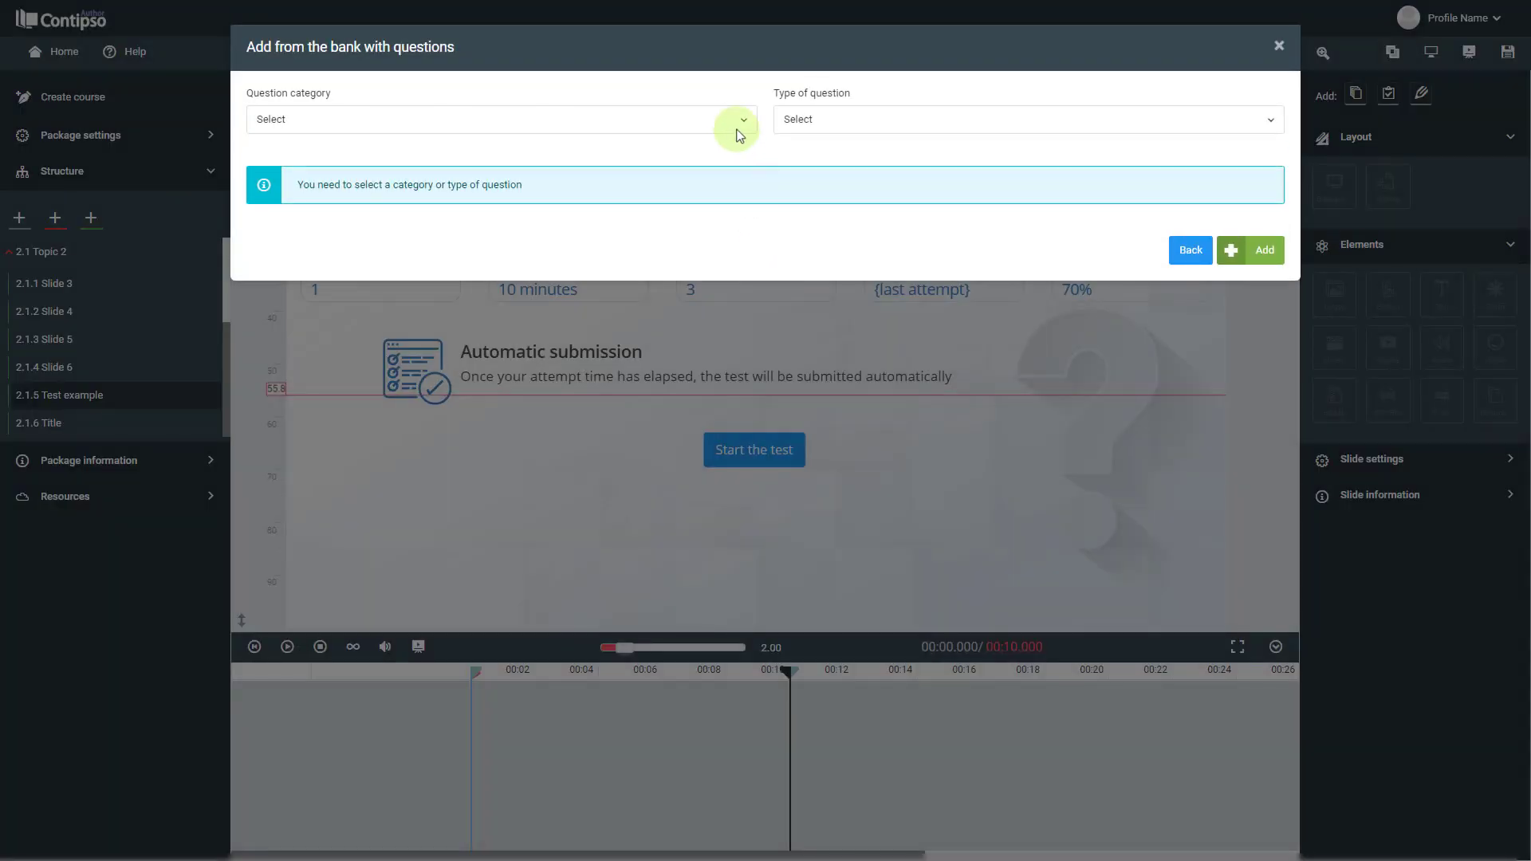
Step: Filter the bank questions by the Questions category and view the available question types without choosing one
left_click(735, 122)
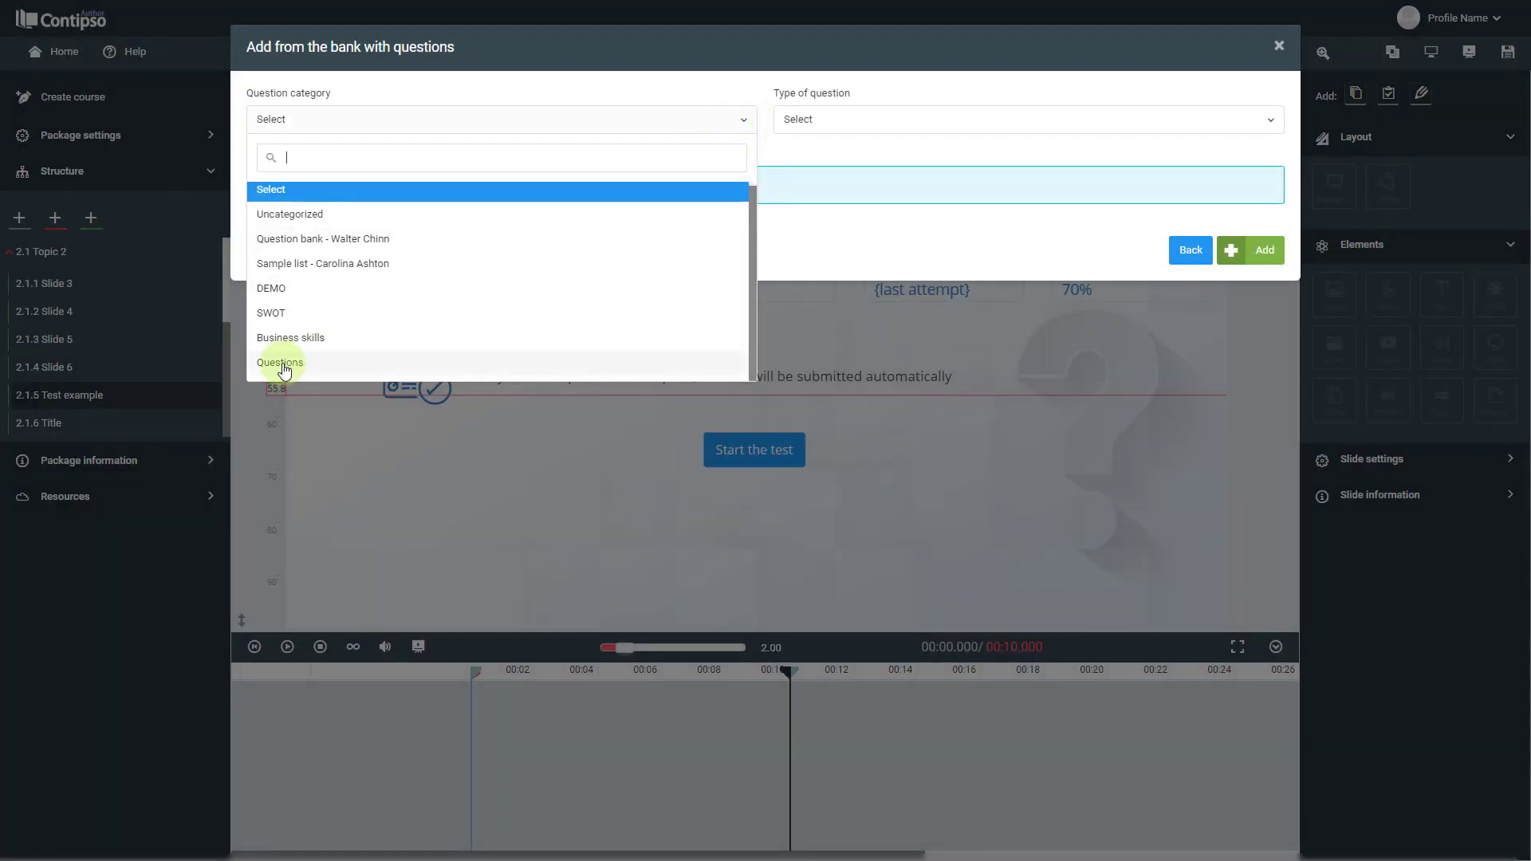
left_click(281, 366)
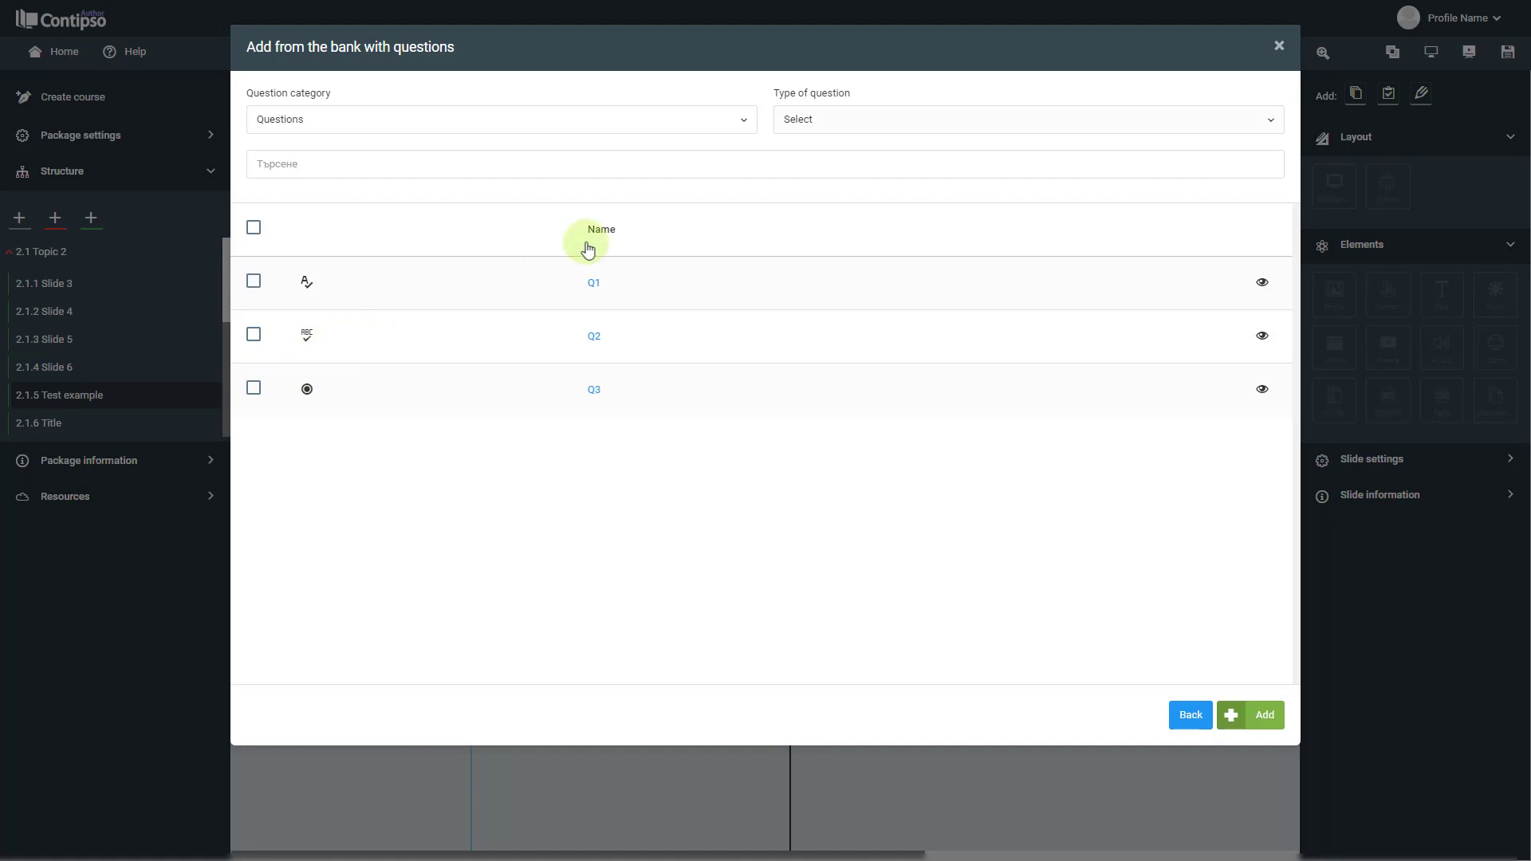
left_click(891, 129)
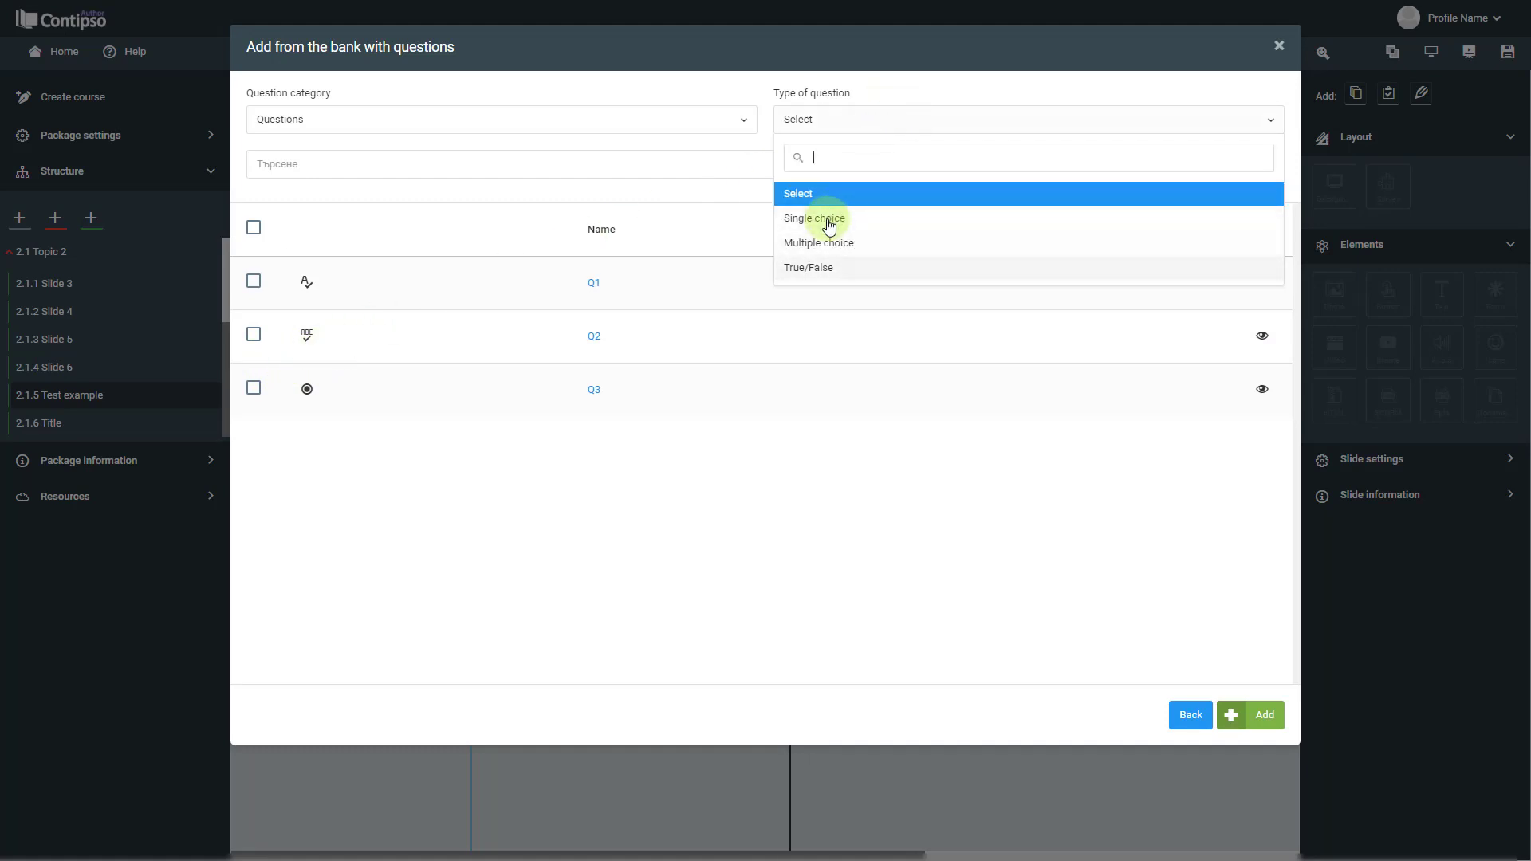
left_click(825, 121)
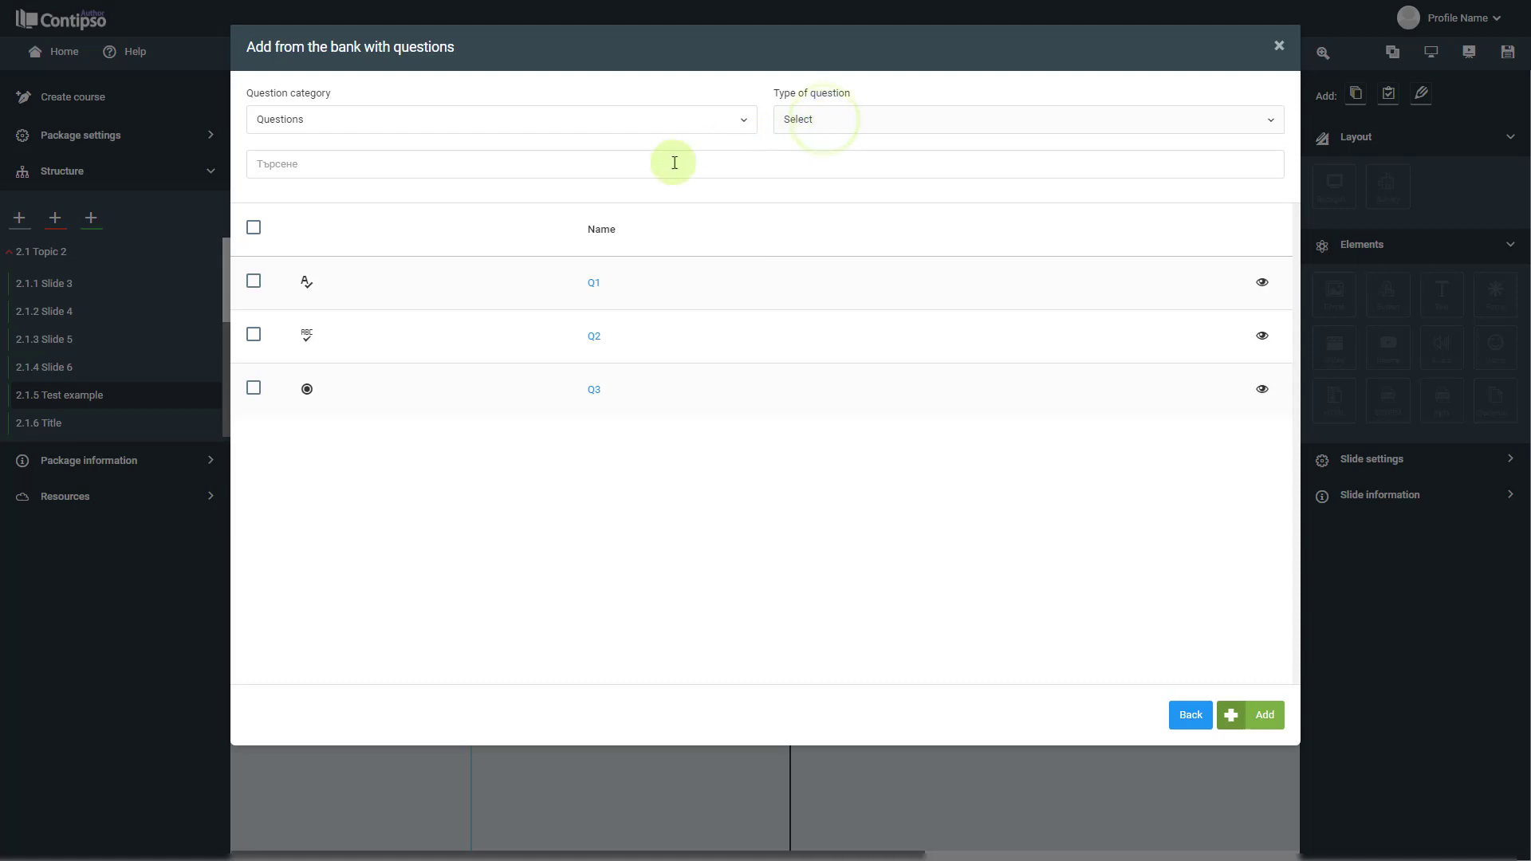
Step: Select questions Q1, Q2 and Q3, add them to the test and save it
left_click(254, 281)
left_click(254, 335)
left_click(252, 388)
left_click(255, 231)
left_click(254, 233)
left_click(254, 231)
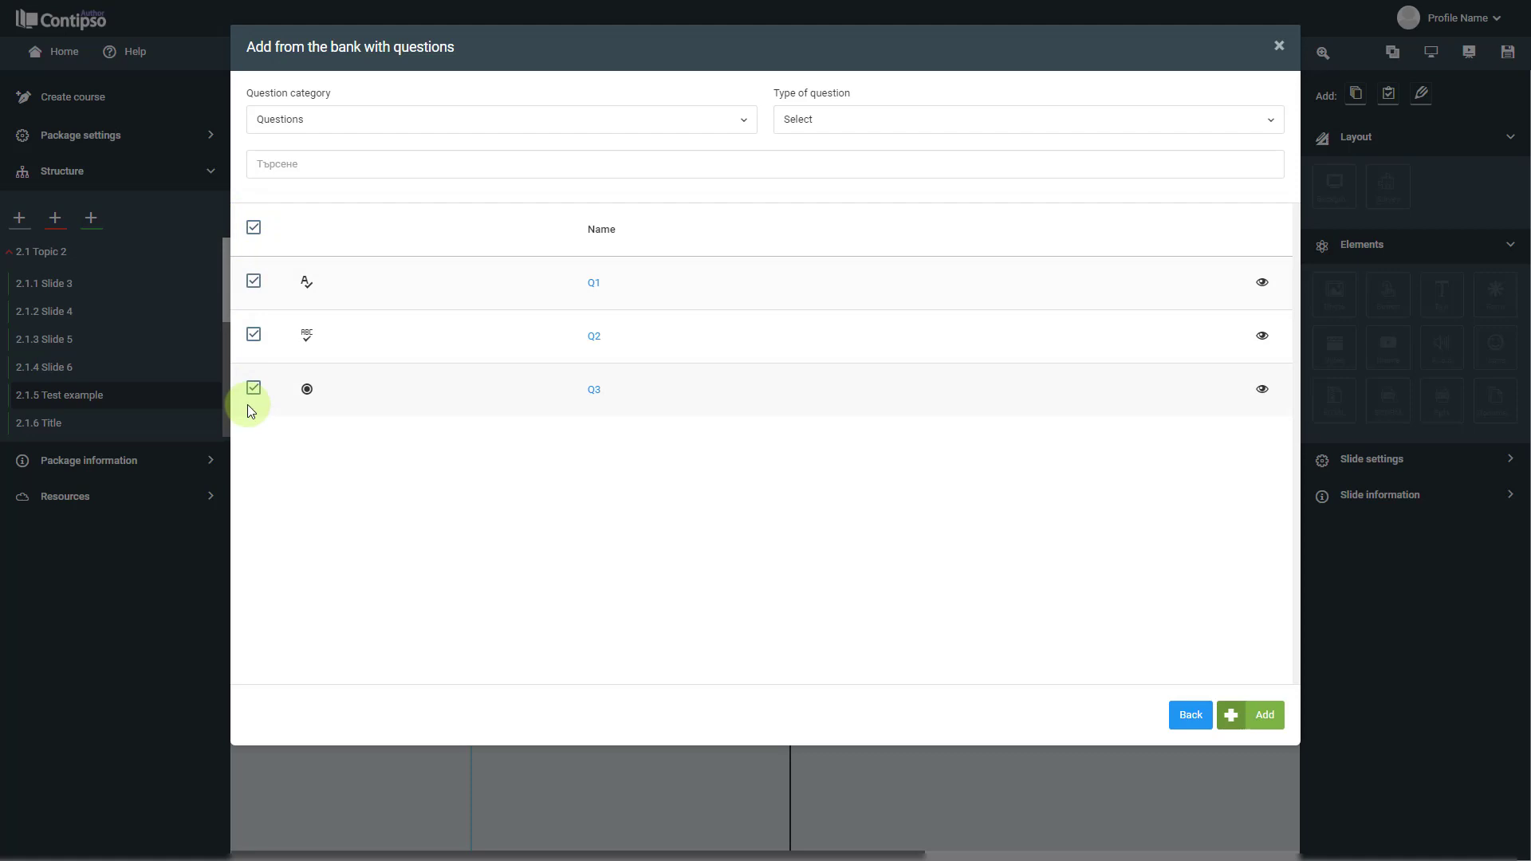
left_click(1246, 717)
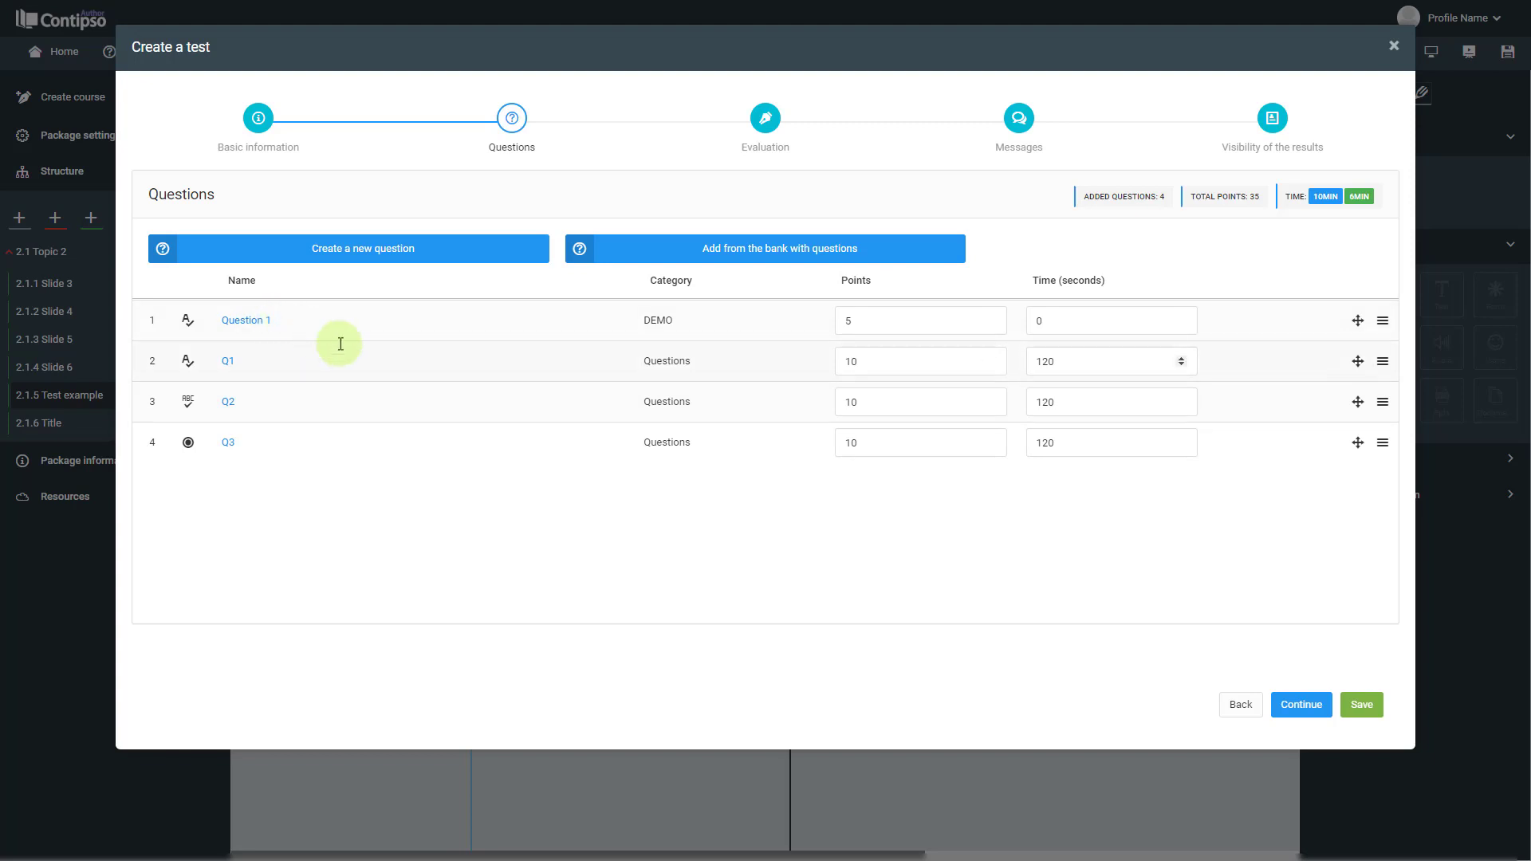
left_click(1363, 705)
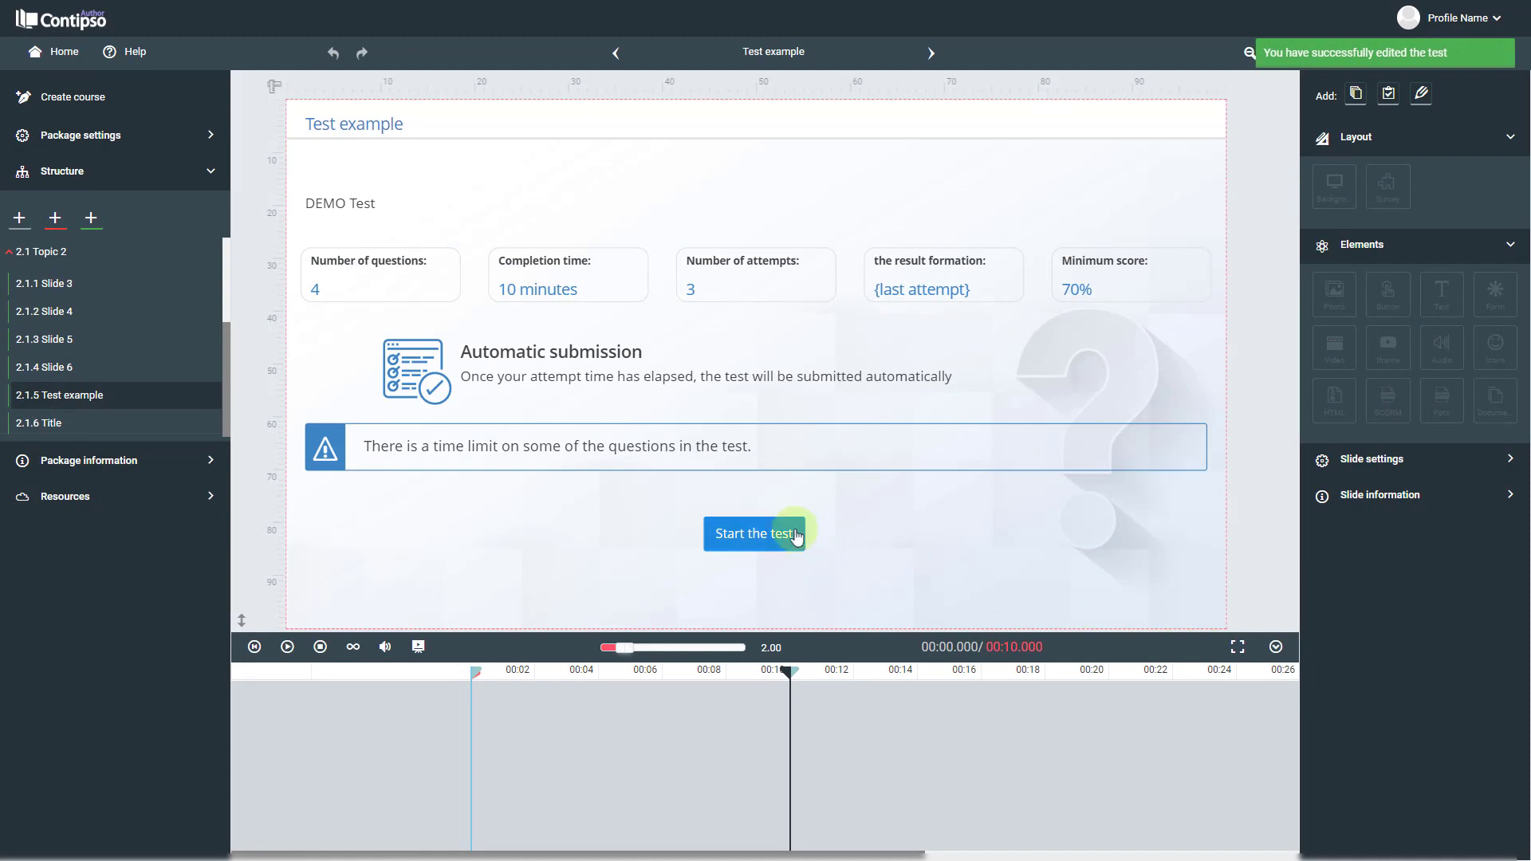
Step: Start the test and look through its questions 1 to 4
left_click(775, 526)
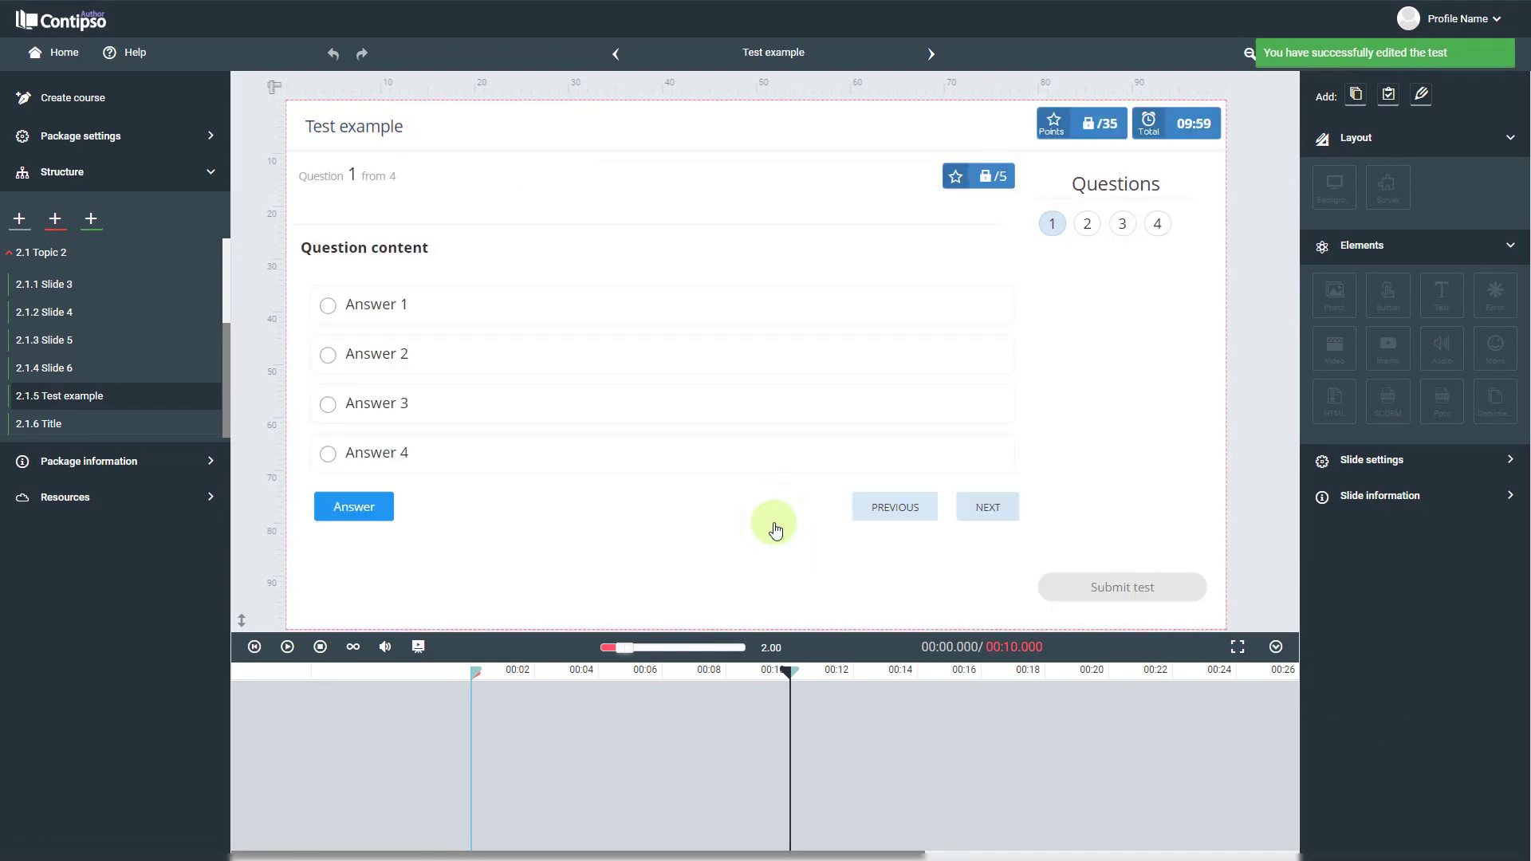
left_click(1088, 226)
left_click(1122, 226)
left_click(1160, 226)
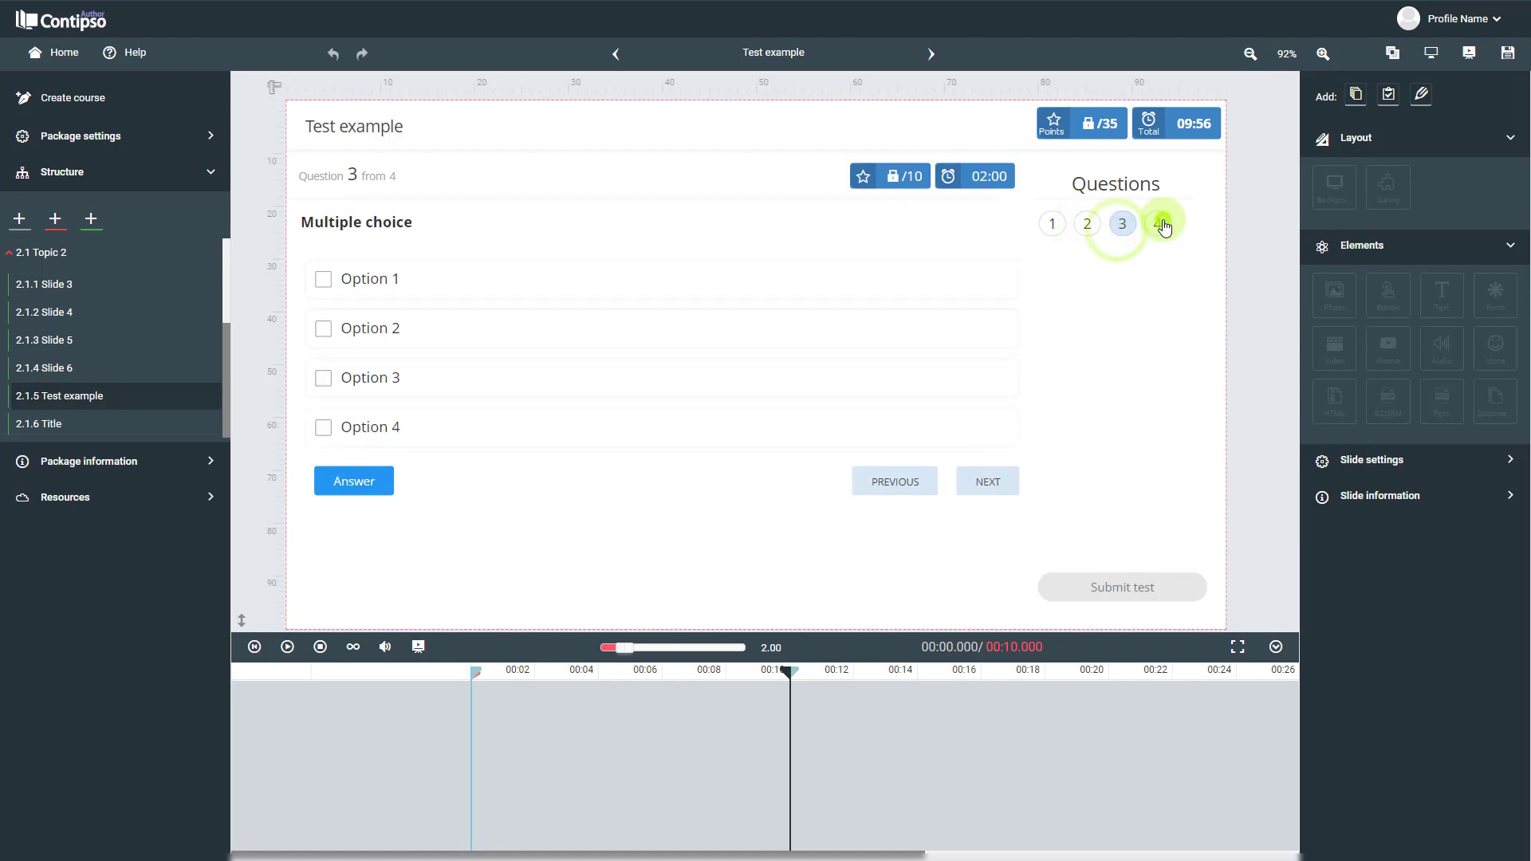
left_click(1086, 225)
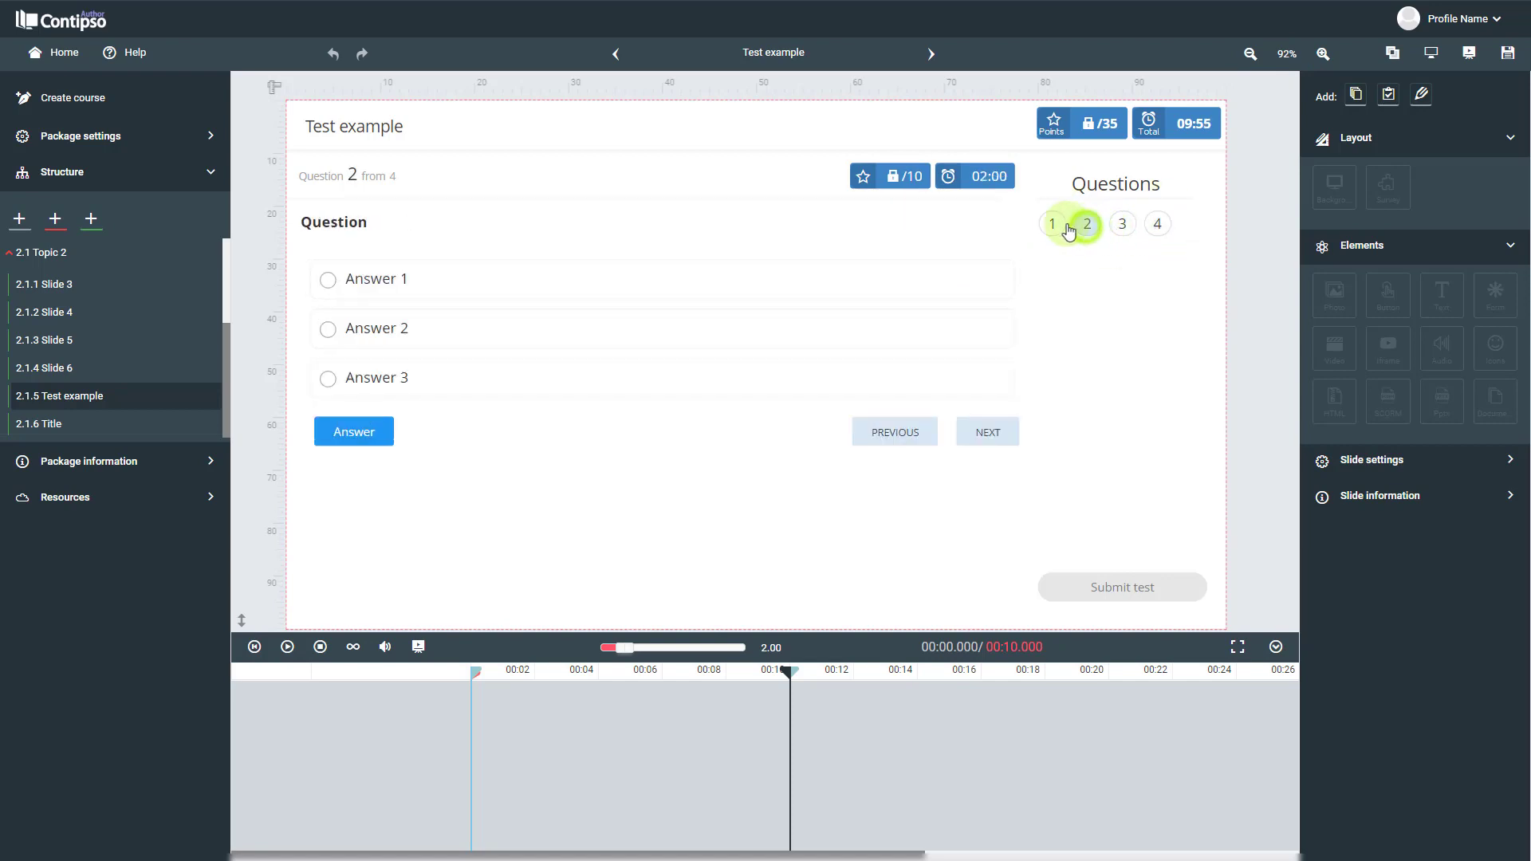
left_click(1044, 226)
left_click(1121, 225)
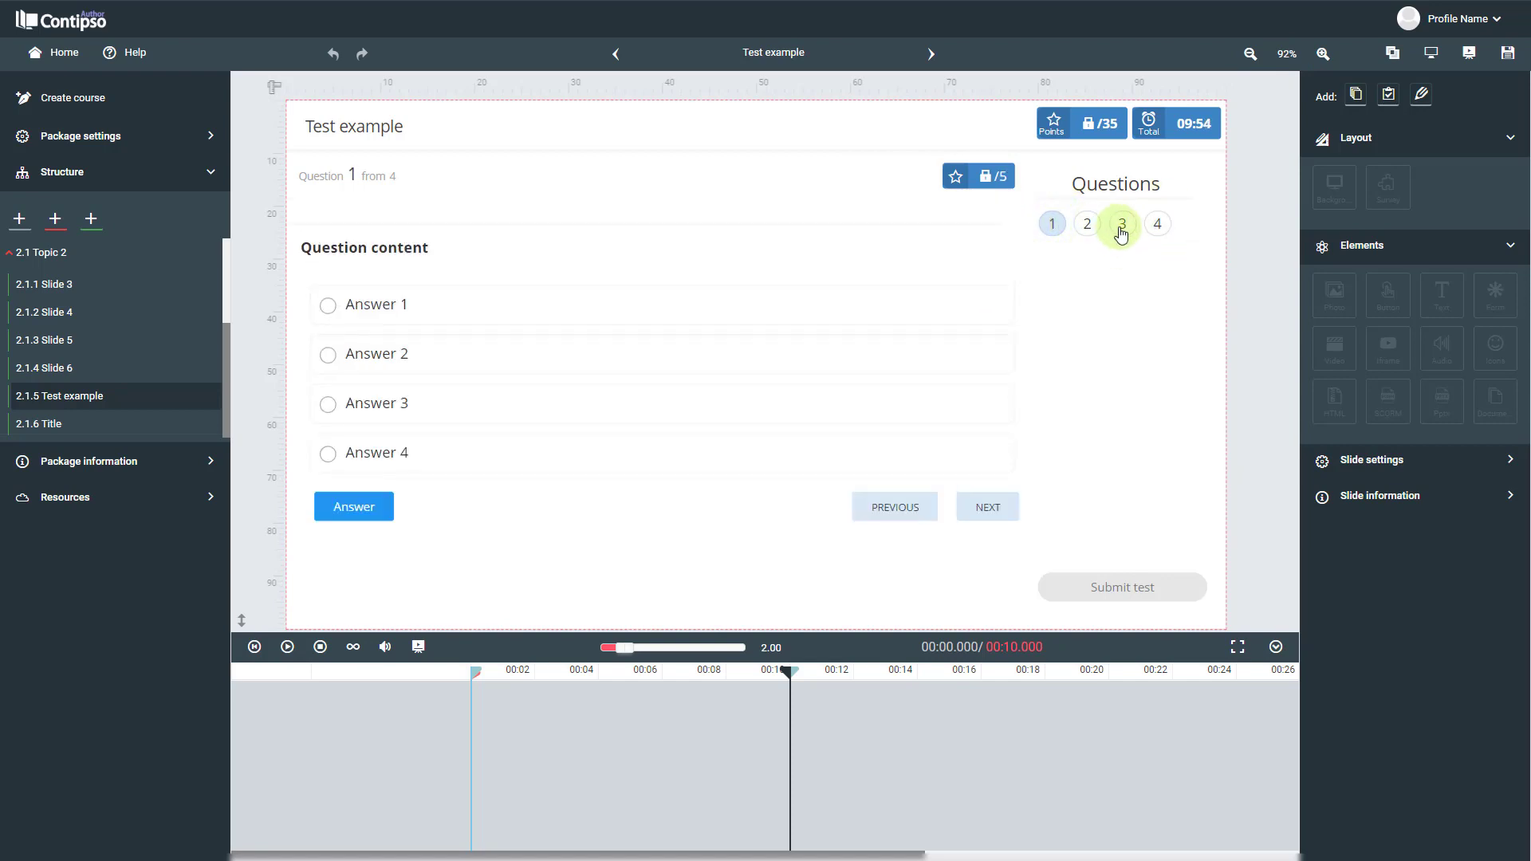
left_click(1159, 228)
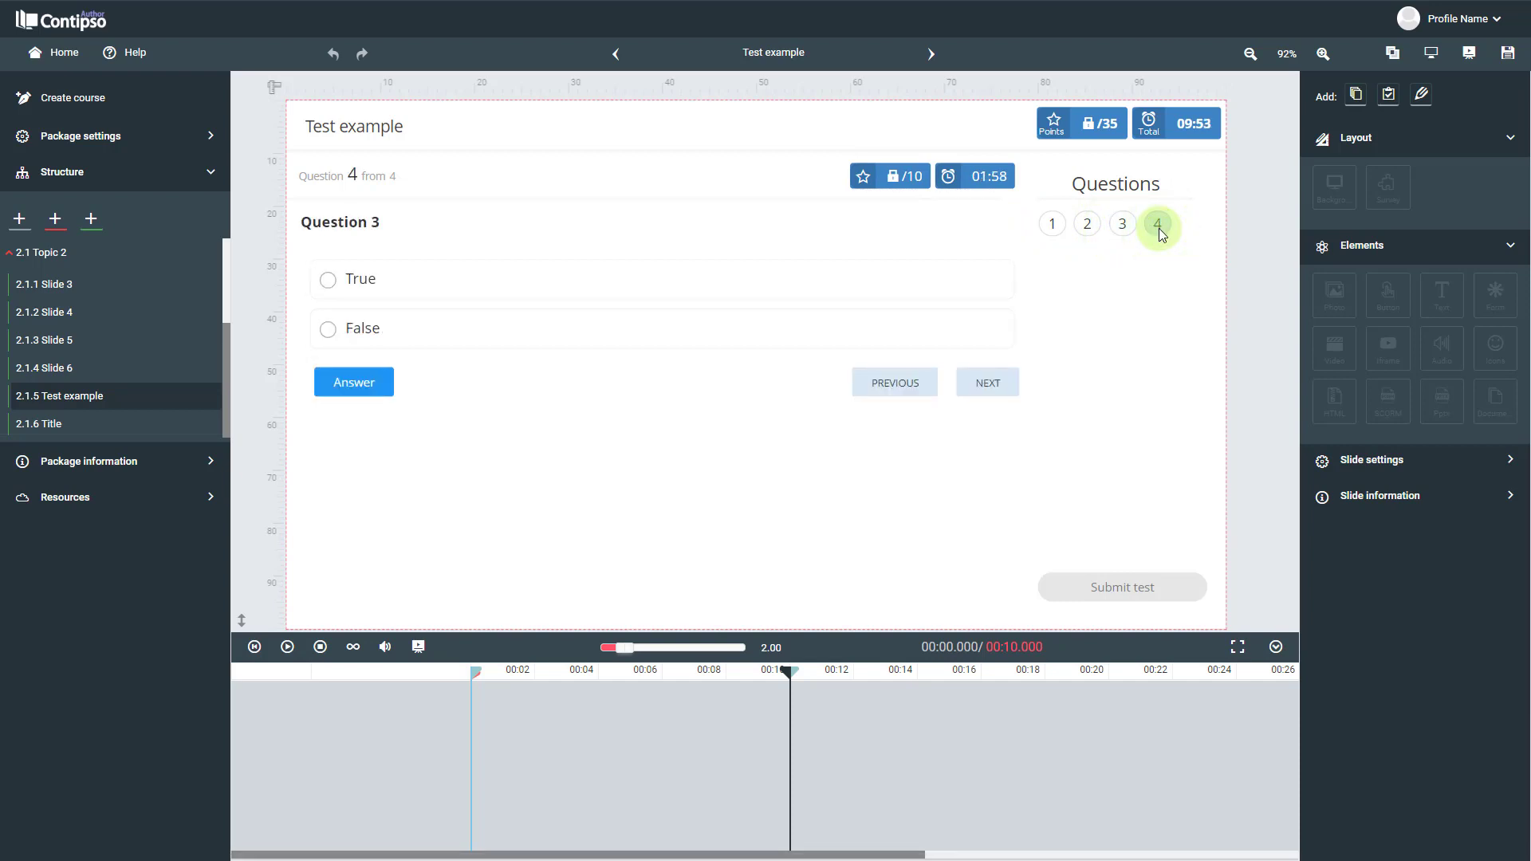